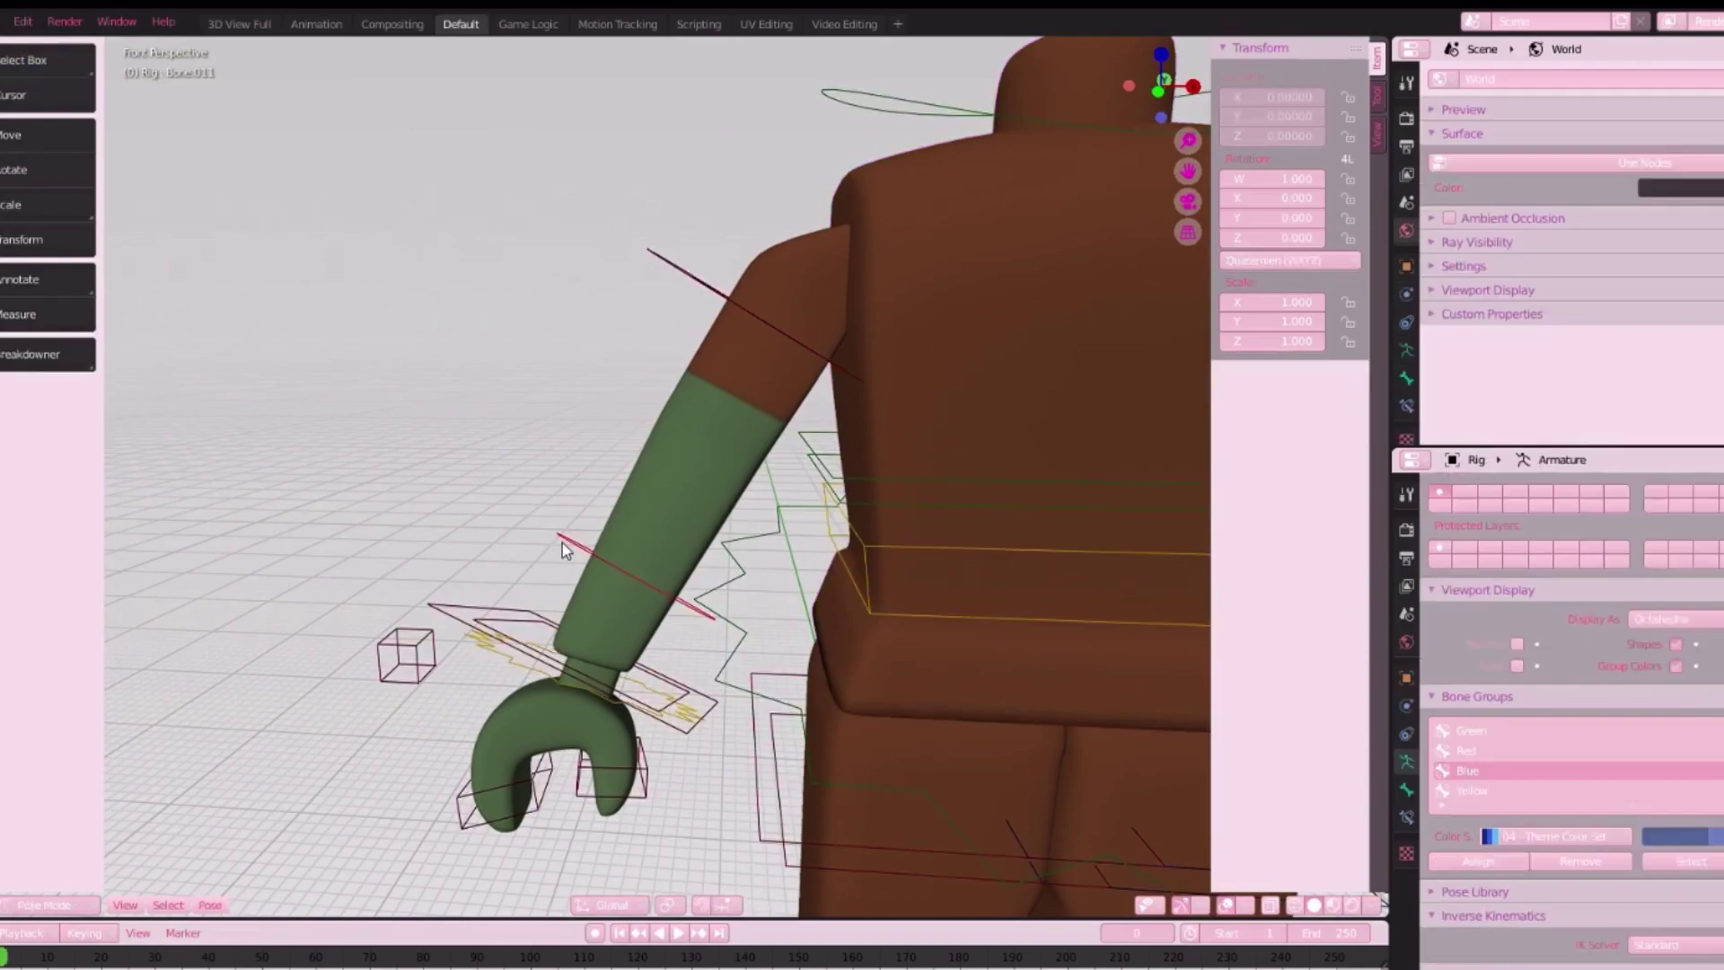
- Rotate both forearm bones so the hands fold up toward the shoulders
click(7, 164)
drag(699, 422, 669, 476)
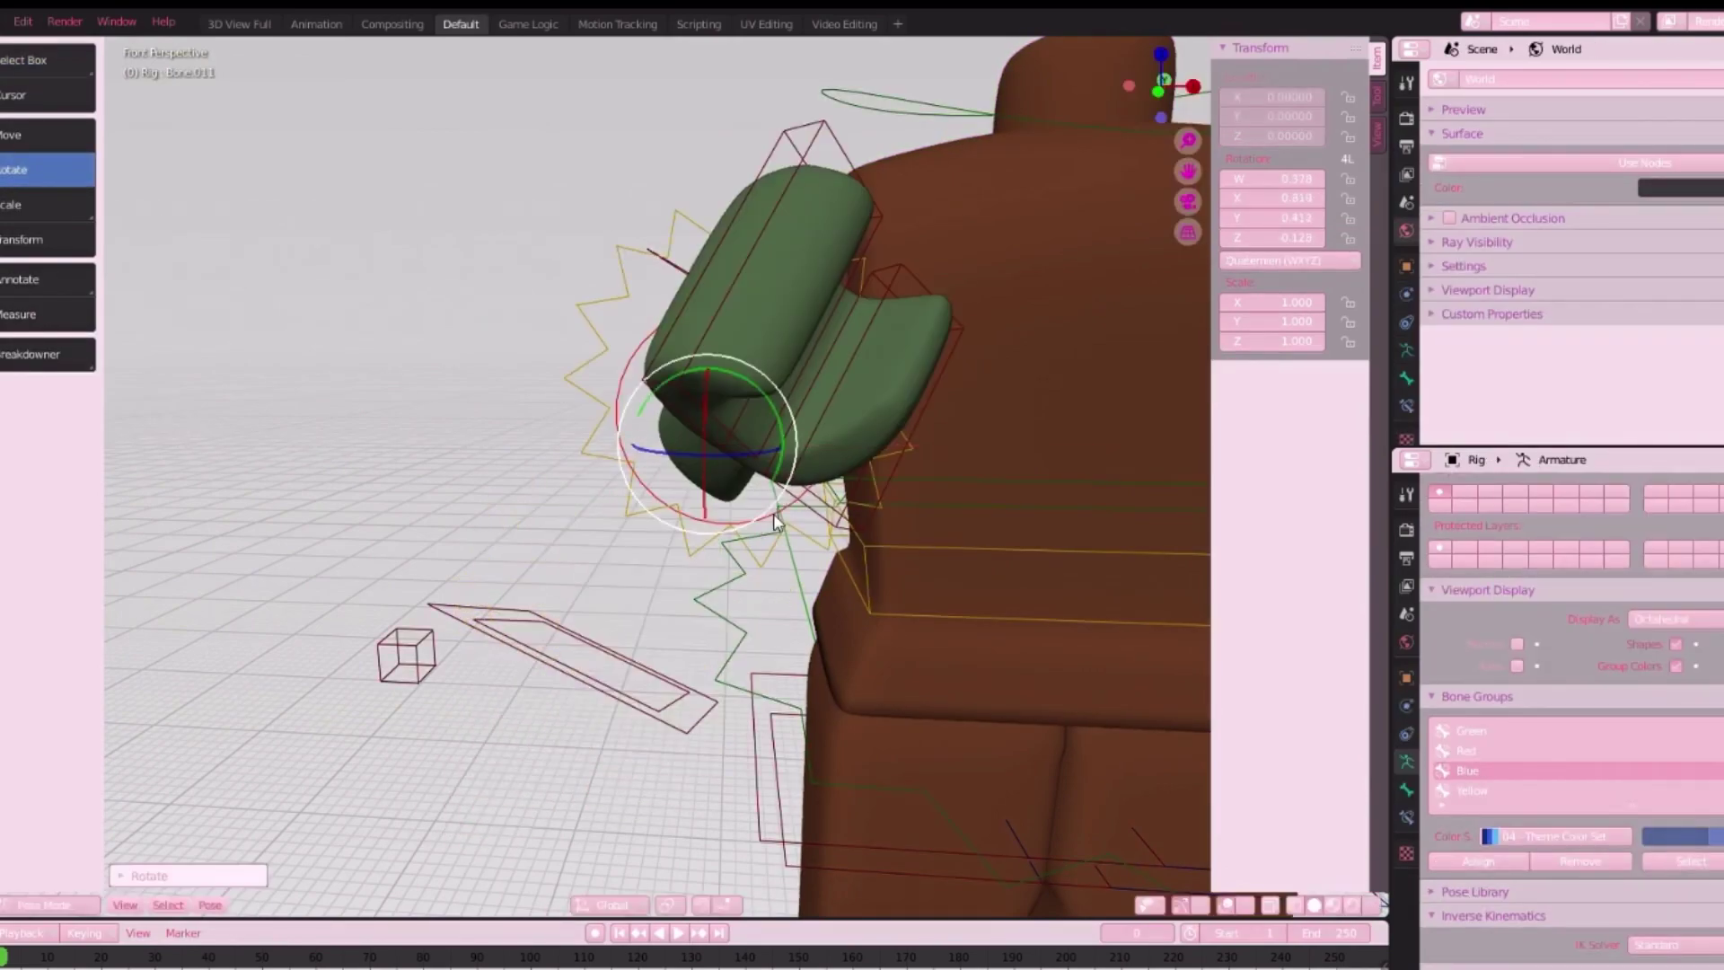
scroll(669, 476, down, 2)
scroll(668, 476, down, 2)
shift+middle_drag(668, 476, 350, 496)
middle_drag(808, 575, 862, 588)
scroll(893, 605, up, 1)
click(888, 596)
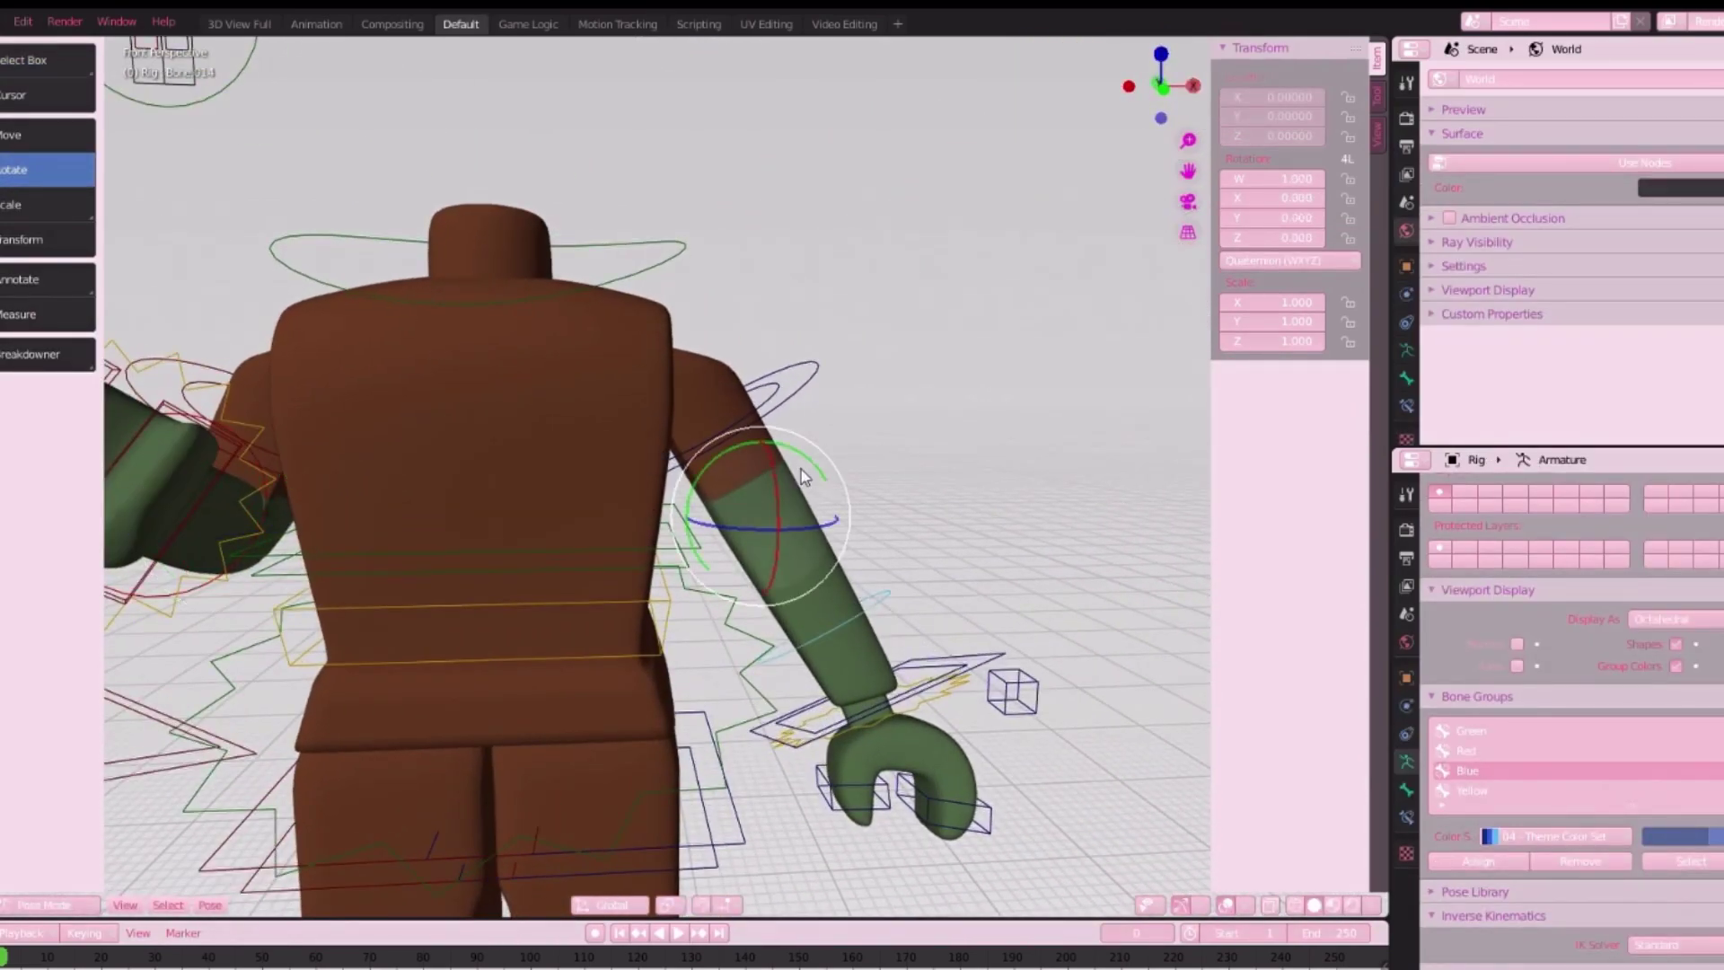
drag(776, 478, 826, 530)
scroll(669, 476, down, 4)
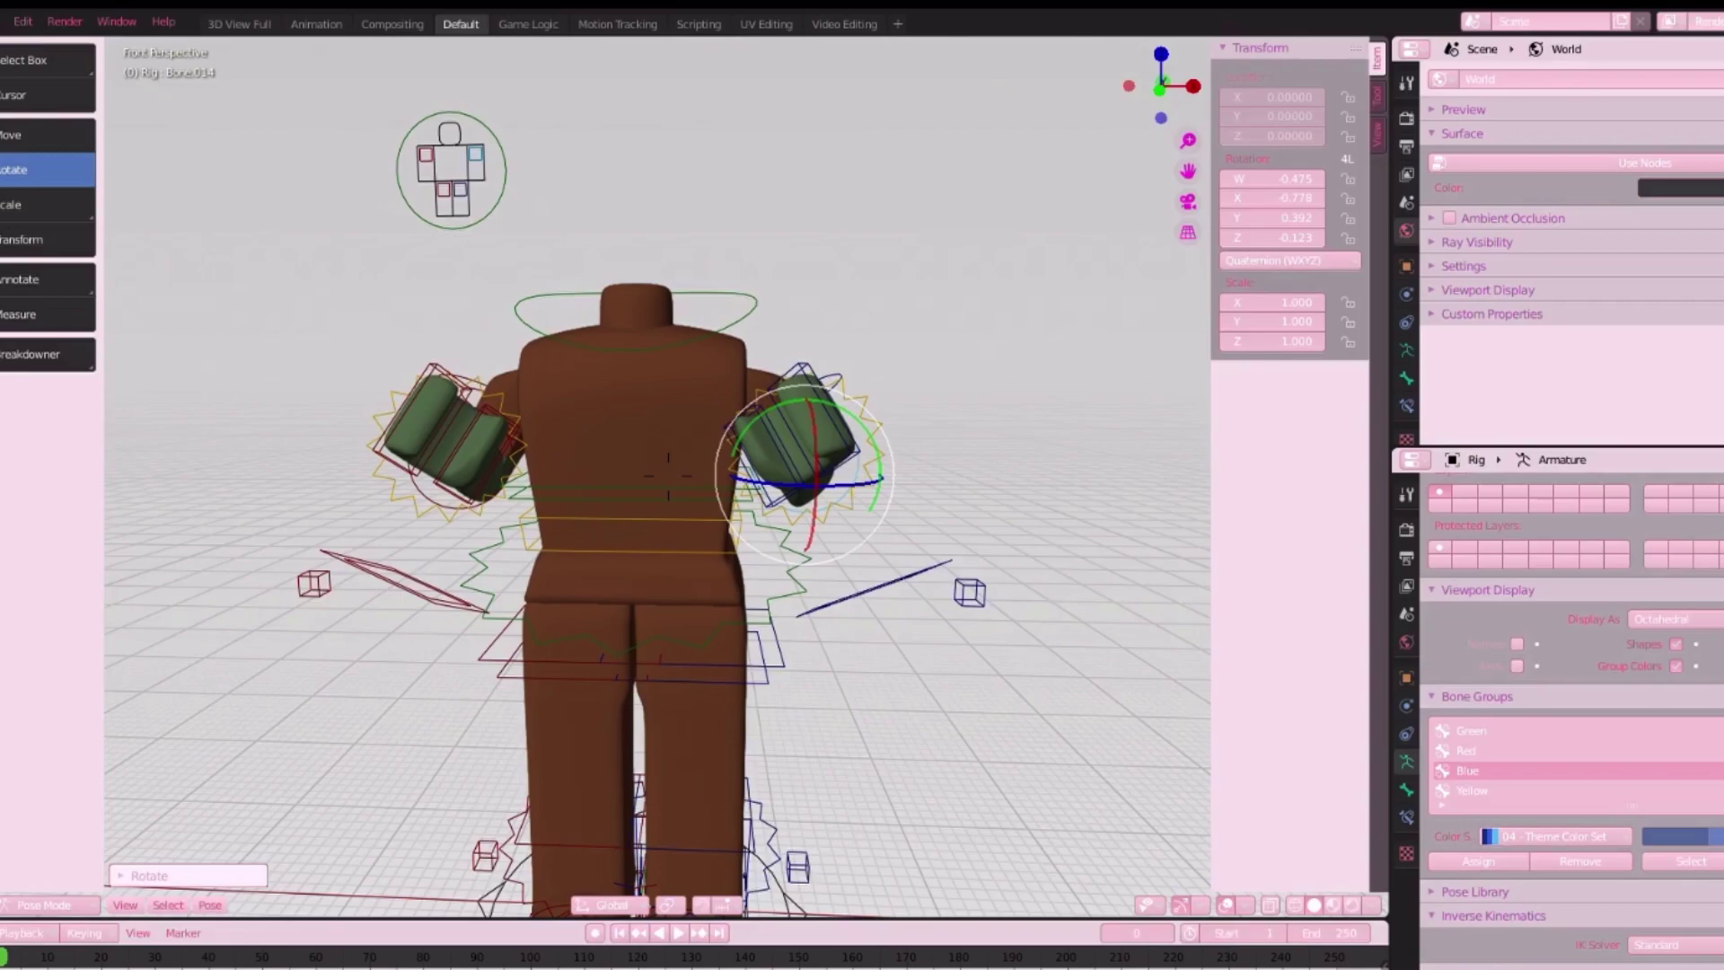
- Bend the knee of the leg with blue controls by rotating its lower-leg bone backward
key(w)
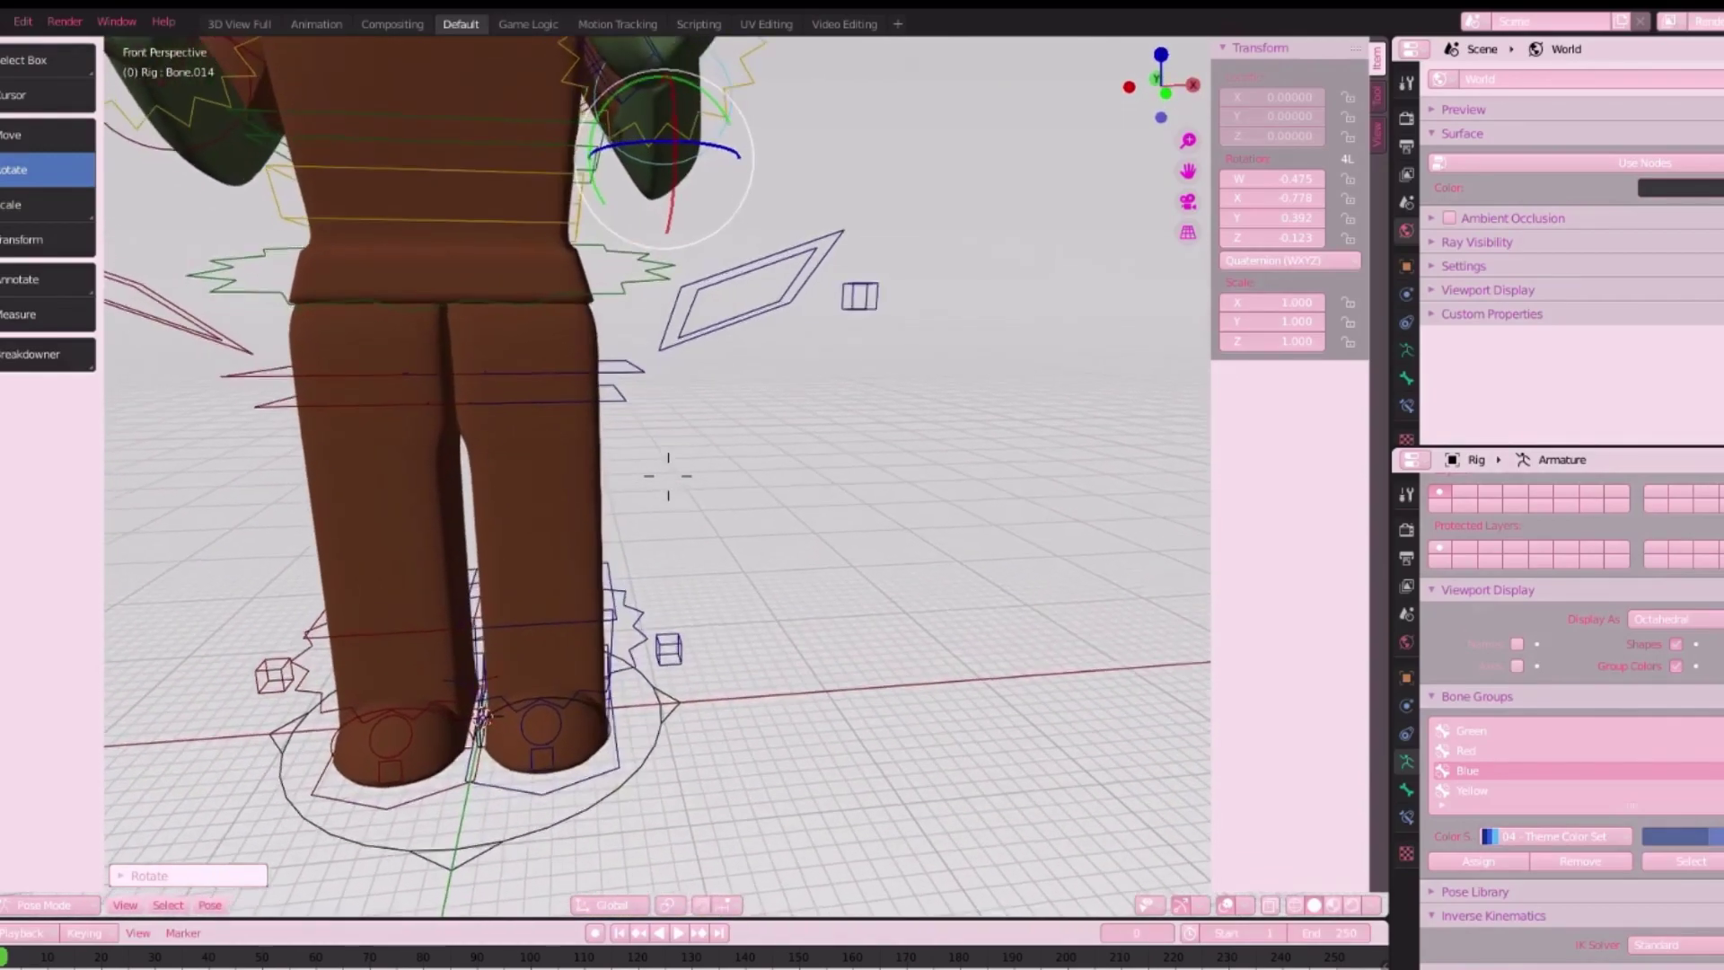
click(707, 689)
click(707, 694)
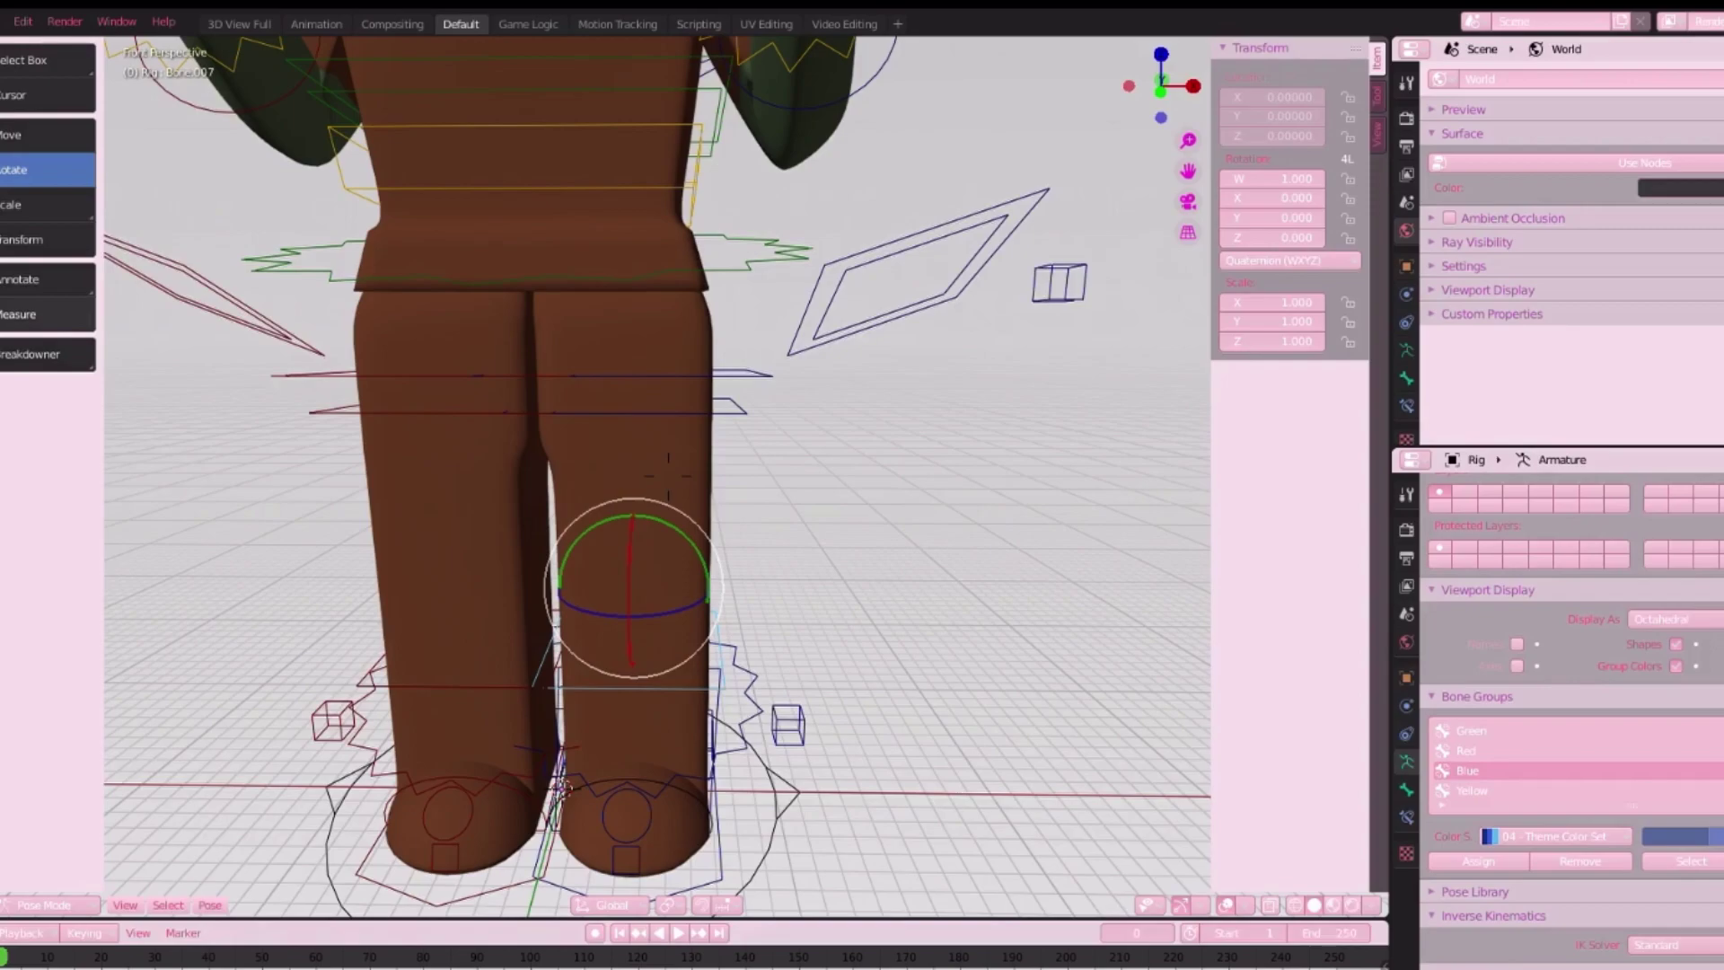
key(d)
click(654, 366)
drag(652, 364, 543, 422)
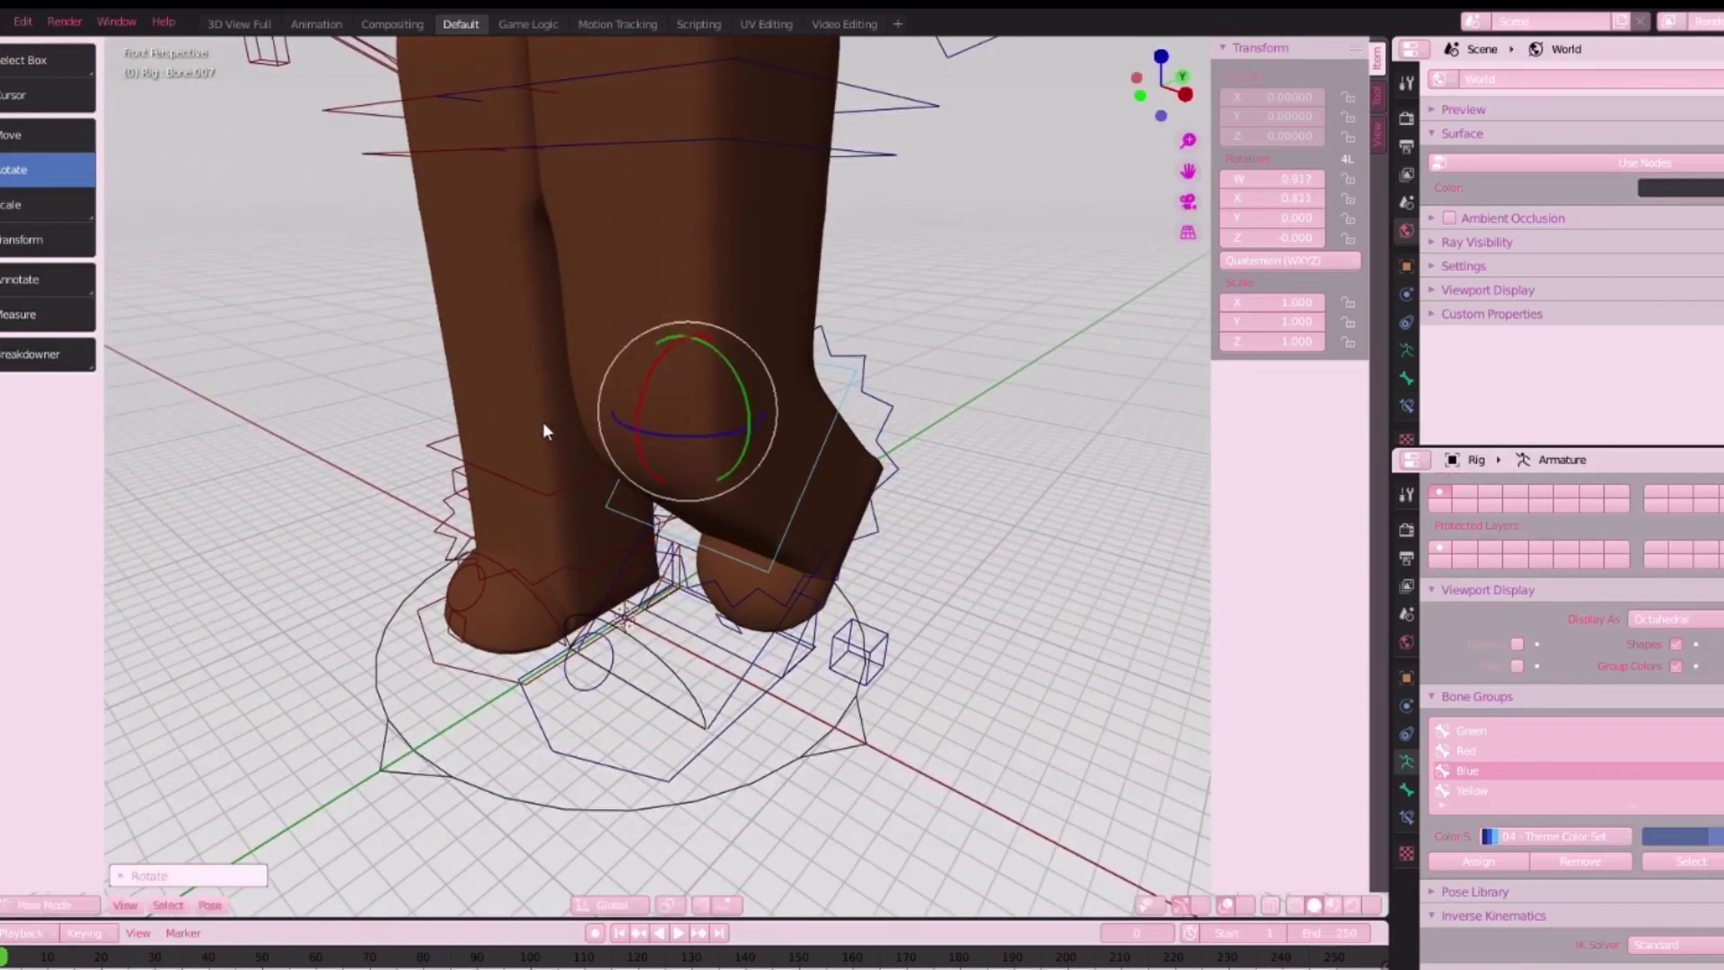
- Rotate the thigh bone of the bent leg so the leg swings outward from the hip
scroll(543, 422, down, 5)
click(762, 490)
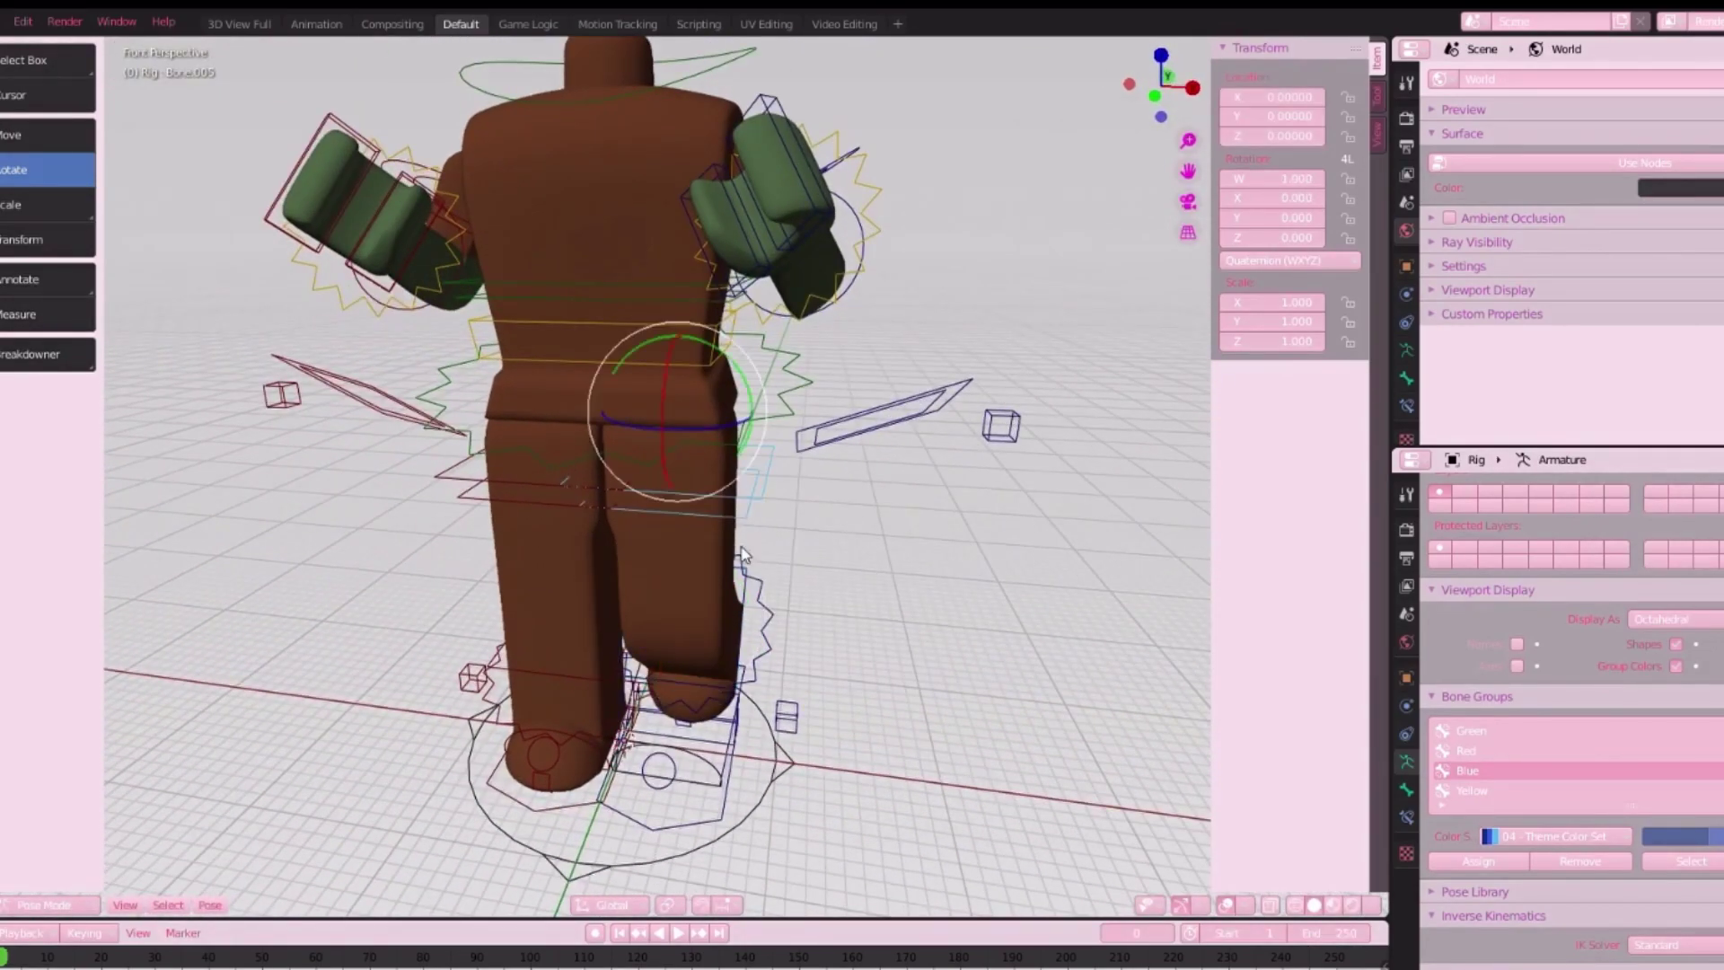
drag(738, 426, 840, 618)
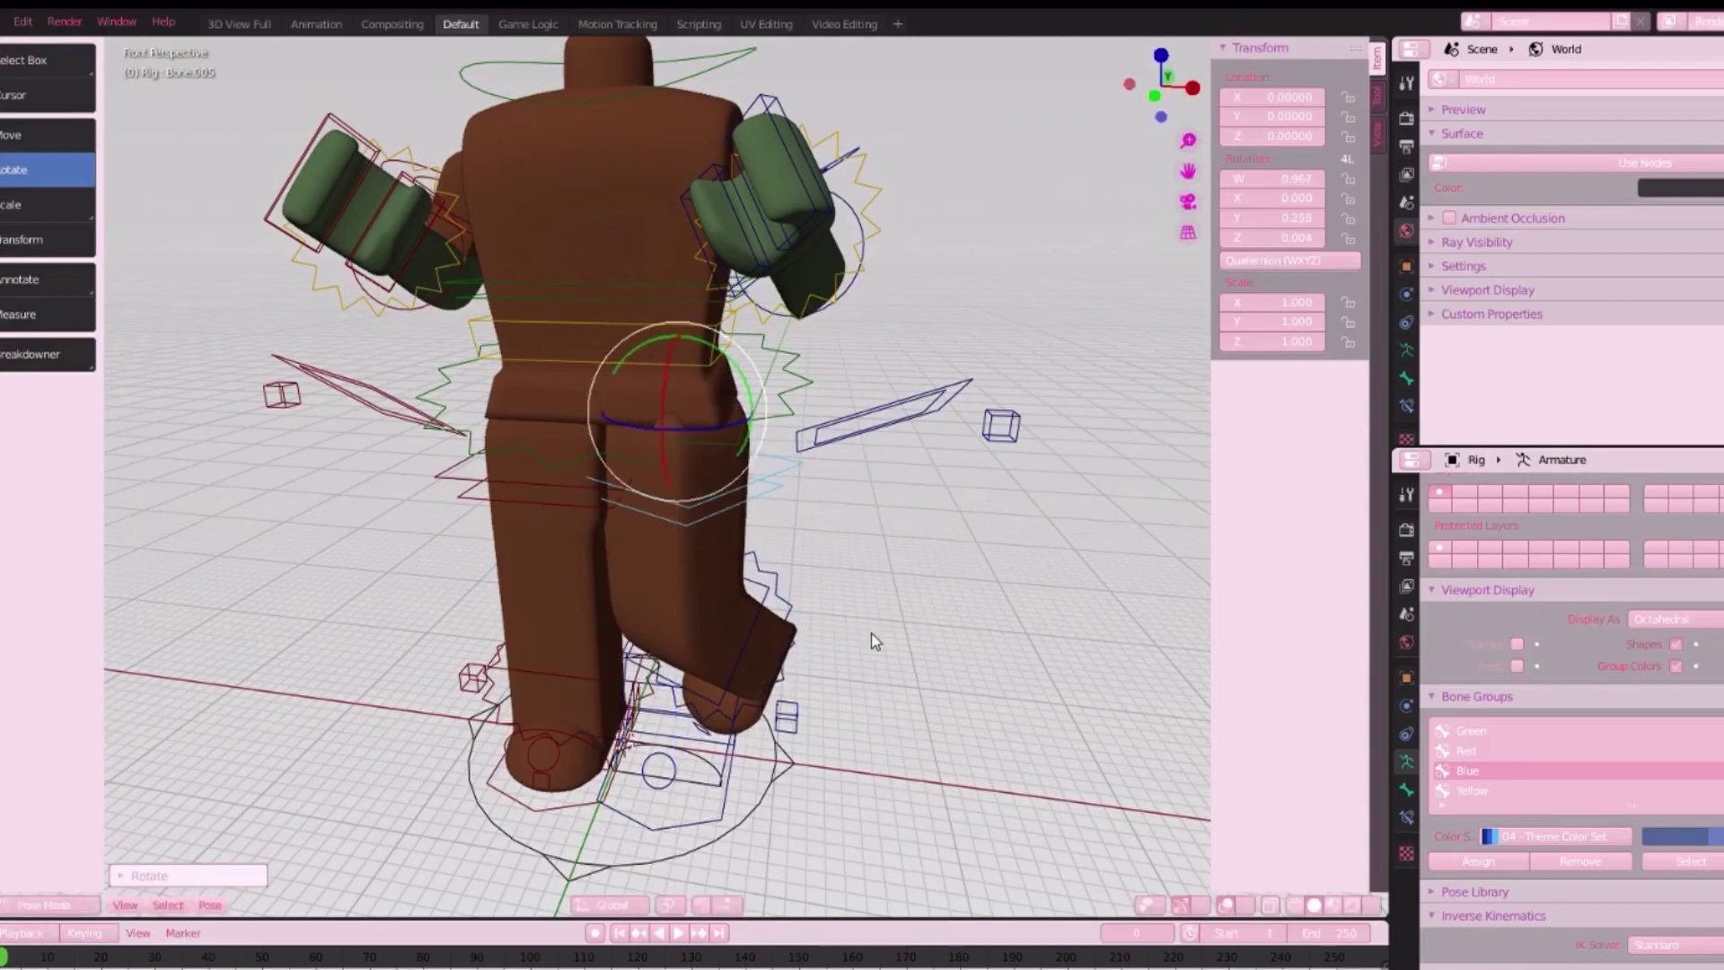
middle_drag(881, 633, 752, 424)
drag(735, 414, 512, 667)
- Rotate the upper-arm bone with red controls so the lowered arm rests near the hip
middle_drag(668, 476, 618, 472)
click(580, 424)
drag(653, 417, 647, 485)
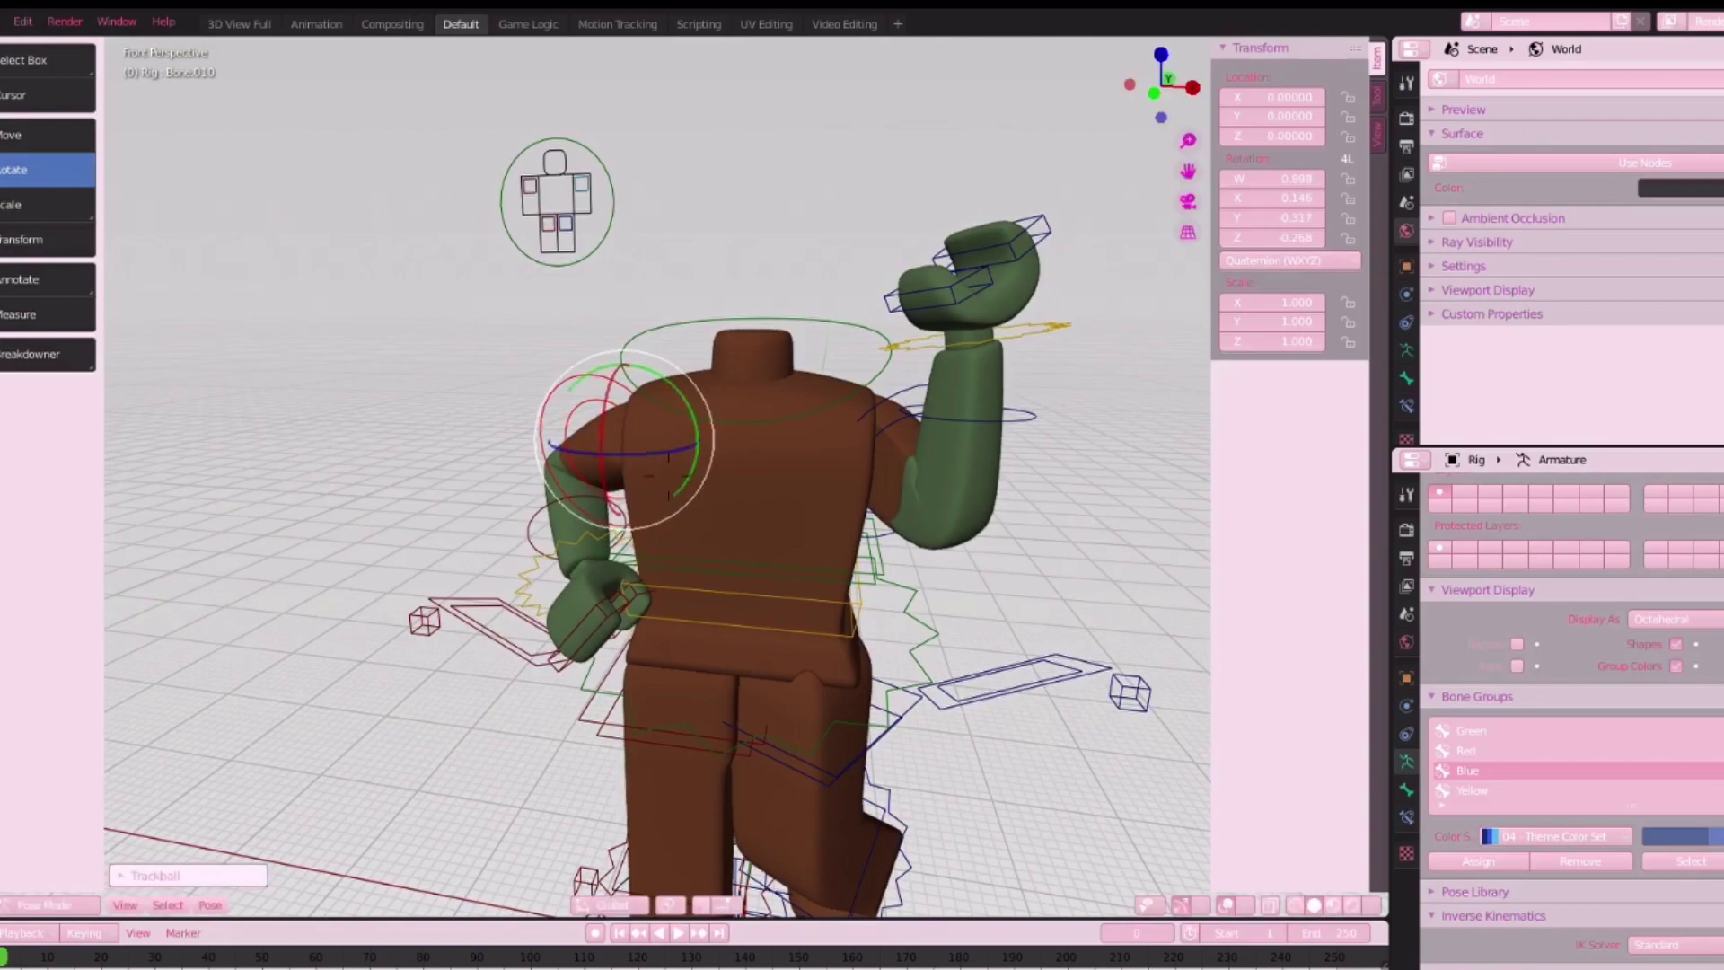
- Rotate the upper-arm bone of the raised arm with blue controls to adjust its angle beside the torso
key(s)
key(q)
key(w)
click(1125, 285)
click(871, 361)
drag(844, 397, 1028, 441)
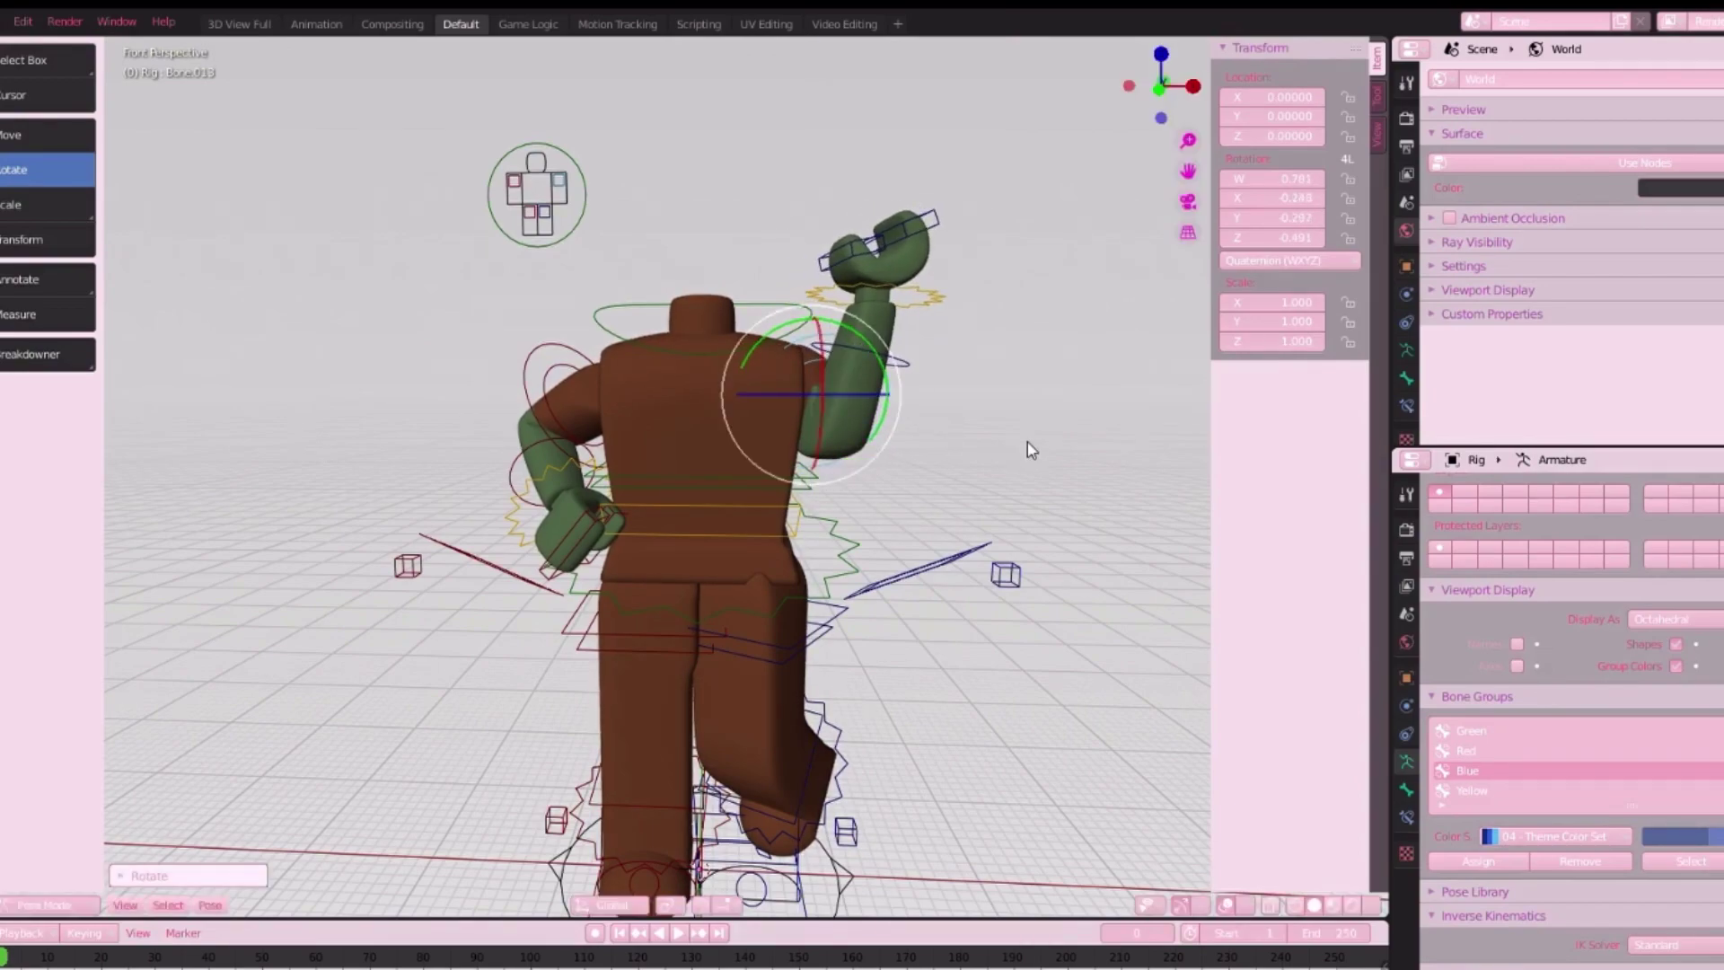
drag(743, 441, 733, 432)
click(981, 546)
- Leave bone posing and import the model of the black avatar wearing a layered ball gown
scroll(680, 440, down, 1)
mouse_move(663, 433)
middle_down()
mouse_move(681, 440)
mouse_move(654, 428)
middle_up()
click(654, 428)
click(2, 22)
mouse_move(47, 301)
click(226, 452)
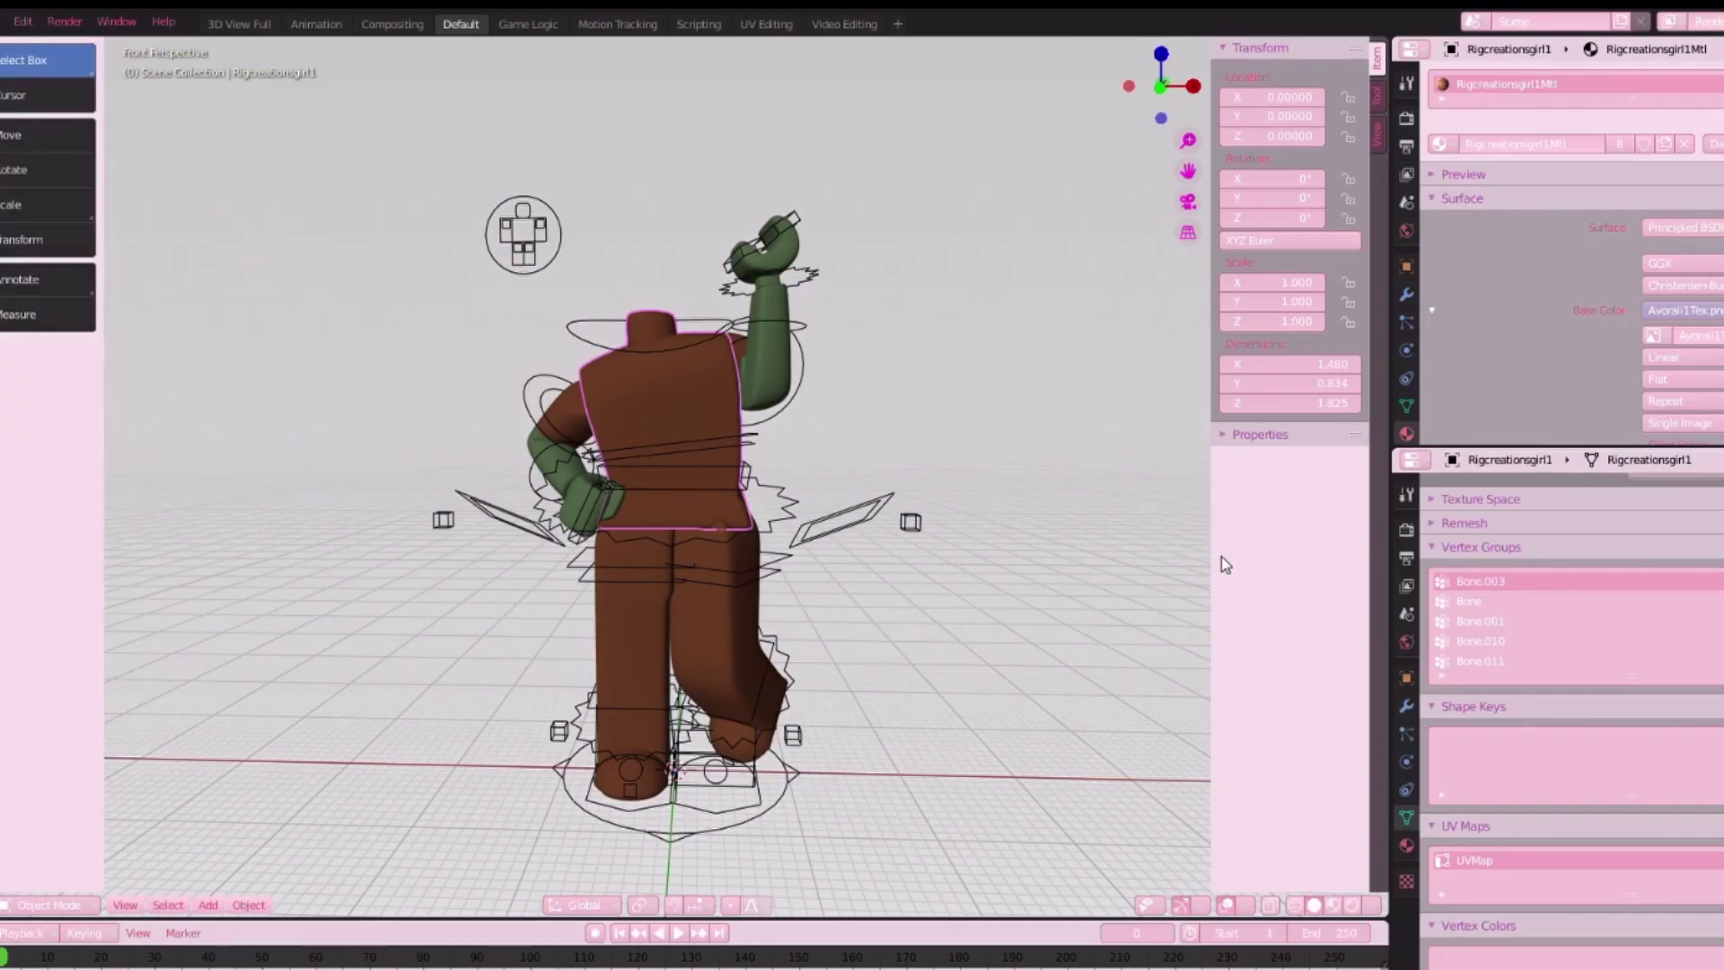
scroll(668, 463, down, 4)
middle_drag(656, 458, 508, 429)
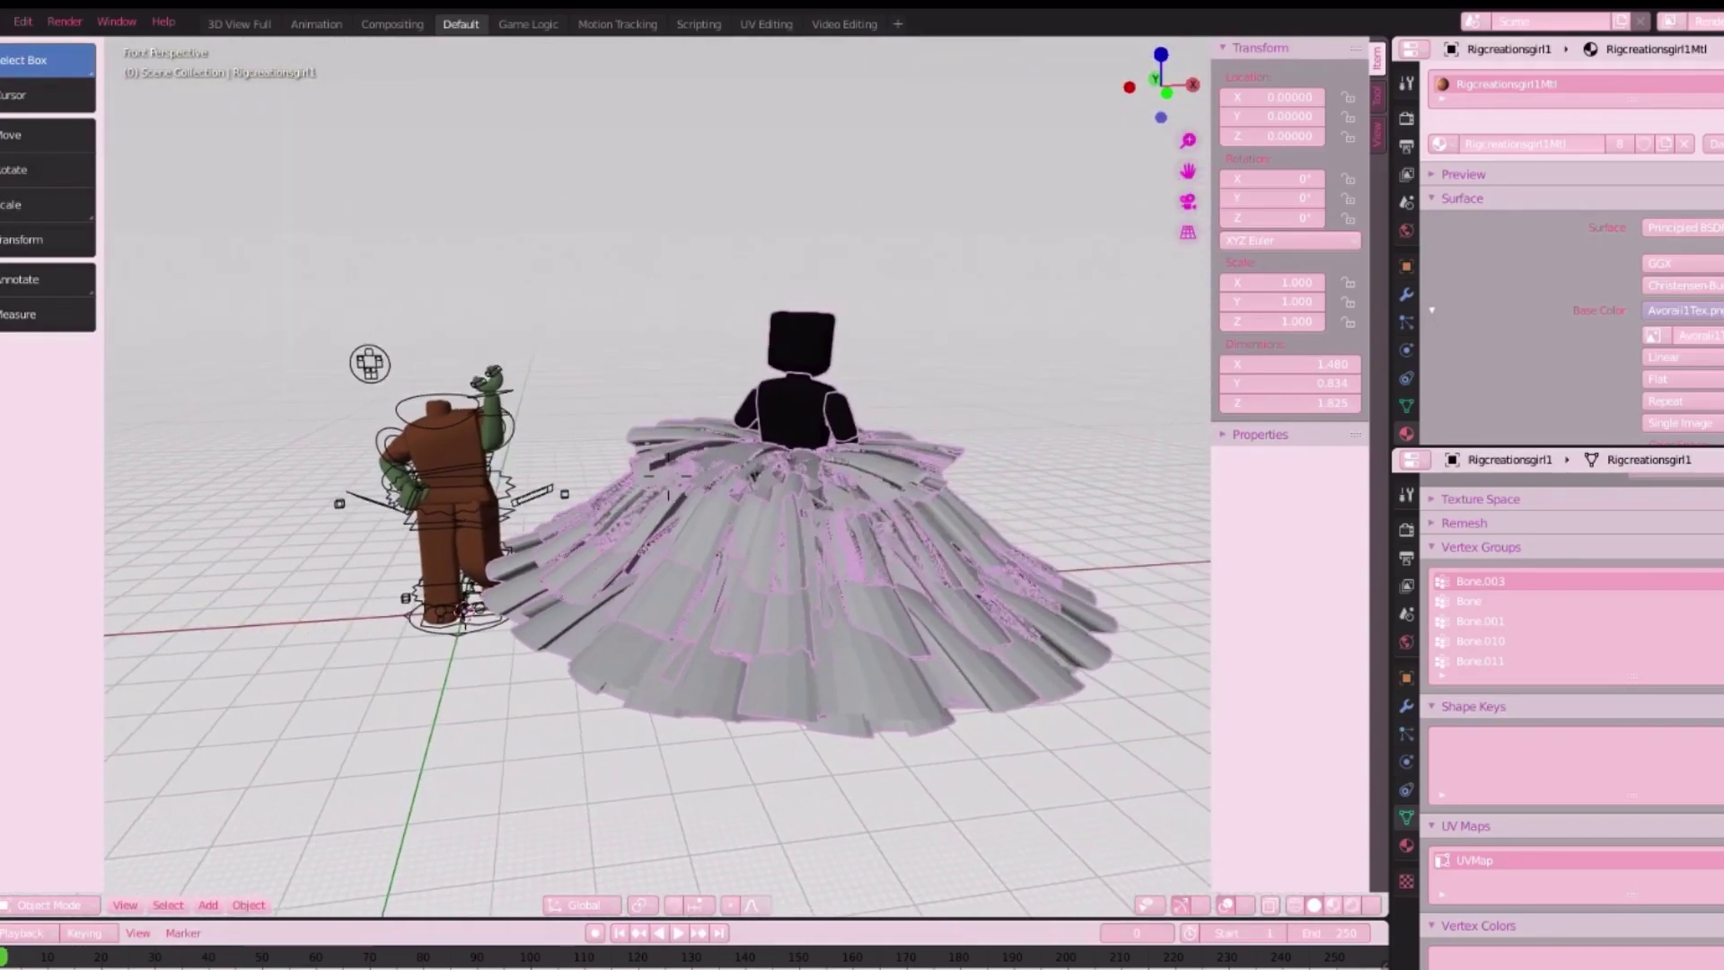
scroll(507, 429, down, 1)
- Rotate the imported gown avatar about its vertical axis to face forward
drag(550, 599, 537, 559)
key(shift+grave)
key(s)
key(a)
click(668, 476)
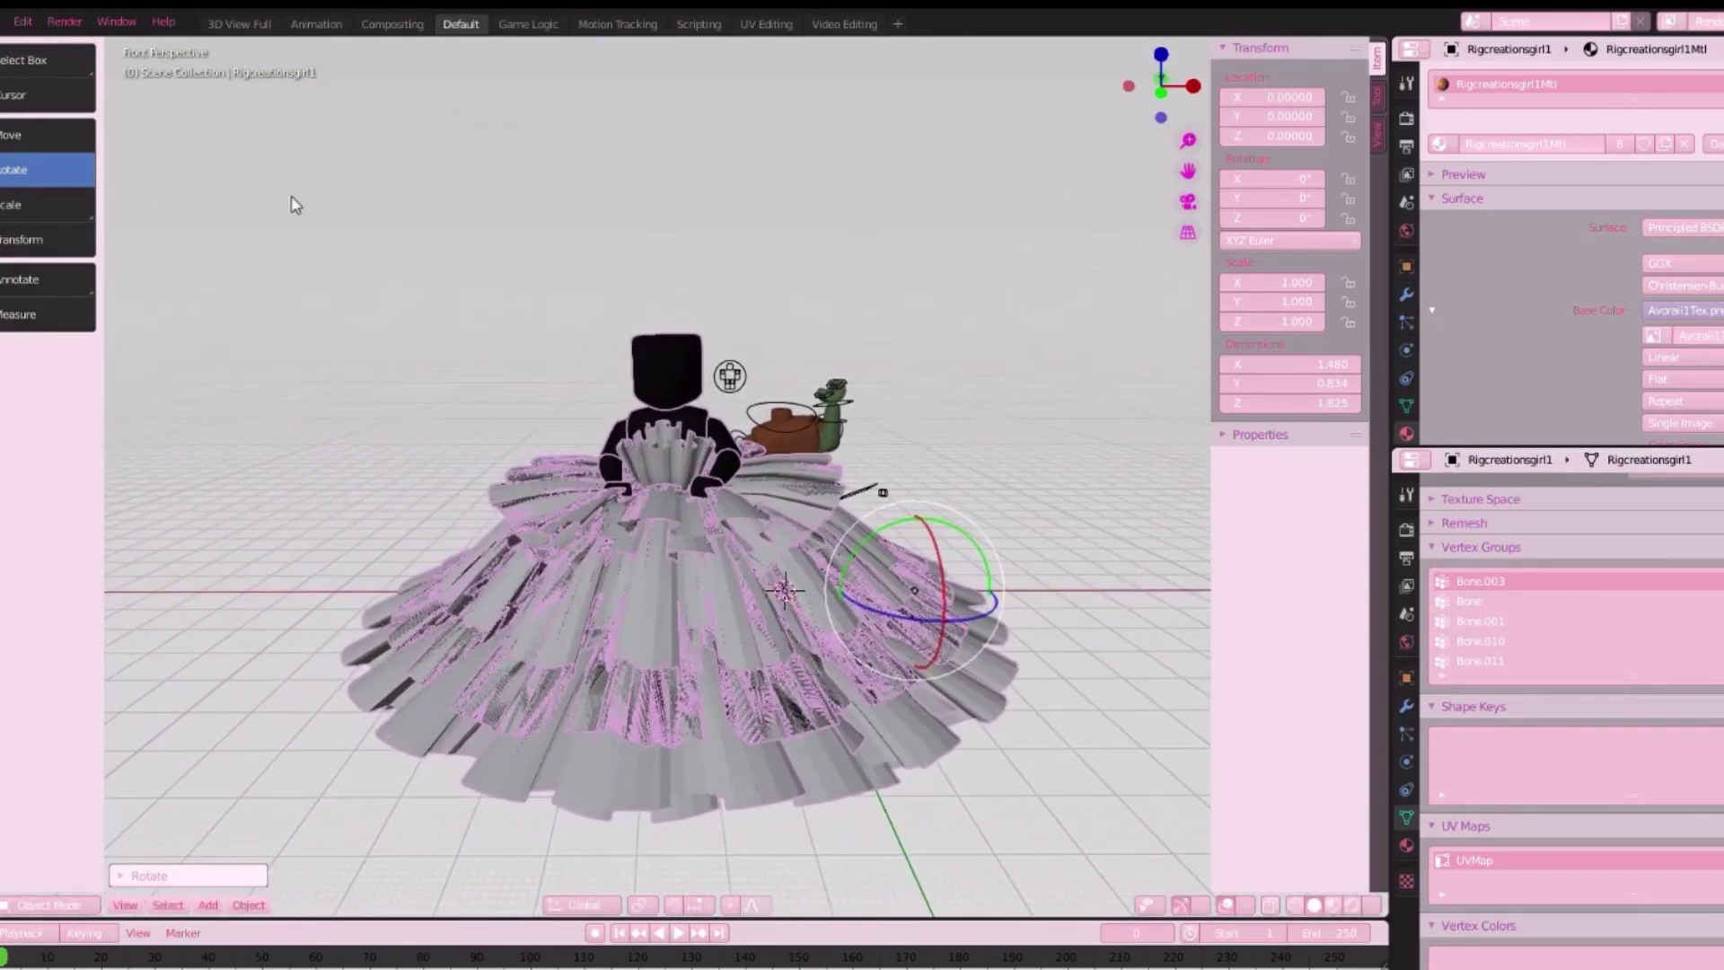
- Move the imported gown avatar along the X axis away from the posed rig
click(76, 140)
drag(903, 546, 623, 526)
key(shift+grave)
key(a)
key(w)
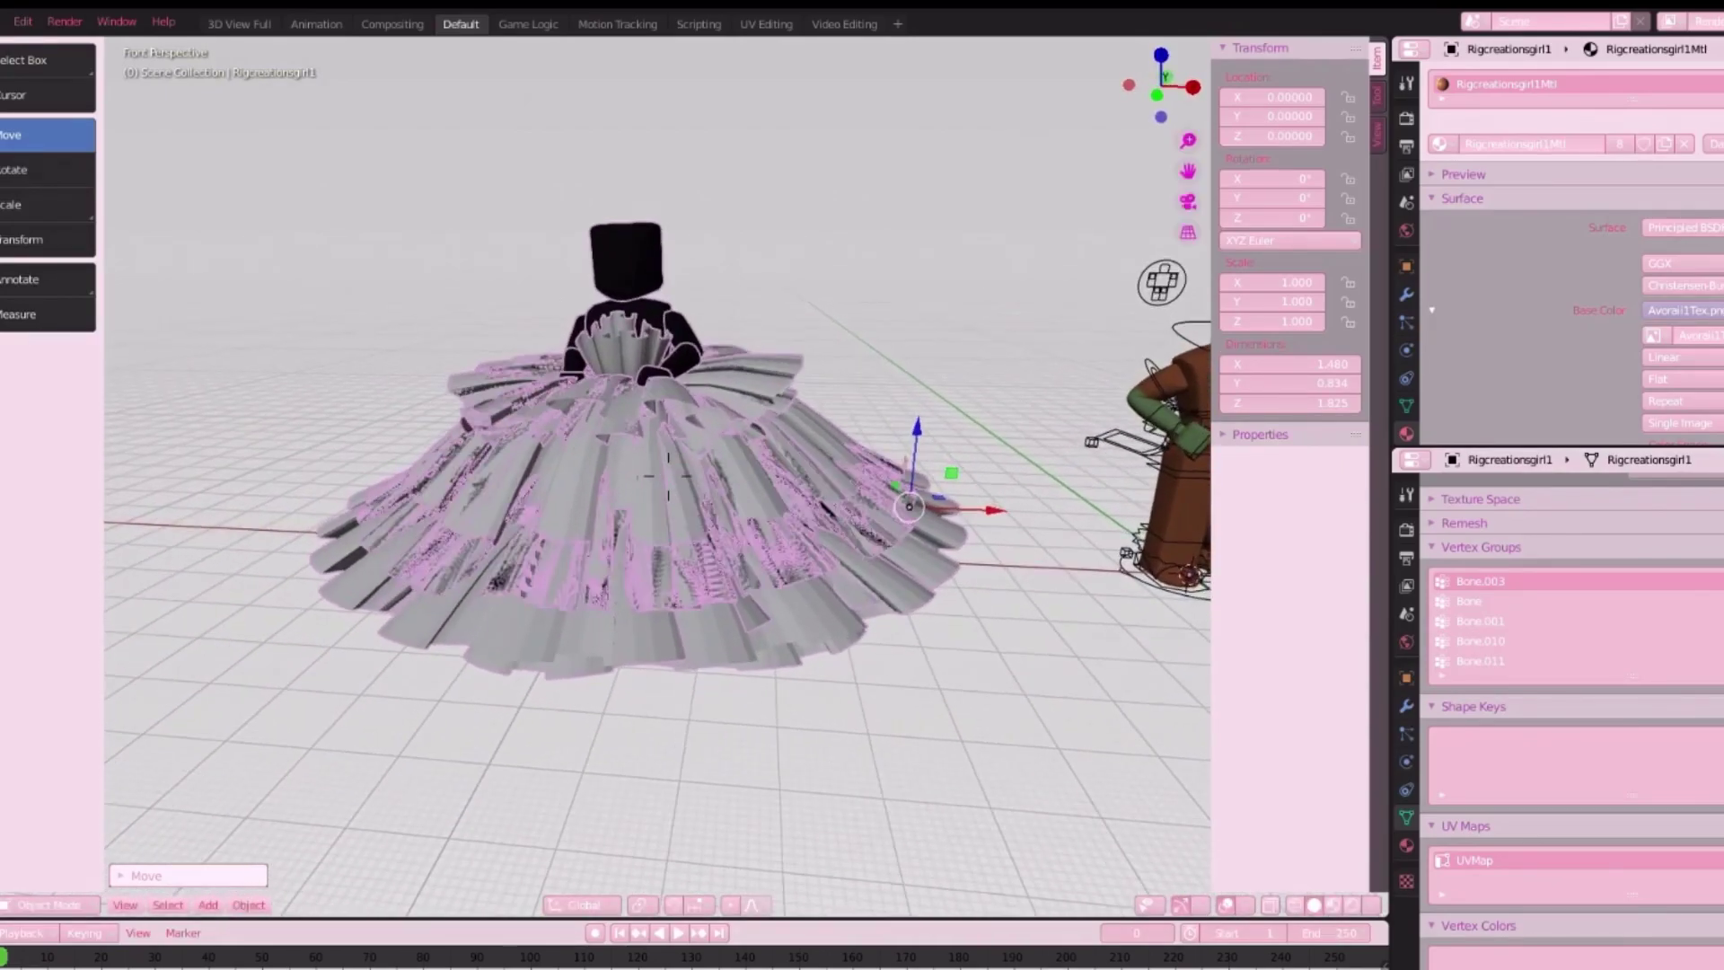
- Scale the imported gown avatar down uniformly
key(s)
click(668, 476)
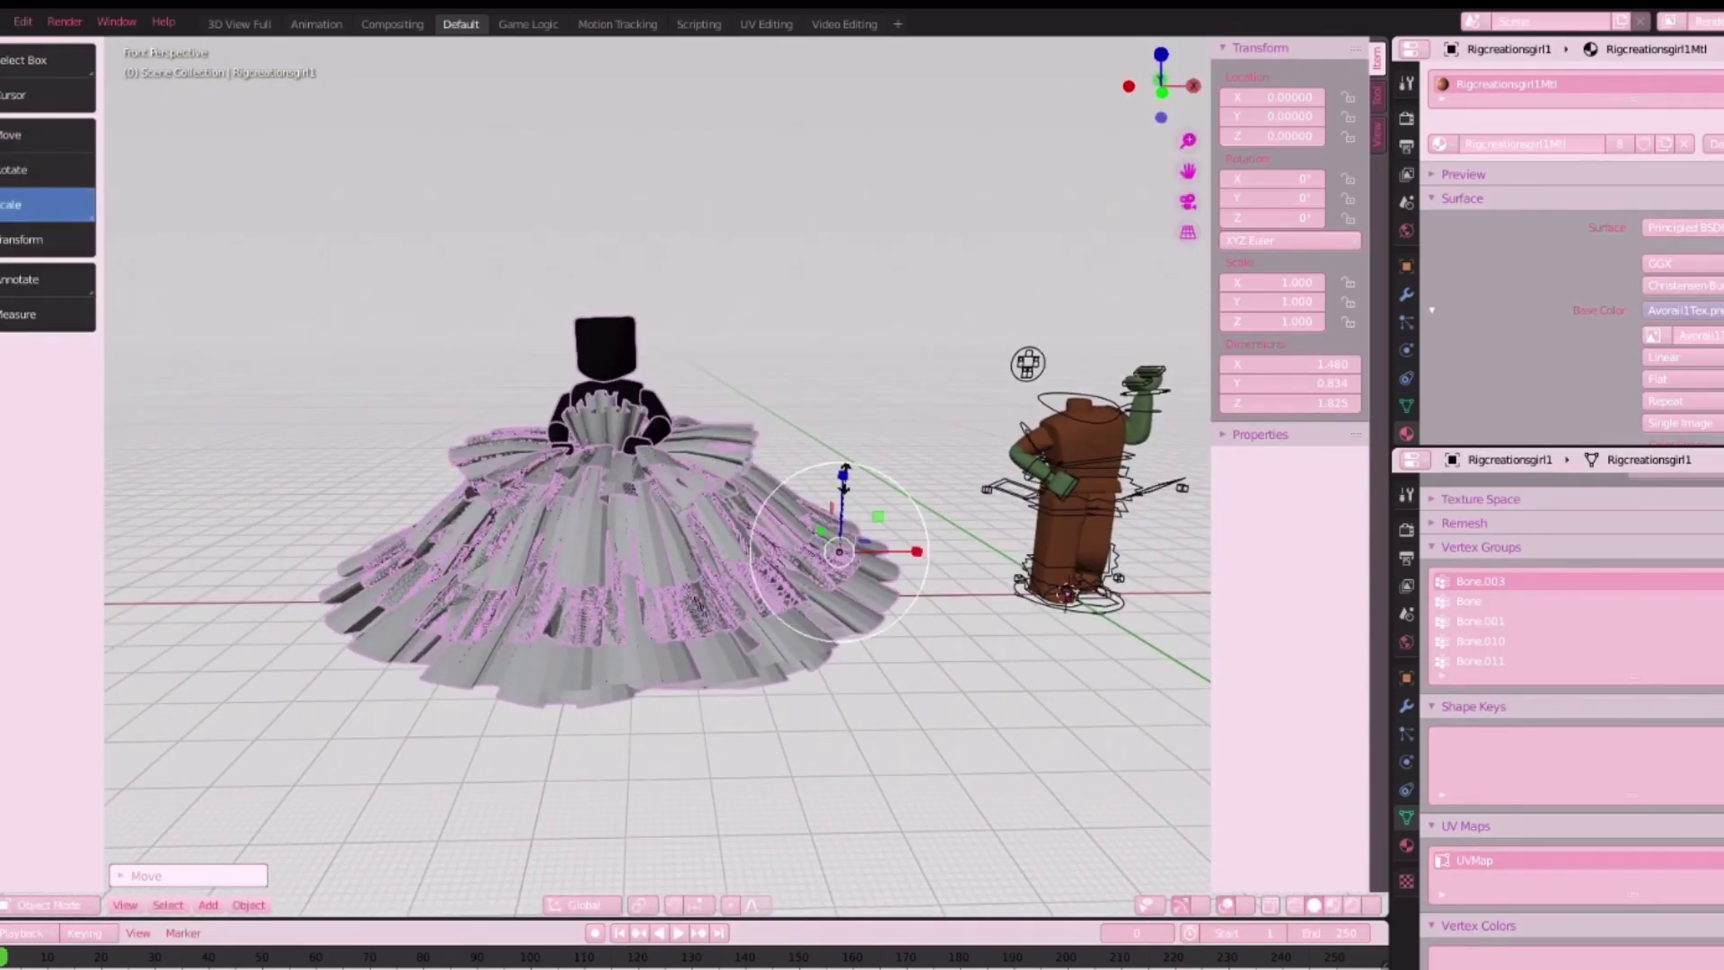
key(s)
click(690, 543)
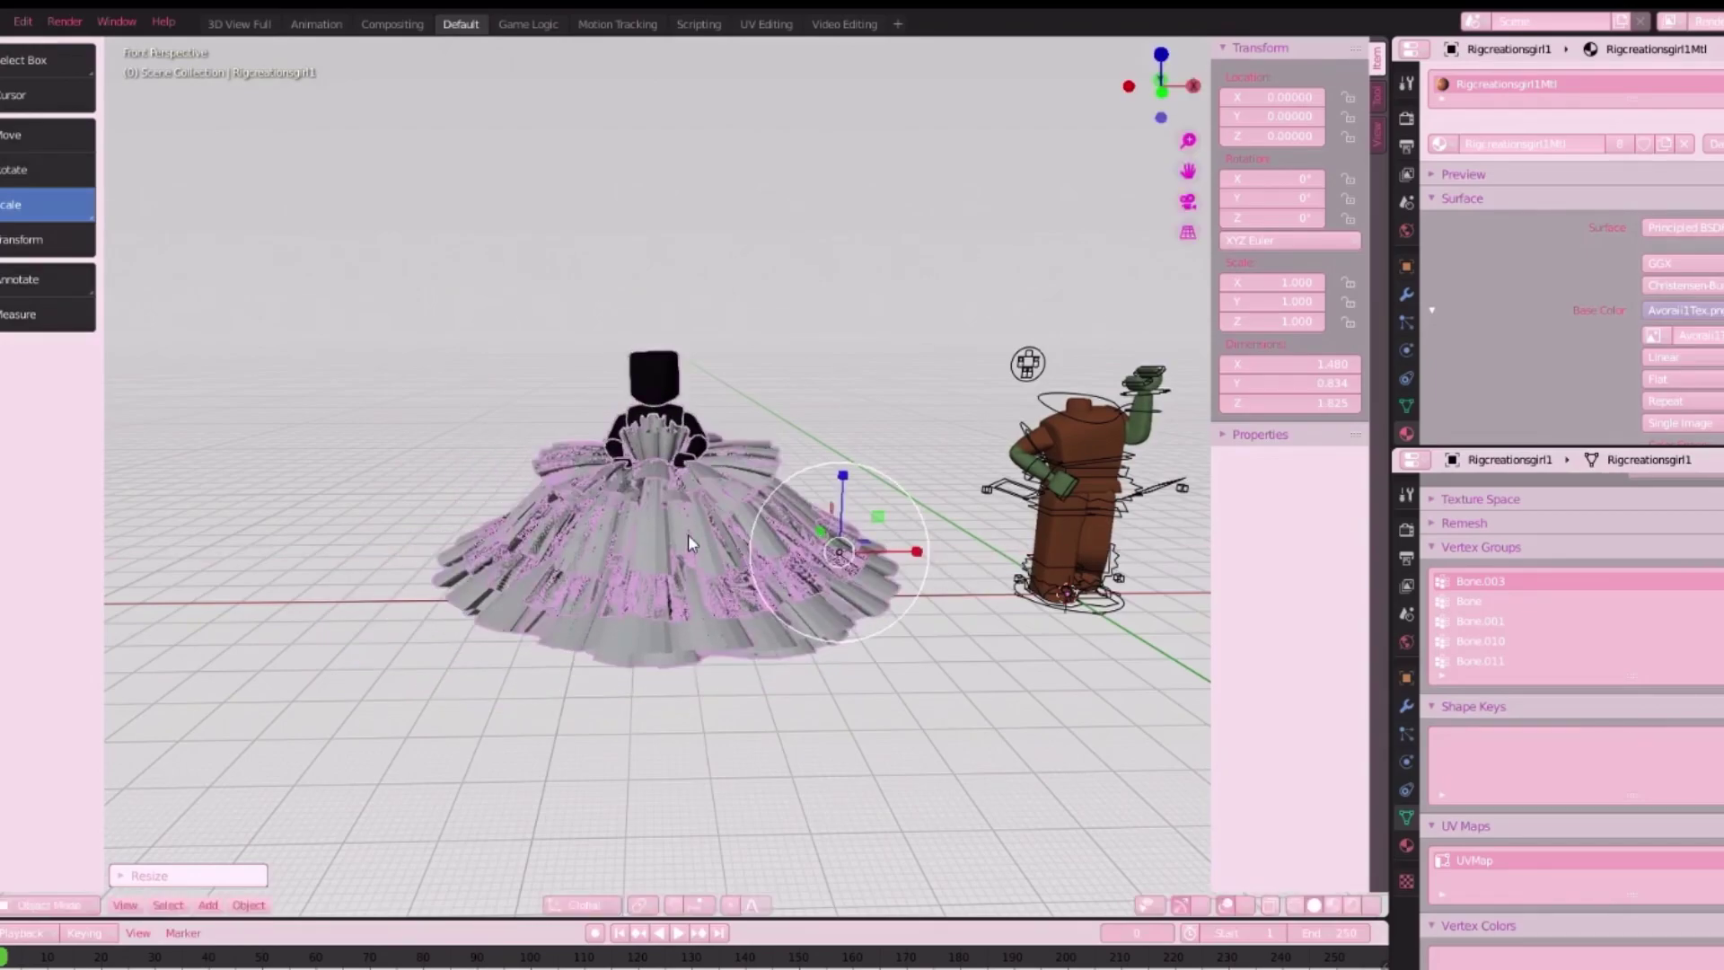
- Delete the black avatar's head, torso and upper body pieces from inside the gown
scroll(662, 469, up, 6)
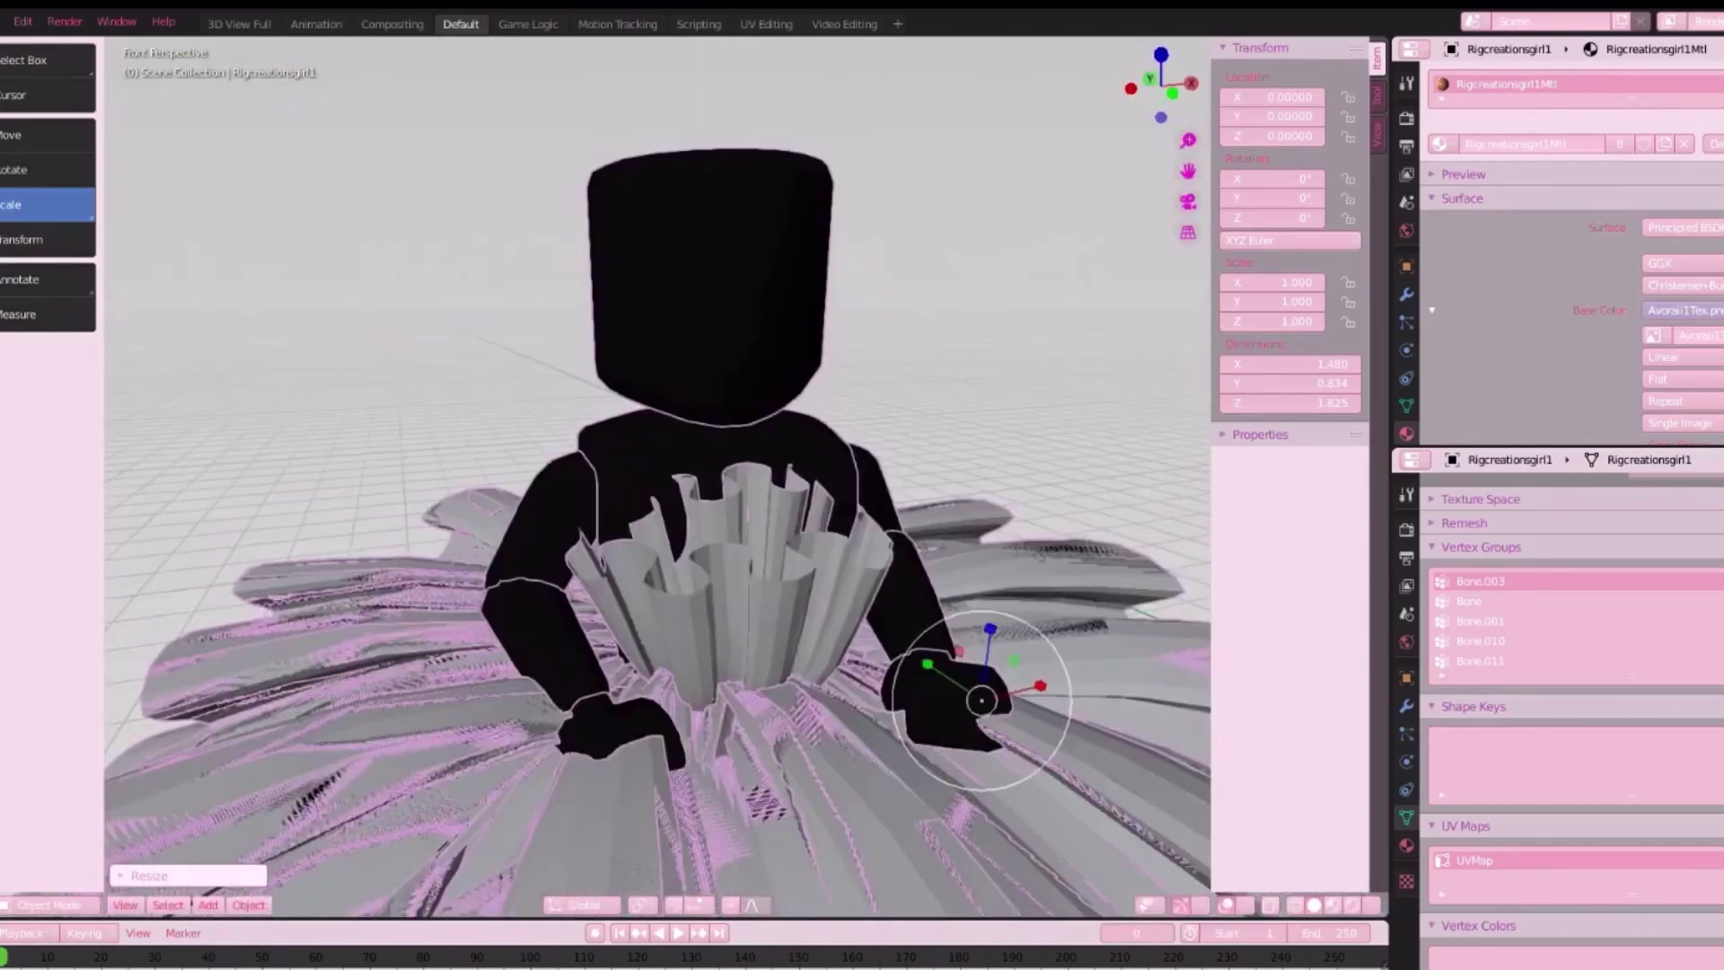
middle_drag(575, 512, 656, 521)
click(650, 544)
key(Delete)
click(595, 575)
key(Delete)
click(591, 649)
key(Delete)
click(693, 333)
key(Delete)
click(814, 446)
key(Delete)
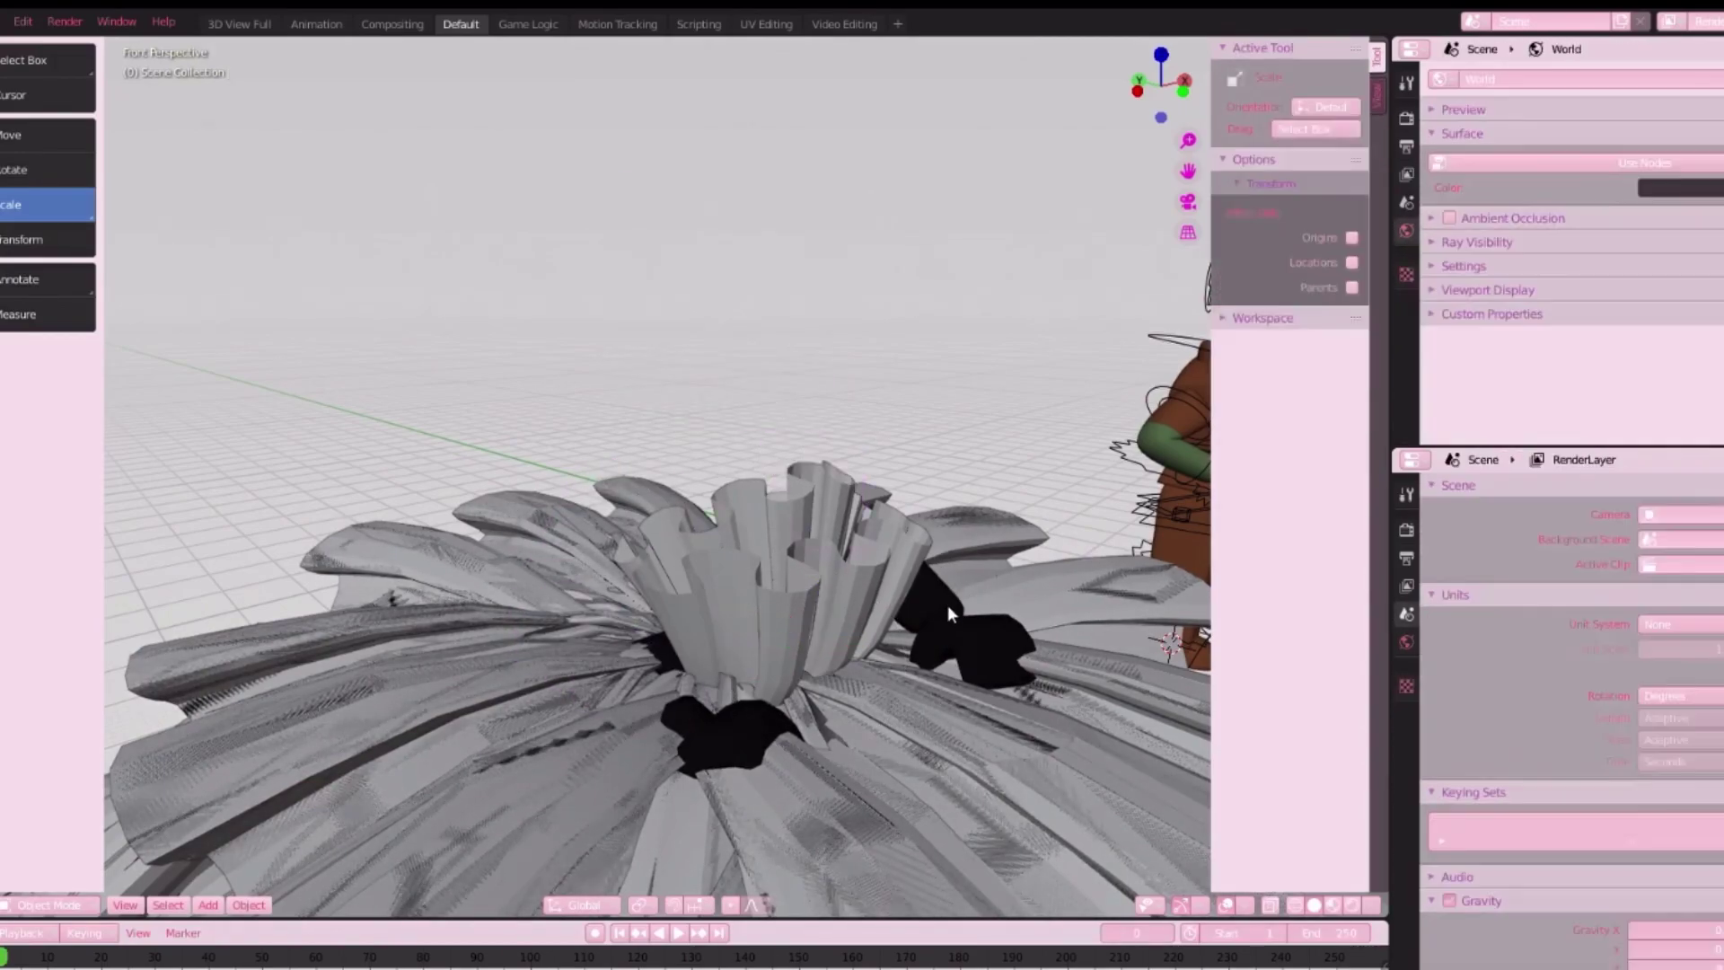
- Delete the remaining black arm and hand pieces around the gown's waist
click(945, 611)
key(Delete)
click(757, 729)
key(Delete)
shift+middle_drag(858, 485, 703, 476)
click(867, 573)
key(Delete)
- Select all the gown pieces and move them along the X axis toward the posed rig
scroll(832, 594, down, 6)
middle_drag(832, 595, 629, 468)
drag(946, 806, 946, 807)
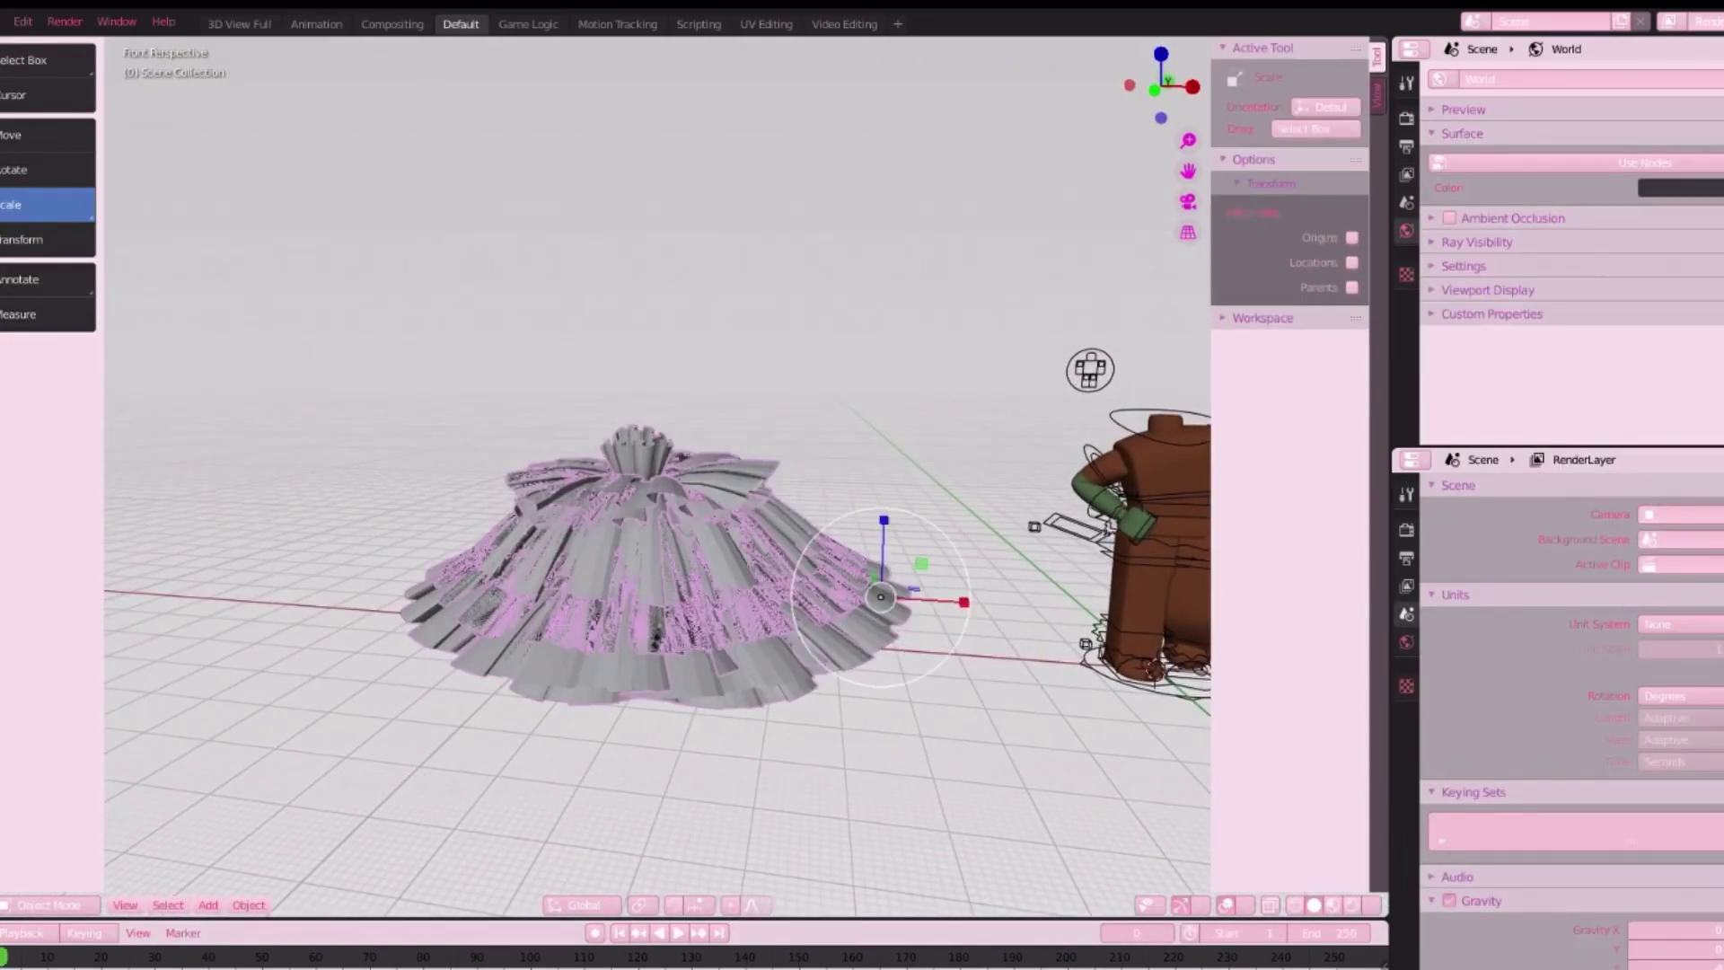
drag(973, 609, 1357, 619)
key(shift+grave)
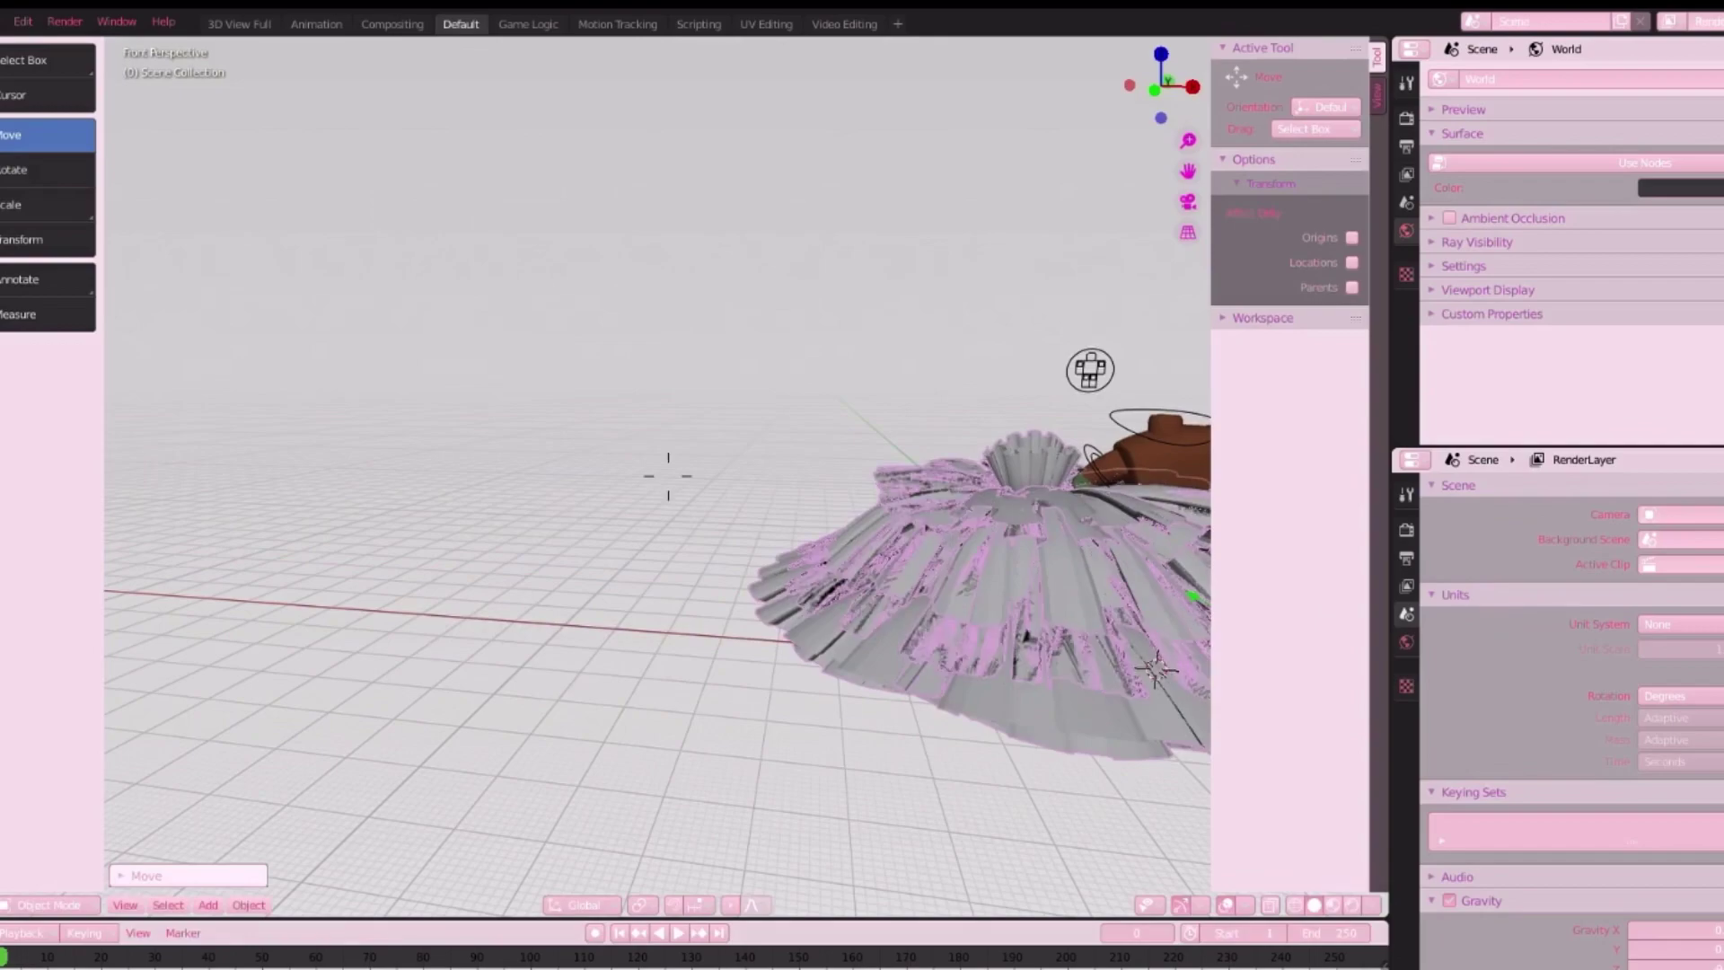
click(668, 476)
- Position the gown around the posed rig and resize it to suit the body
drag(967, 618, 1040, 578)
key(shift+grave)
key(w)
key(s)
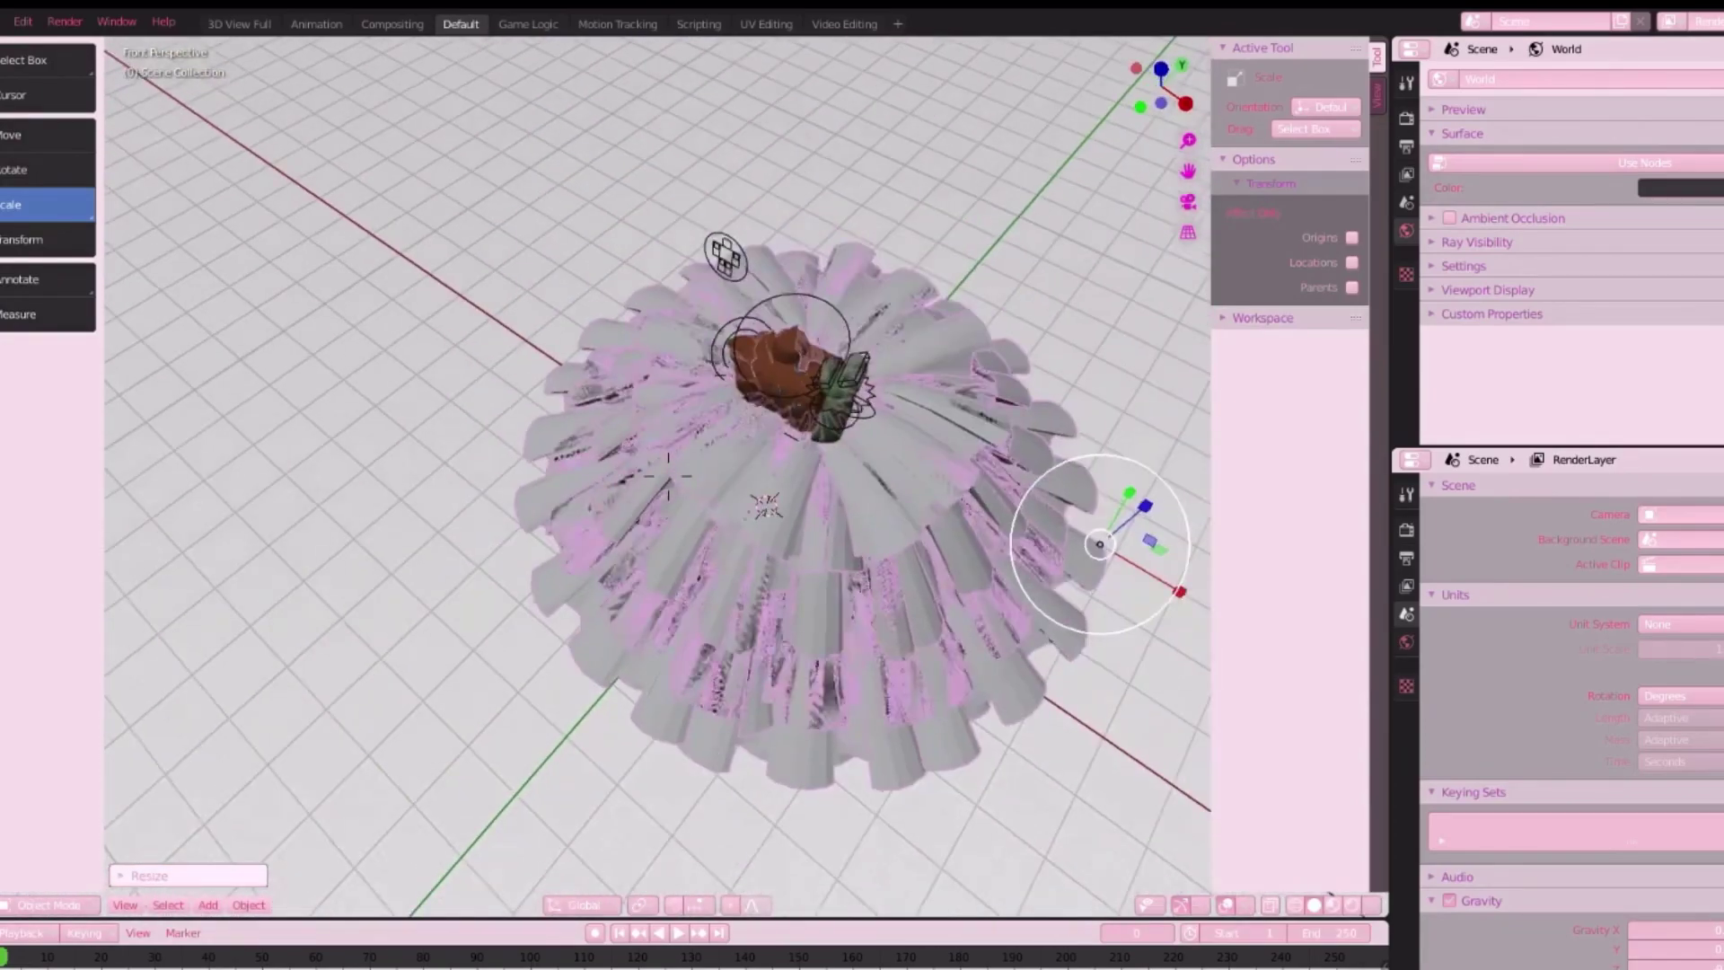
click(668, 476)
click(150, 120)
click(23, 22)
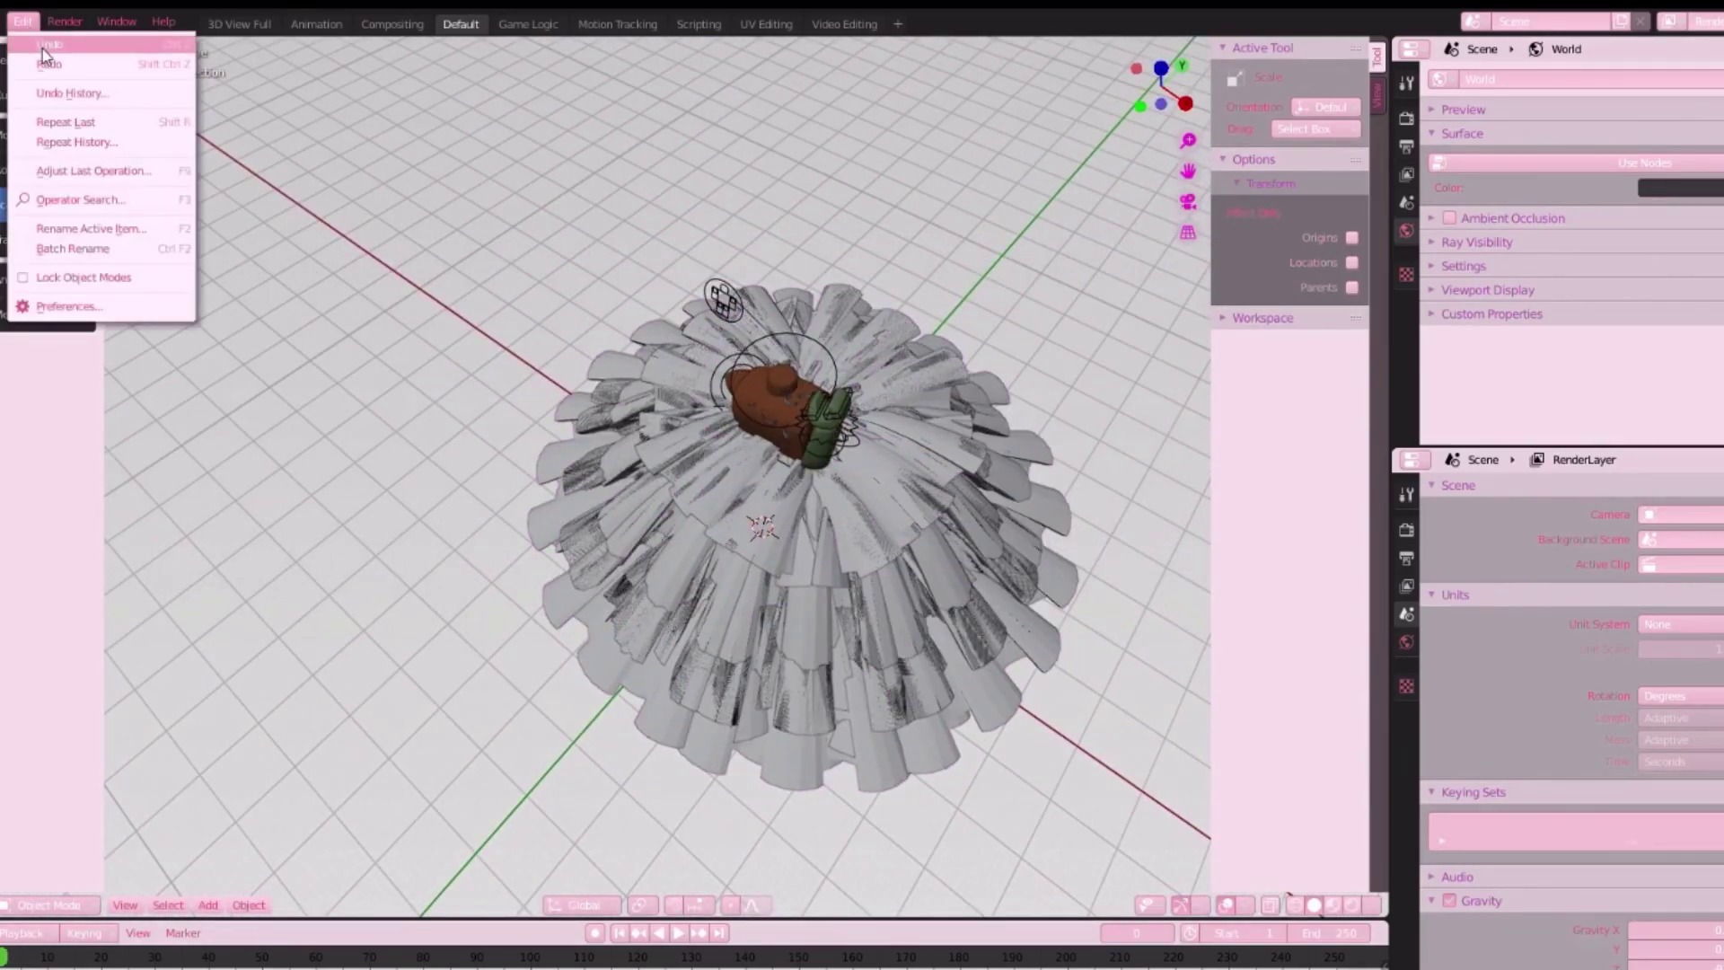
click(46, 48)
- Adjust the gown's size and position so its bodice sits in front of the rig's torso
drag(1114, 528, 1114, 544)
key(shift+grave)
key(w)
key(s)
key(w)
key(e)
click(668, 476)
mouse_move(1042, 512)
mouse_down()
mouse_move(1054, 530)
mouse_move(1048, 513)
mouse_up()
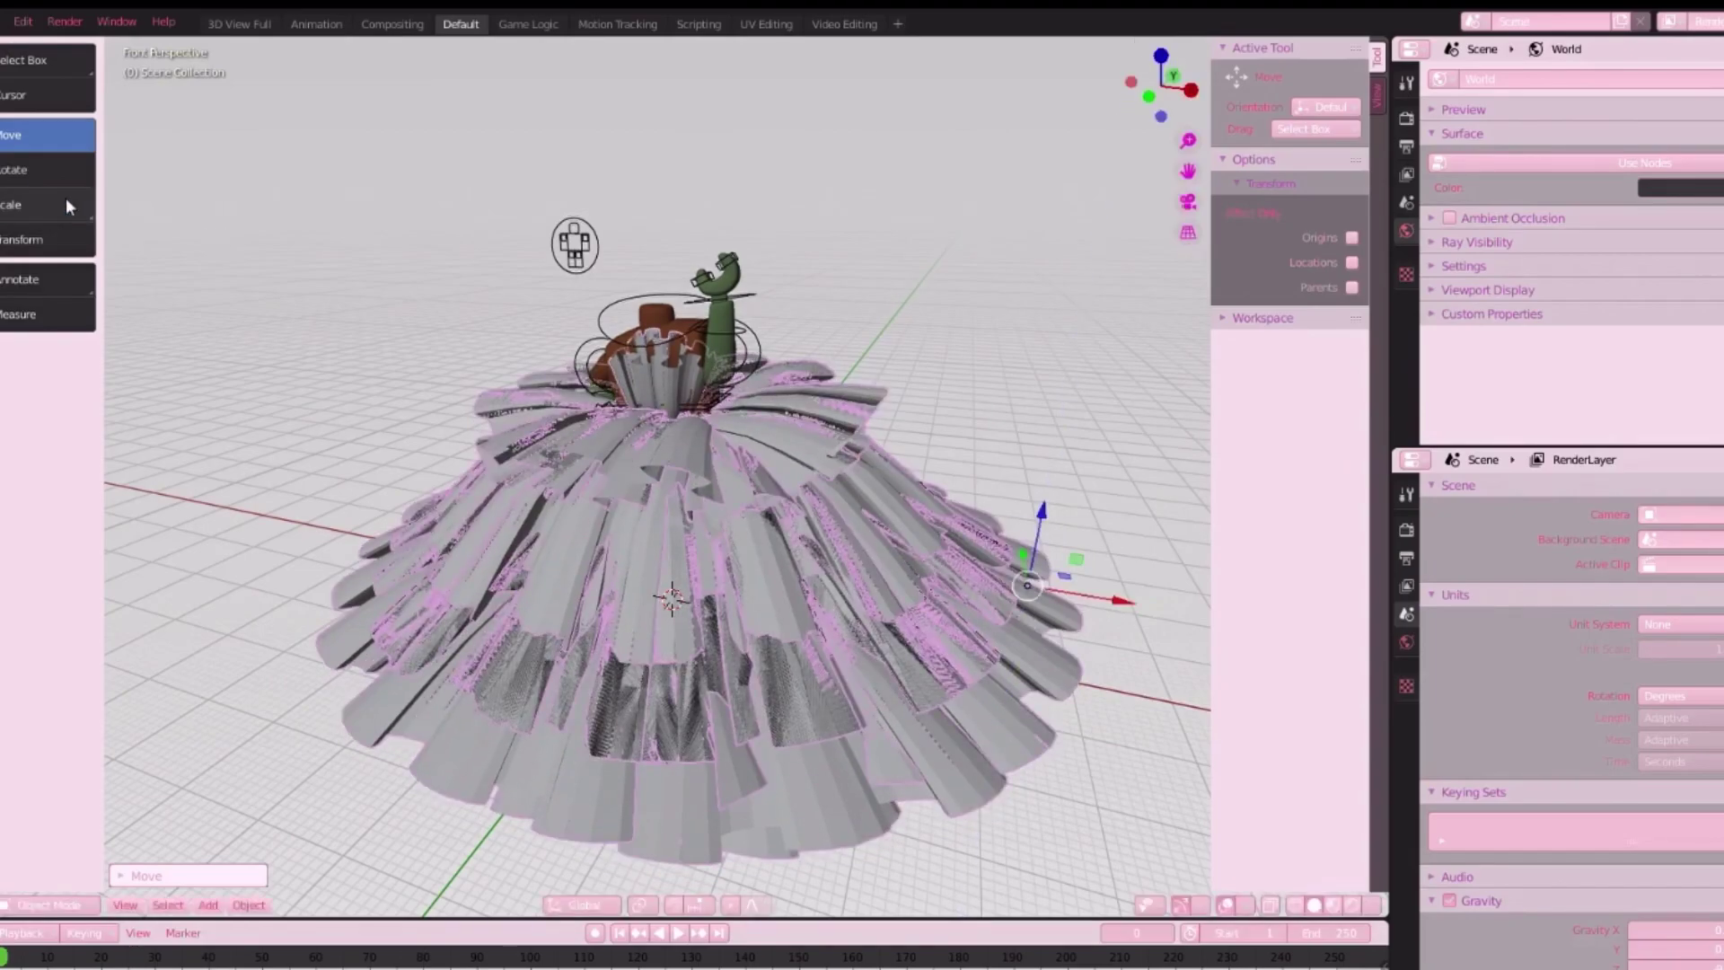
- Shift the enlarged gown along its axes to center the bodice on the rig's waist
drag(1114, 608, 838, 524)
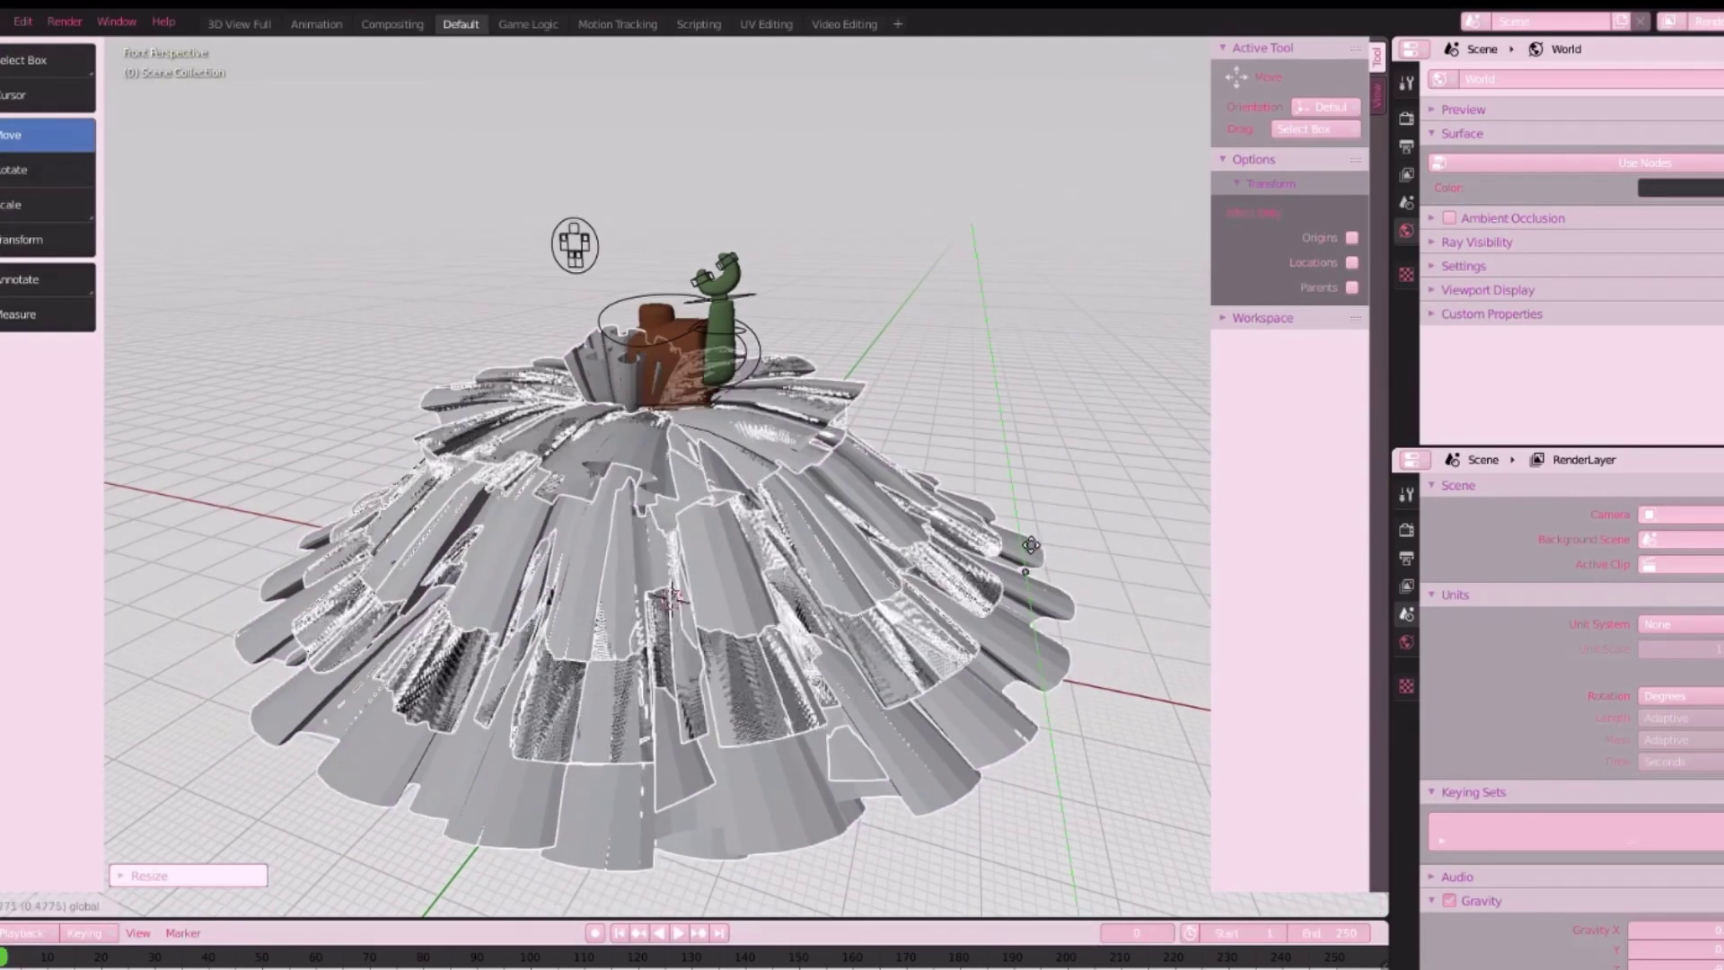
drag(1114, 600, 1166, 604)
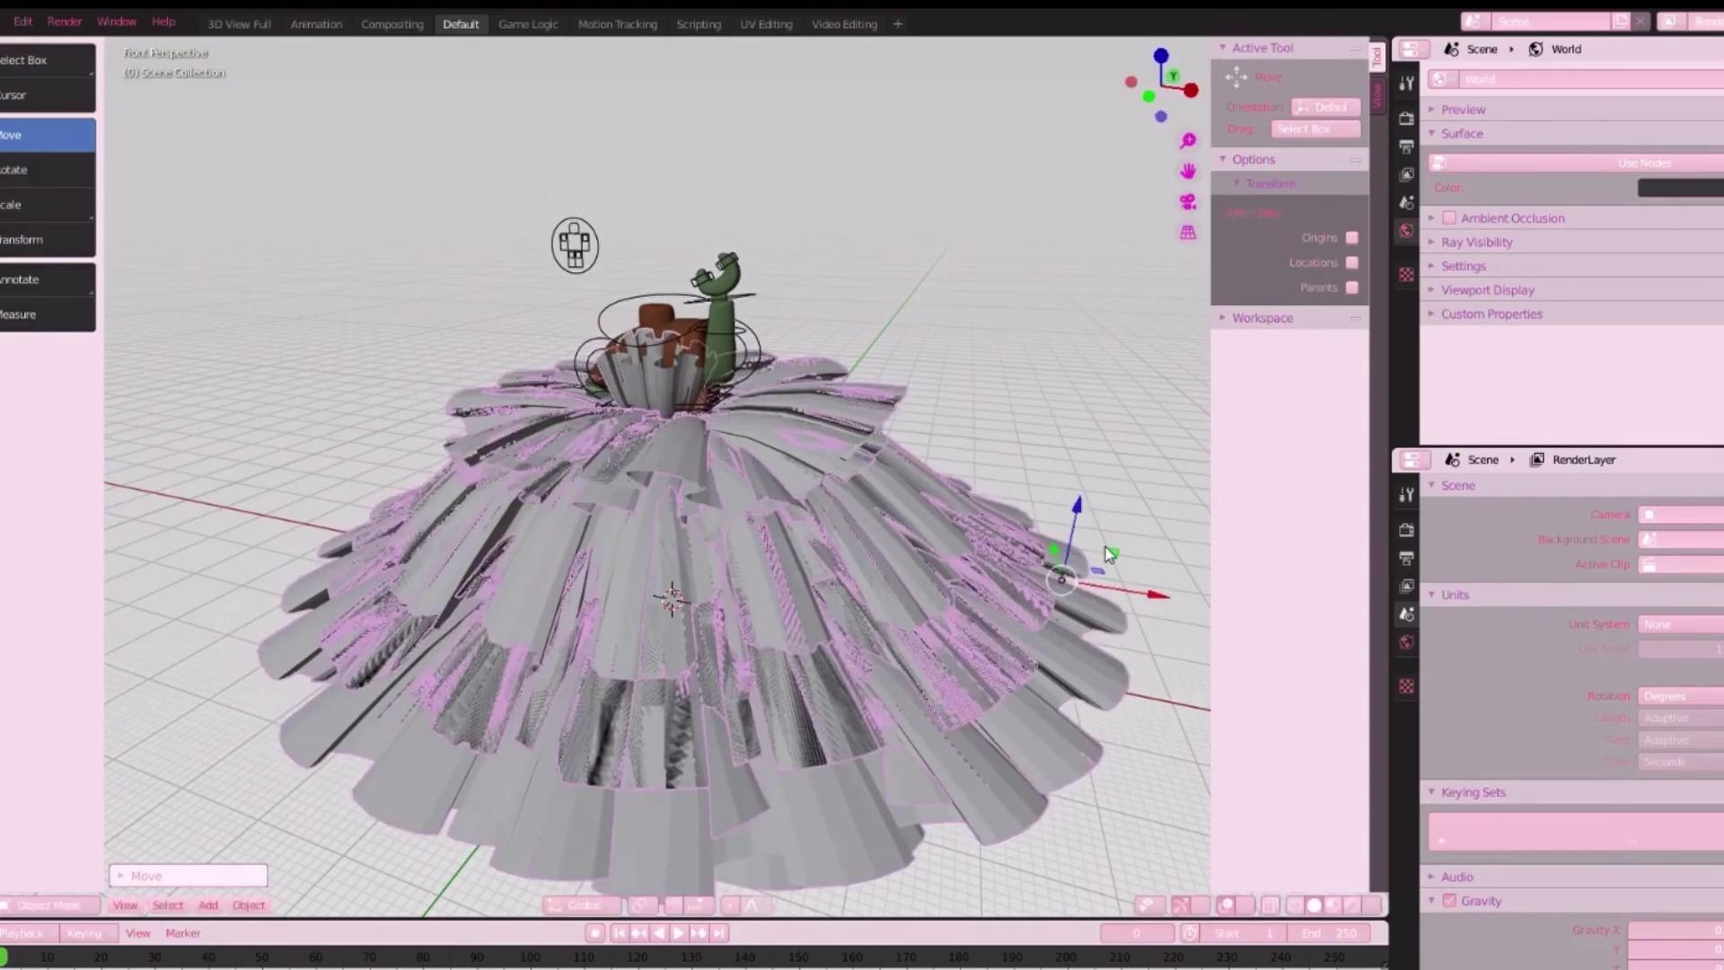
drag(1063, 552, 1145, 605)
click(56, 204)
click(38, 148)
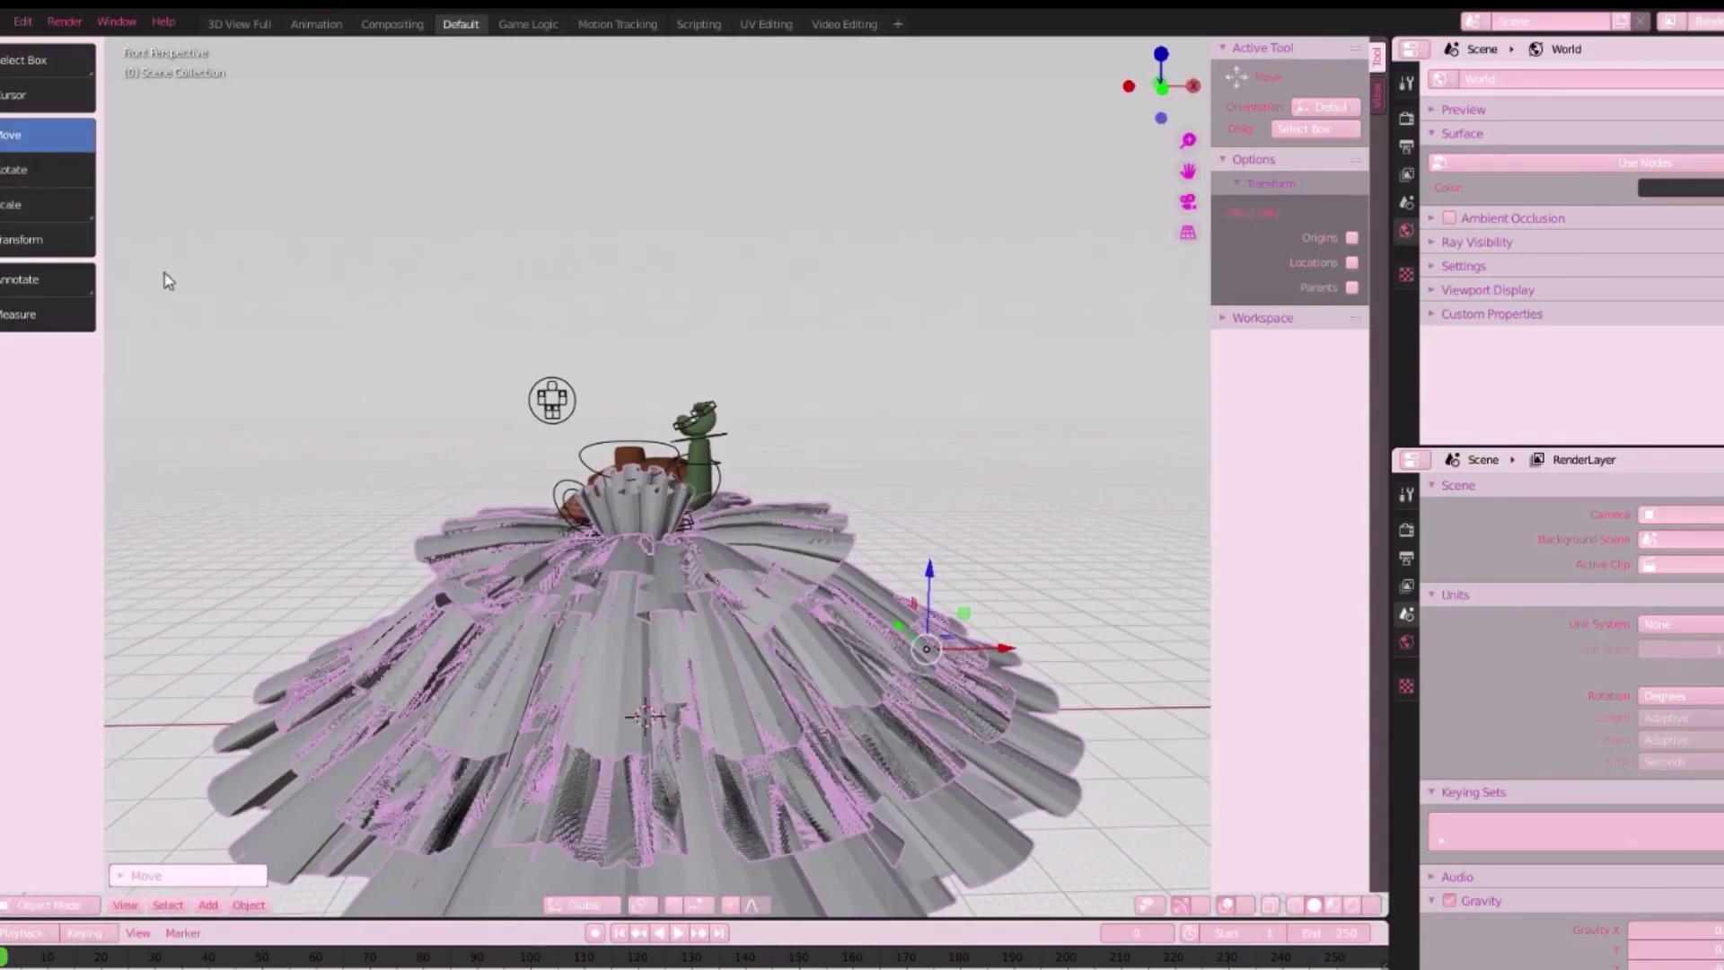
- Rotate the gown slightly and move it so the tilted bodice lines up with the rig's torso
click(43, 172)
drag(947, 579, 935, 524)
click(30, 131)
drag(1015, 622, 1041, 622)
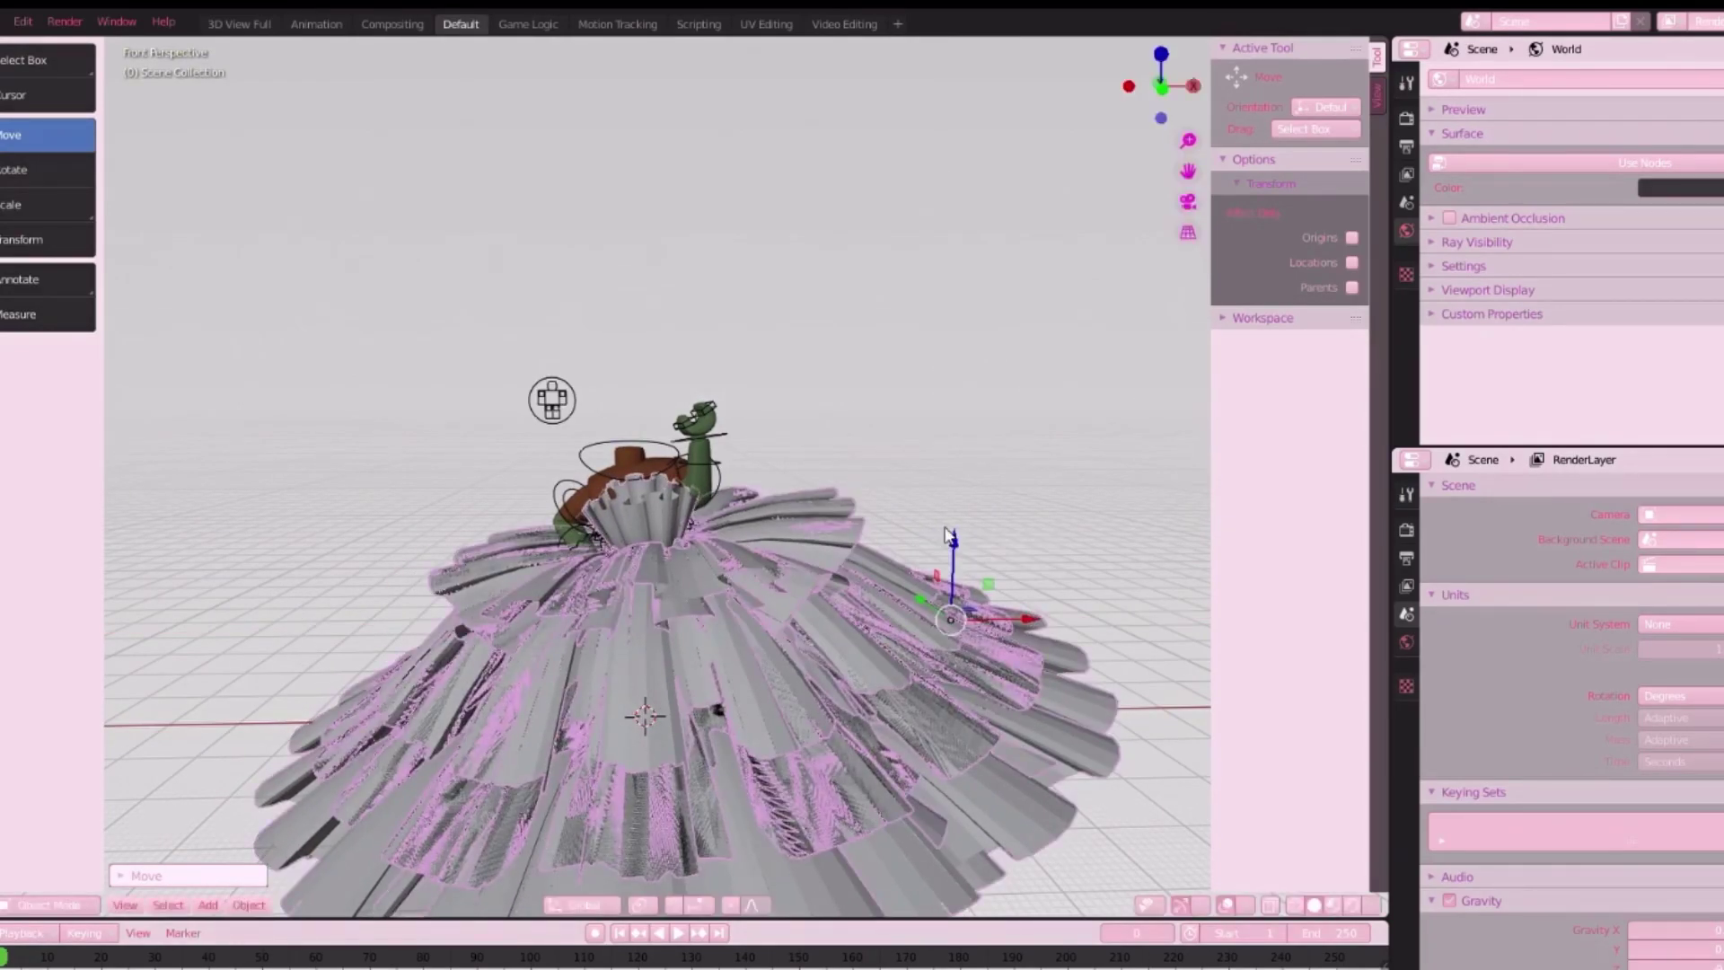
drag(1022, 608, 1017, 607)
click(1094, 510)
- Rotate the rig's lowered upper arm freely so its hand rests on top of the skirt
middle_drag(870, 627, 853, 639)
key(w)
click(670, 477)
click(613, 372)
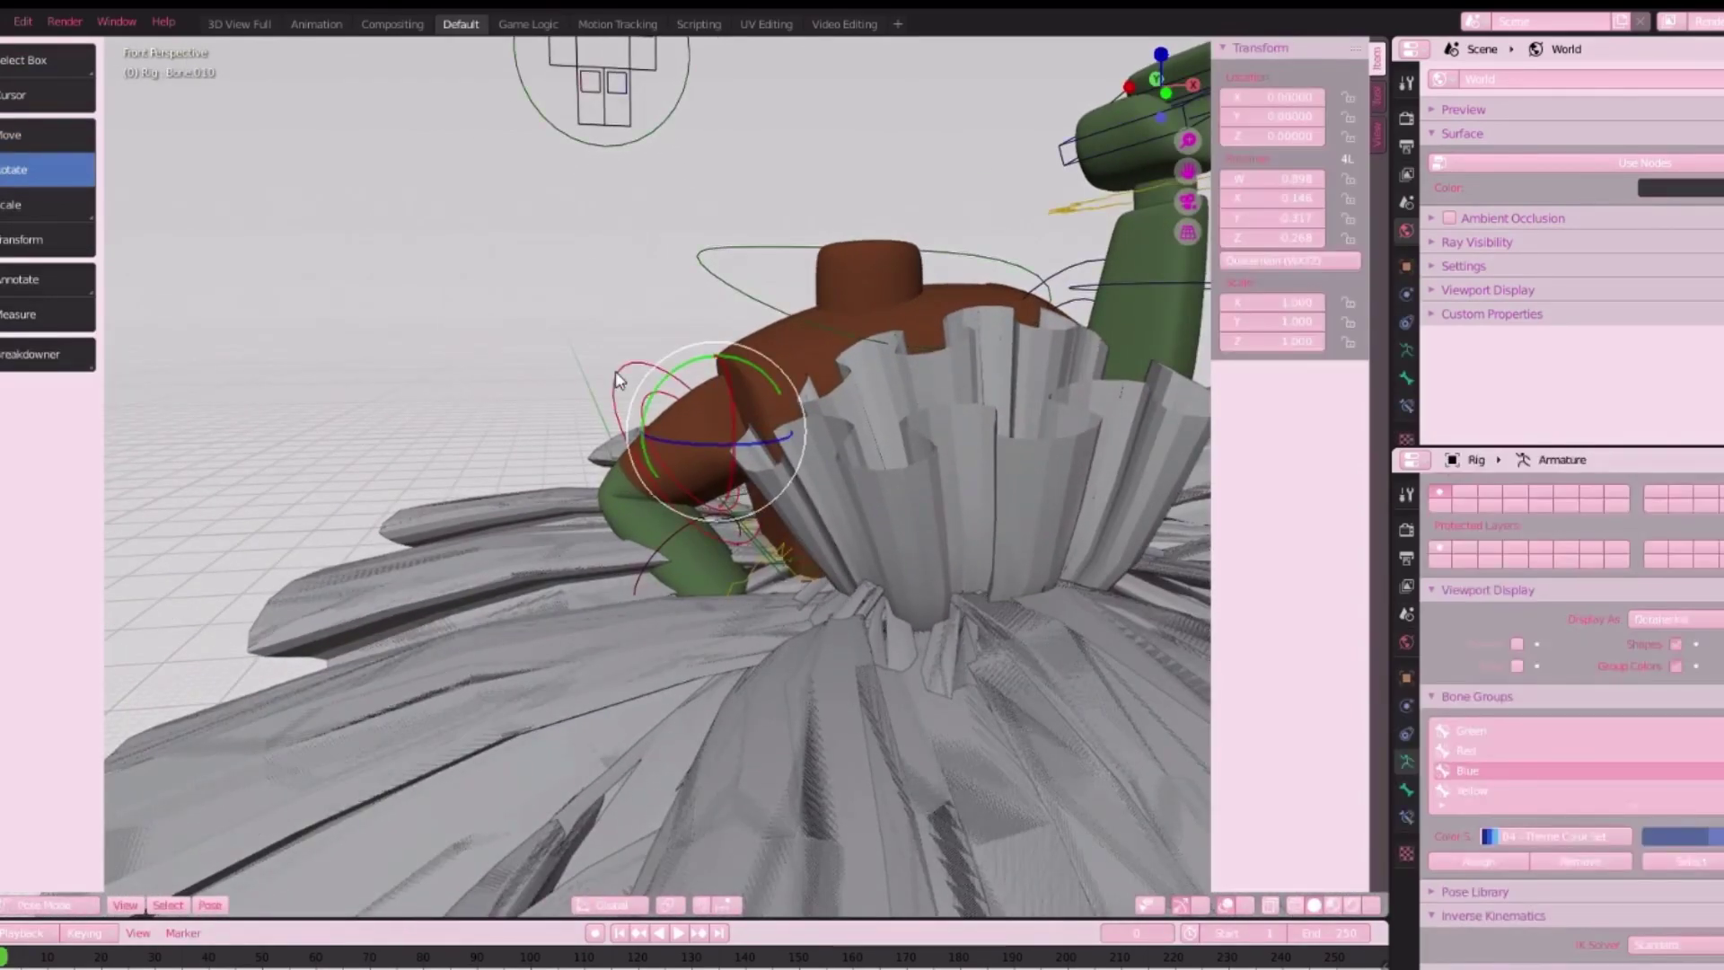
key(r)
key(r)
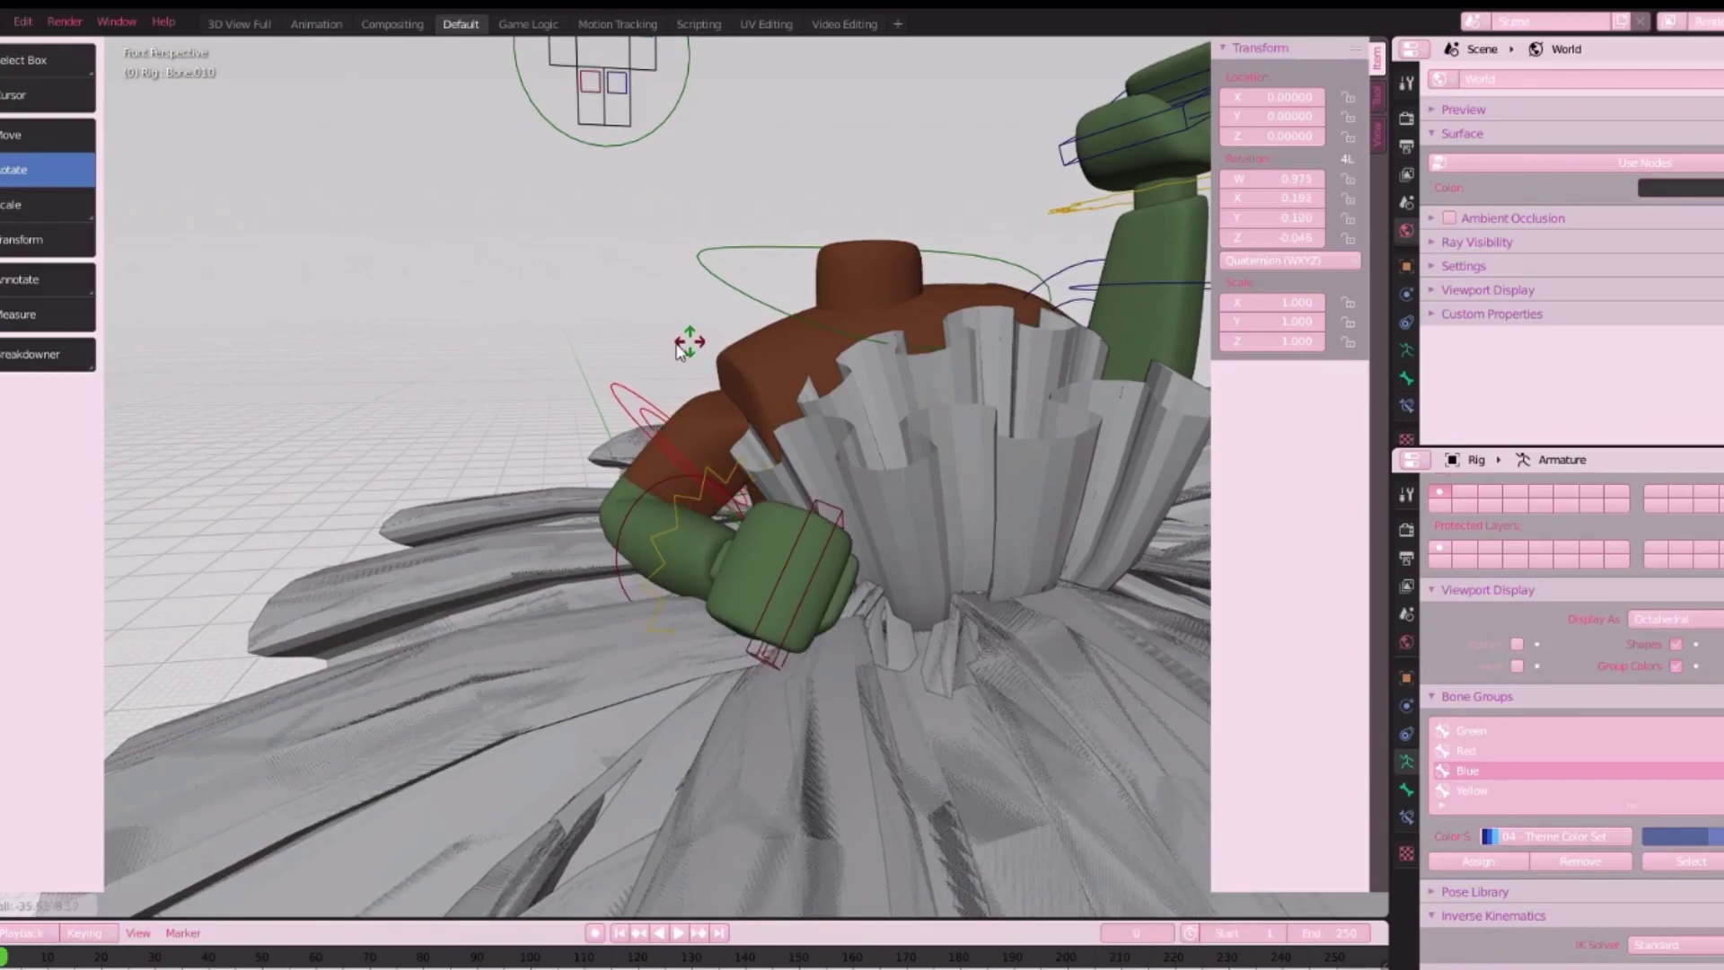
click(692, 346)
- Select a skirt layer and set its material's base color to a light green
scroll(691, 346, down, 6)
key(s)
click(668, 477)
click(703, 654)
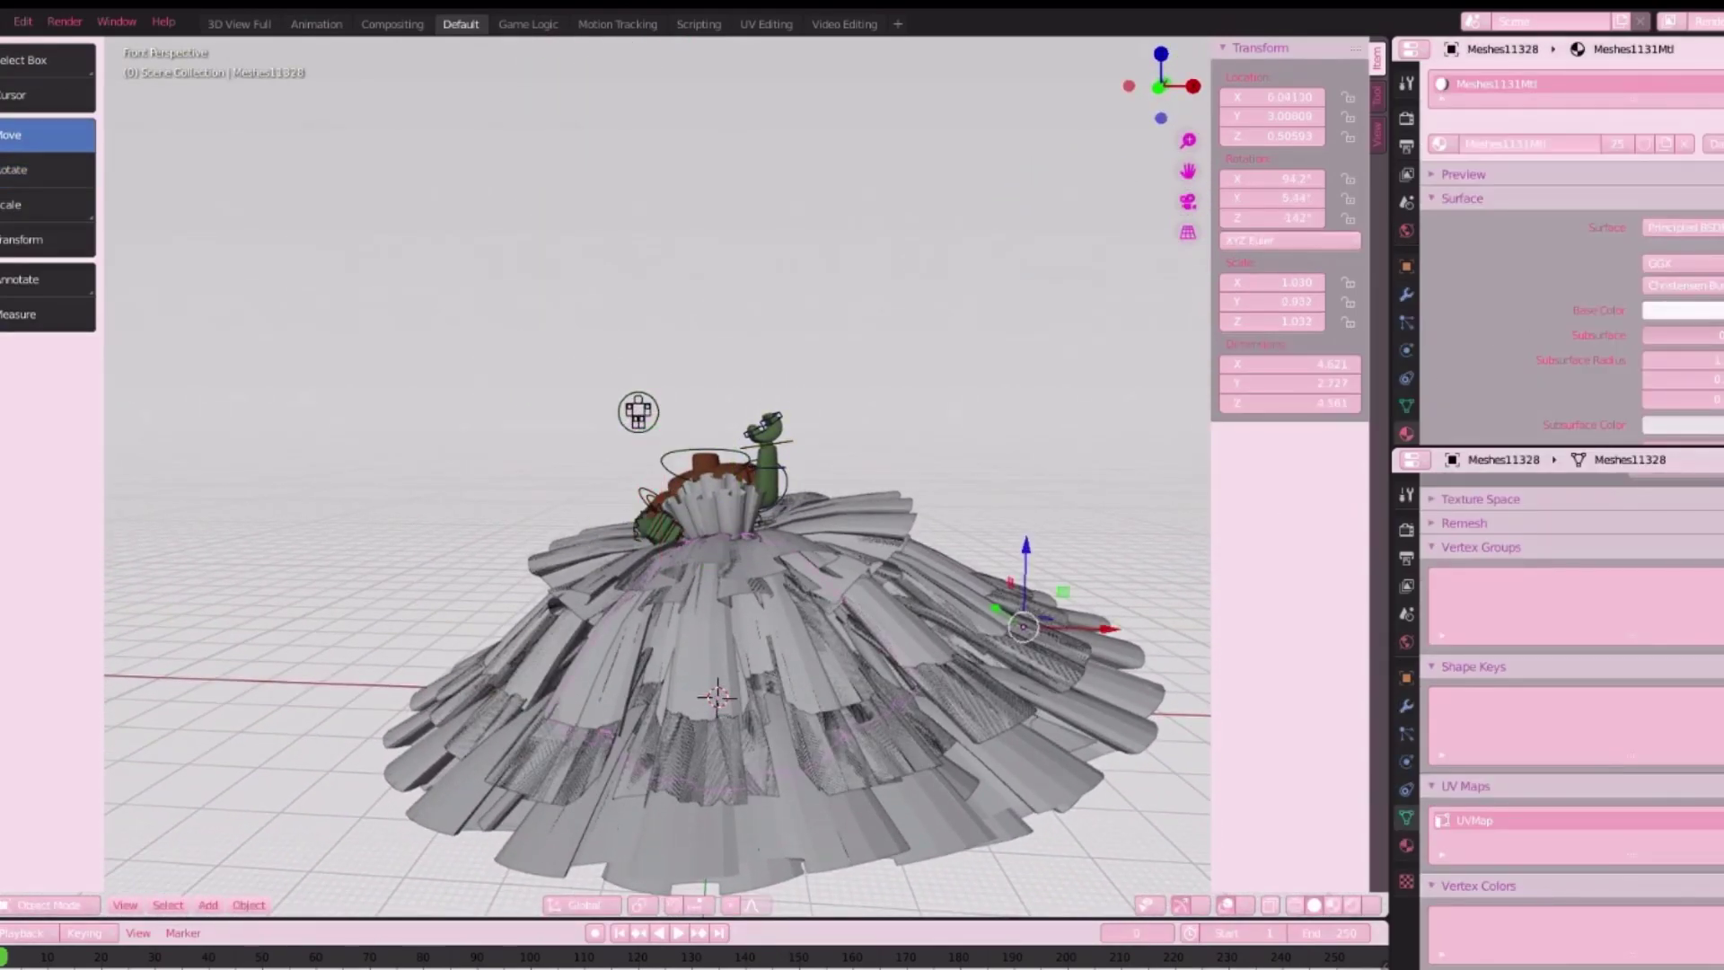
click(1705, 311)
drag(1719, 404, 1700, 402)
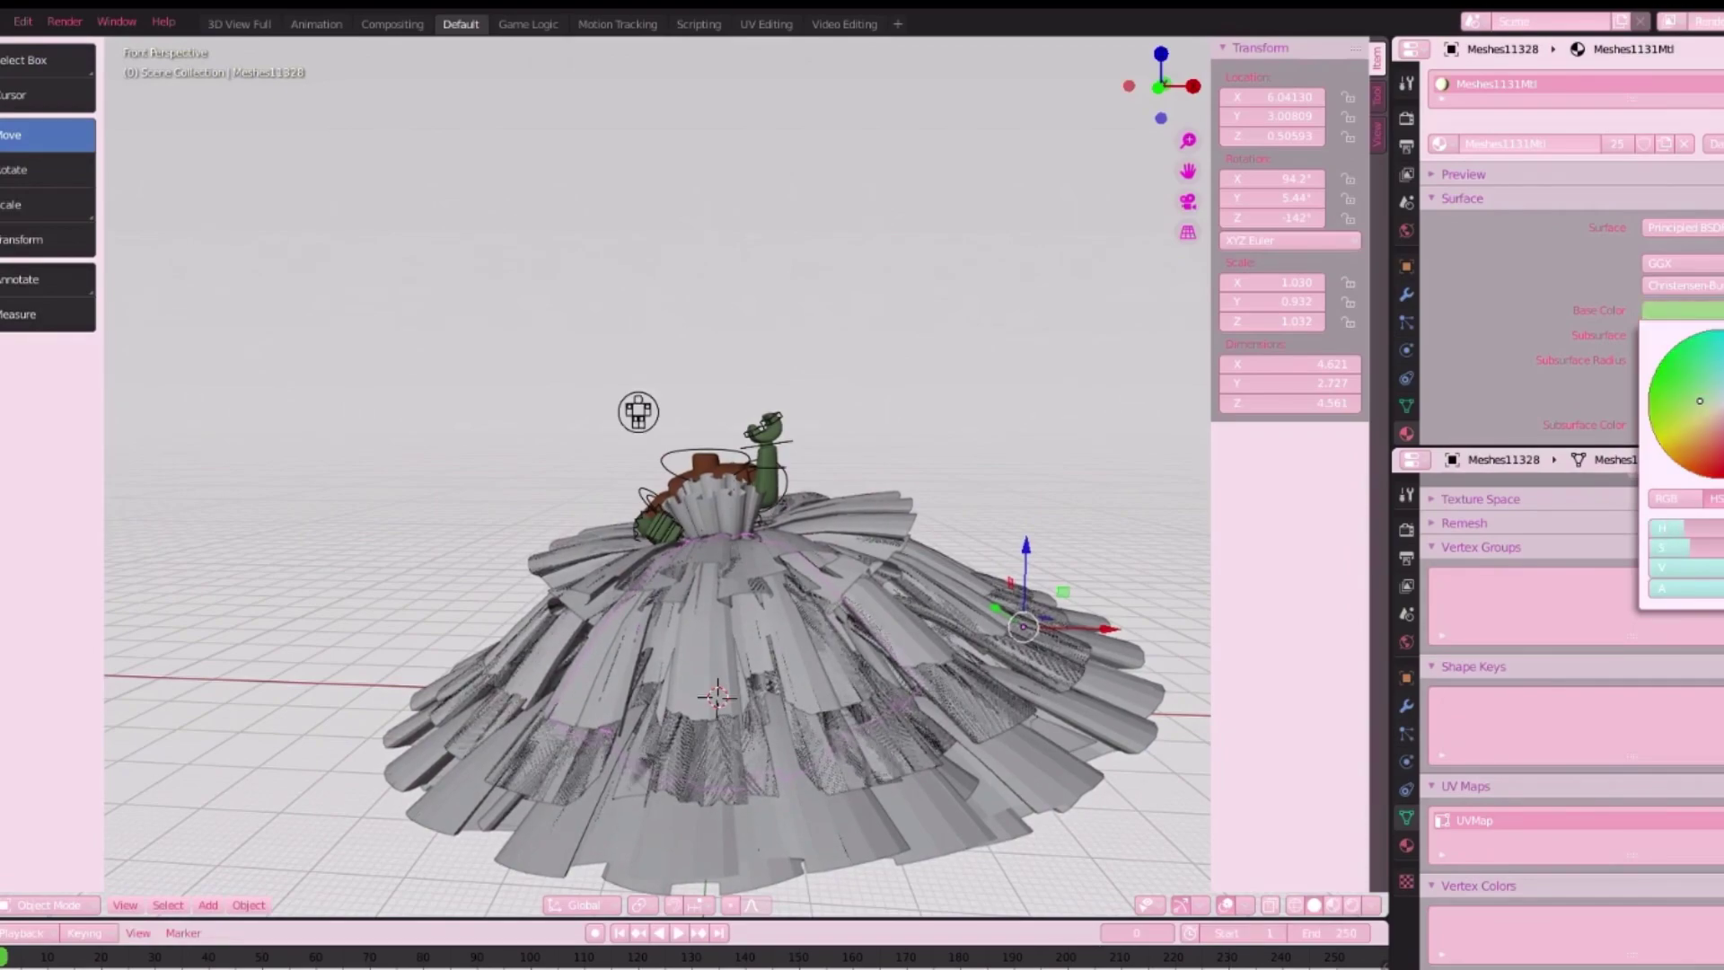
click(1070, 857)
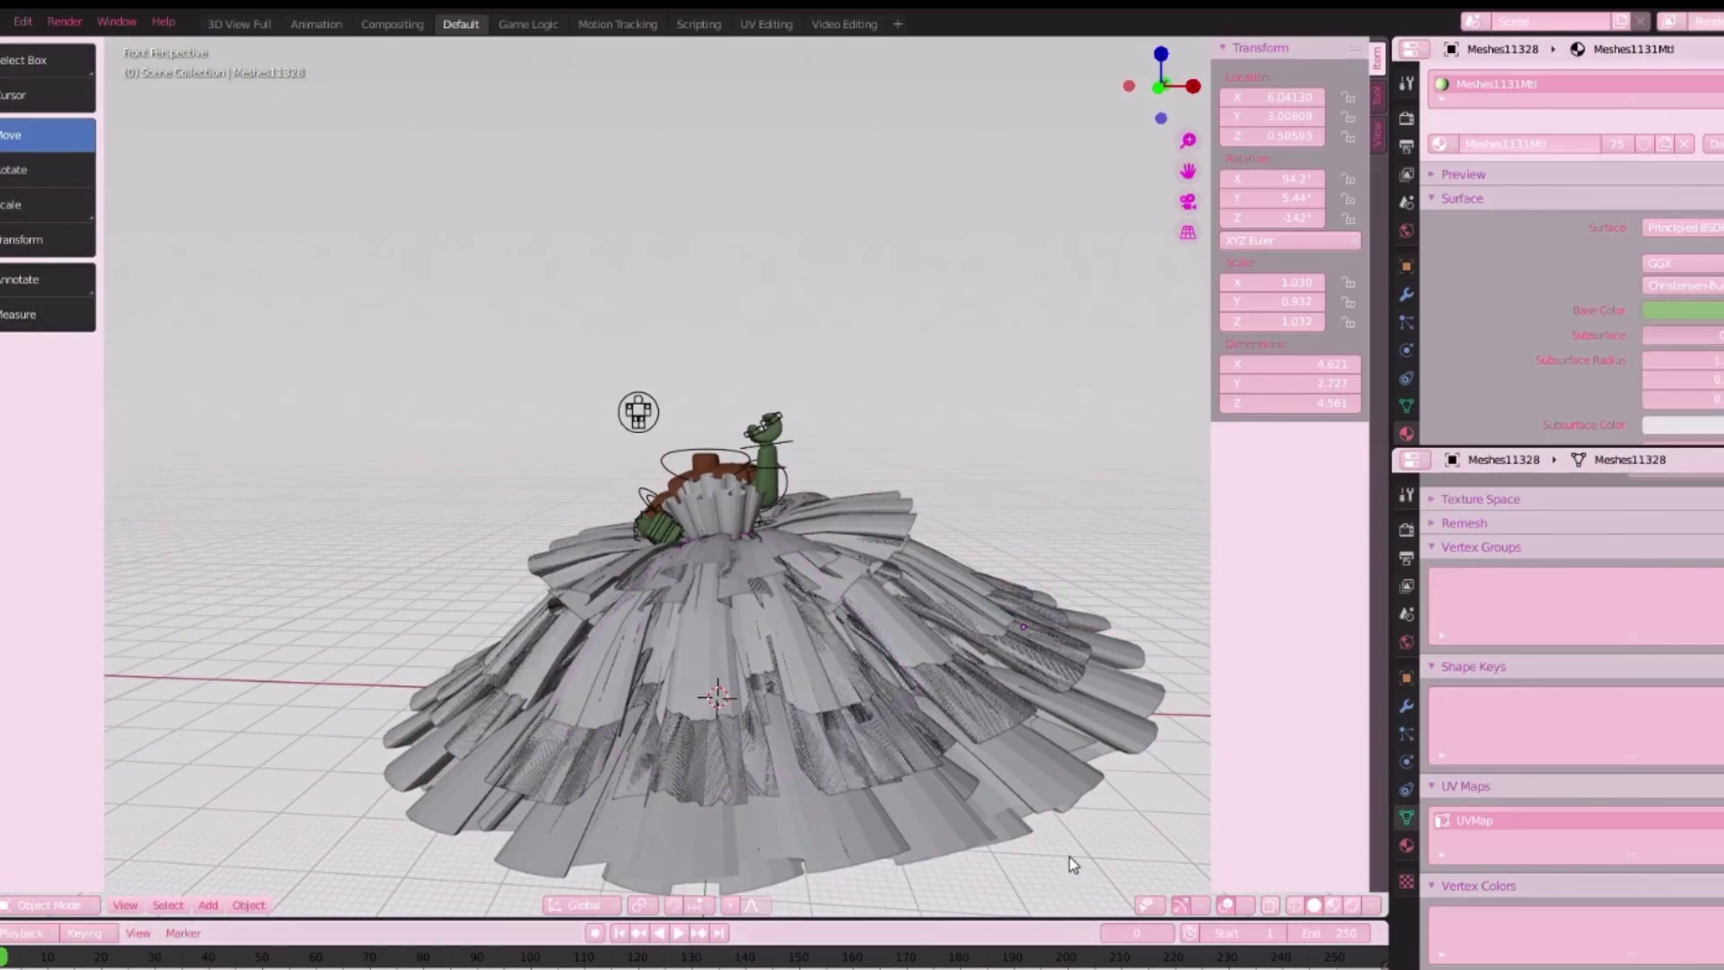
- Import the long-haired avatar and place it beside the gown, turned to face forward
click(5, 22)
click(1191, 838)
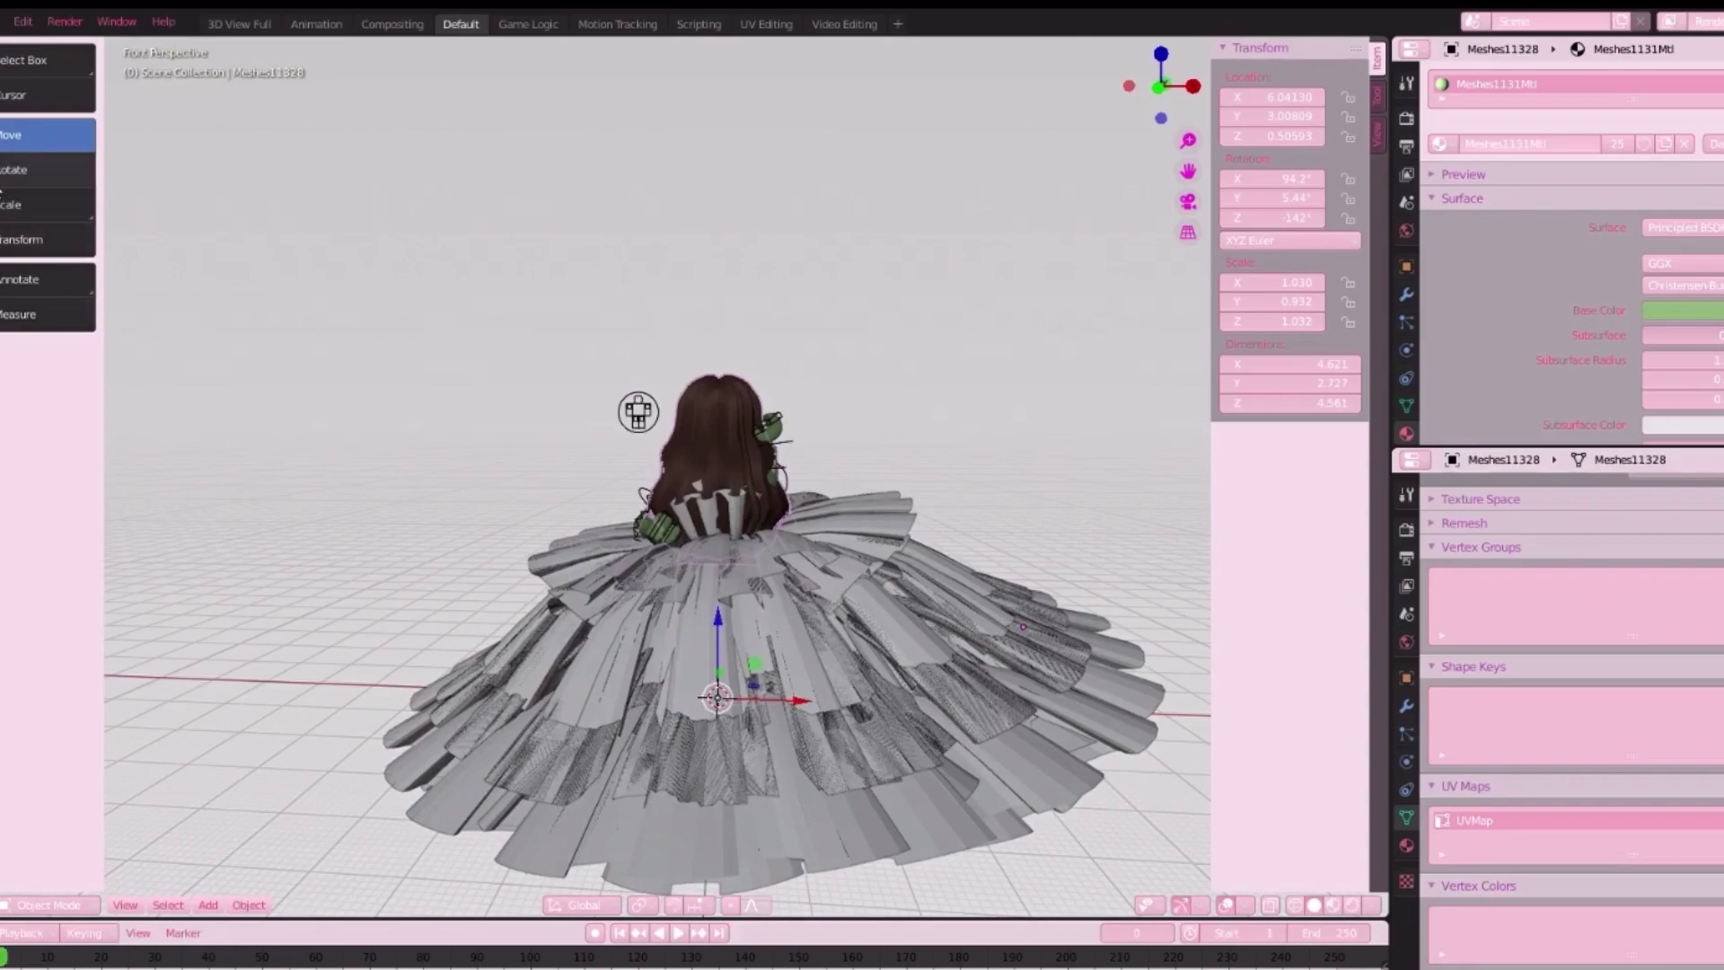
click(47, 170)
drag(668, 723, 368, 700)
key(shift+space)
key(g)
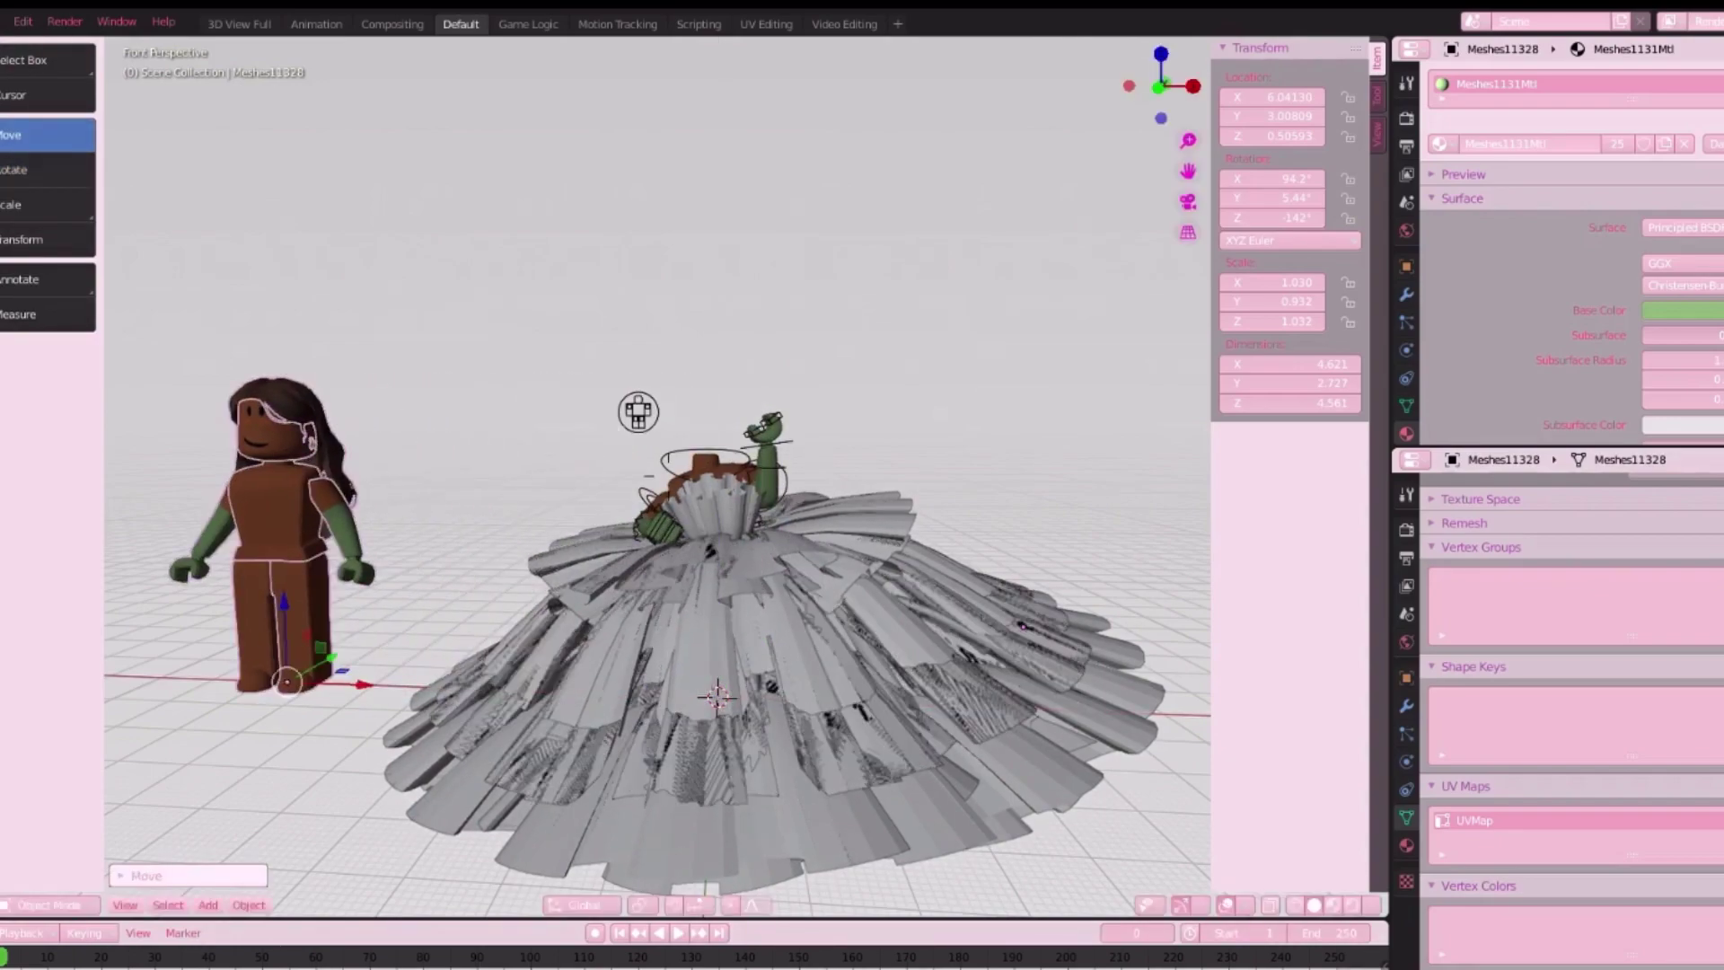
key(KP_Decimal)
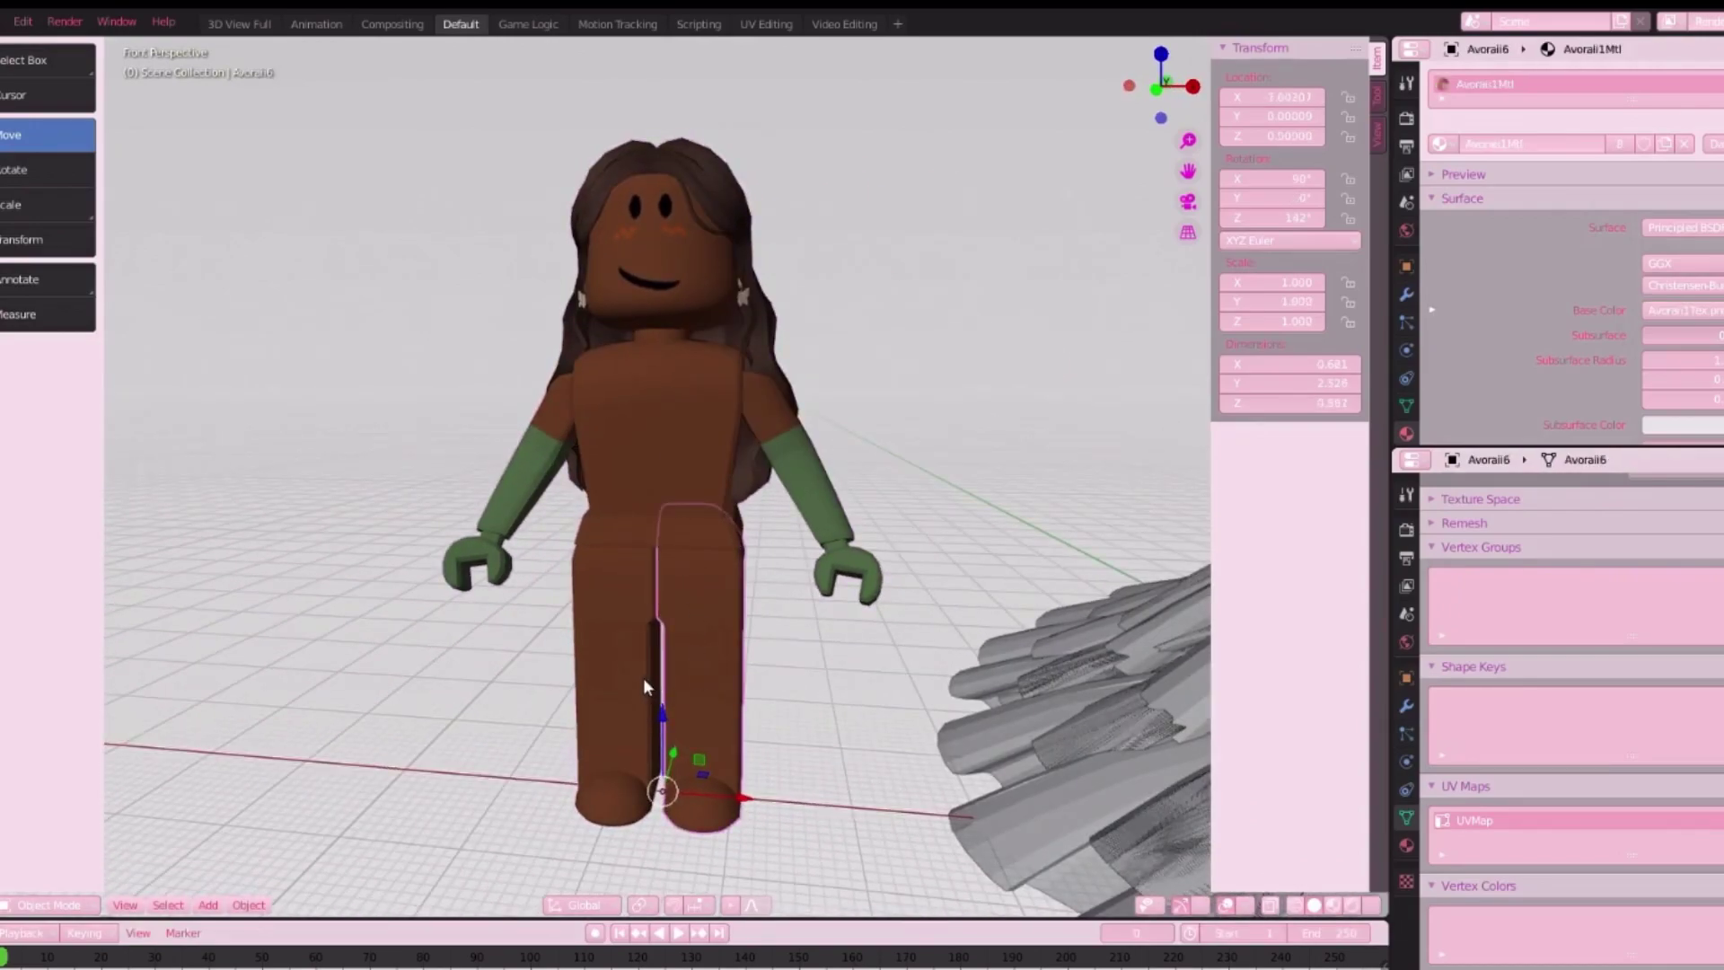
- Hide the imported avatar's legs, torso and arms so only its head, hair and head accessories remain
key(h)
click(800, 508)
key(h)
click(488, 505)
key(h)
- Select the remaining head and hair together and tilt them slightly about the Y axis
drag(401, 170, 827, 512)
scroll(668, 476, down, 4)
shift+scroll(669, 476, right, 6)
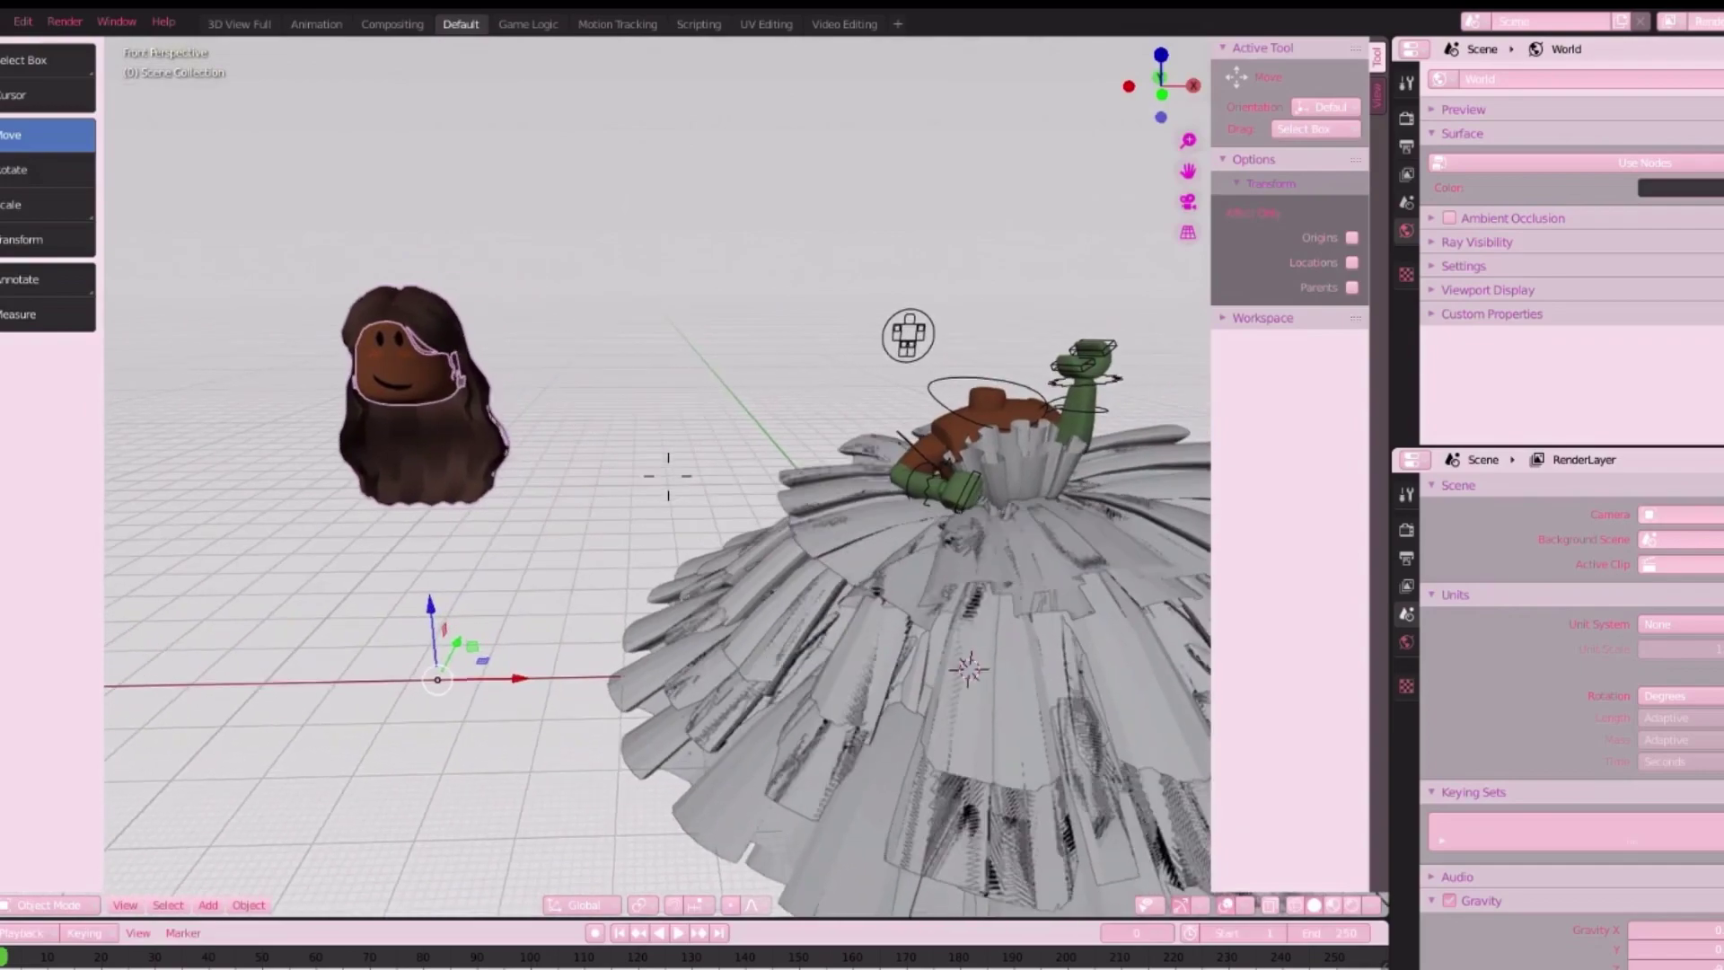
scroll(668, 476, down, 2)
click(36, 170)
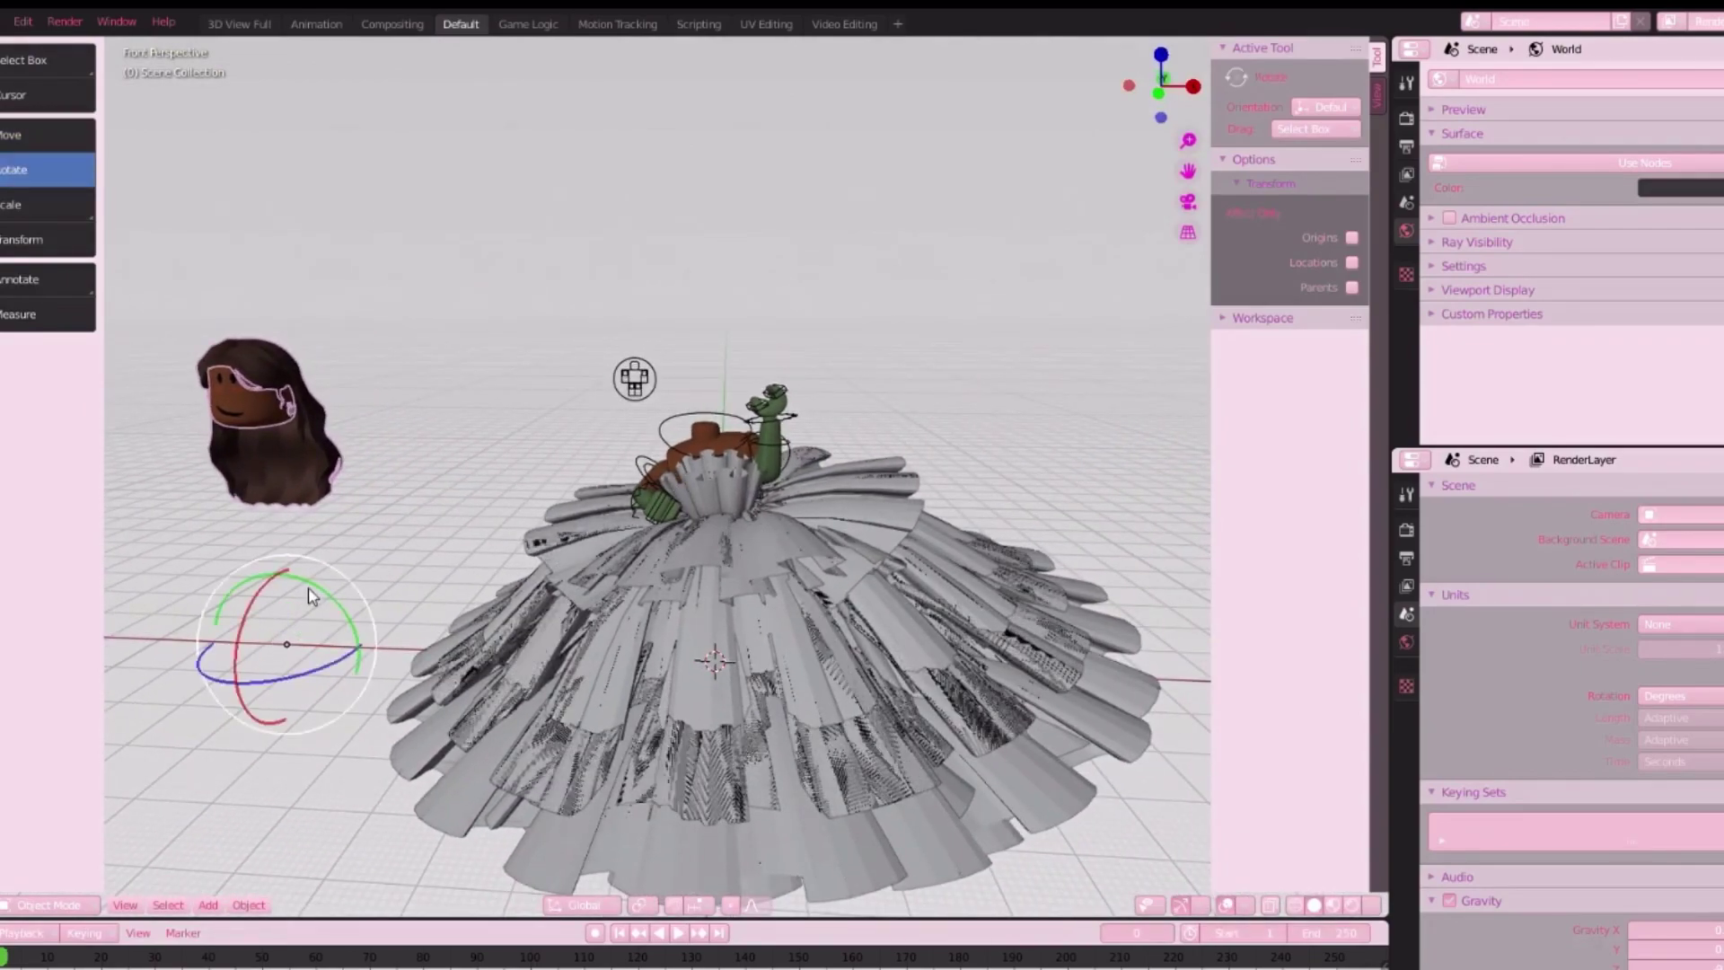
drag(310, 579, 301, 583)
- Move the selected head and hair onto the neck of the rig wearing the gown
click(41, 134)
drag(373, 647, 829, 665)
scroll(657, 476, up, 5)
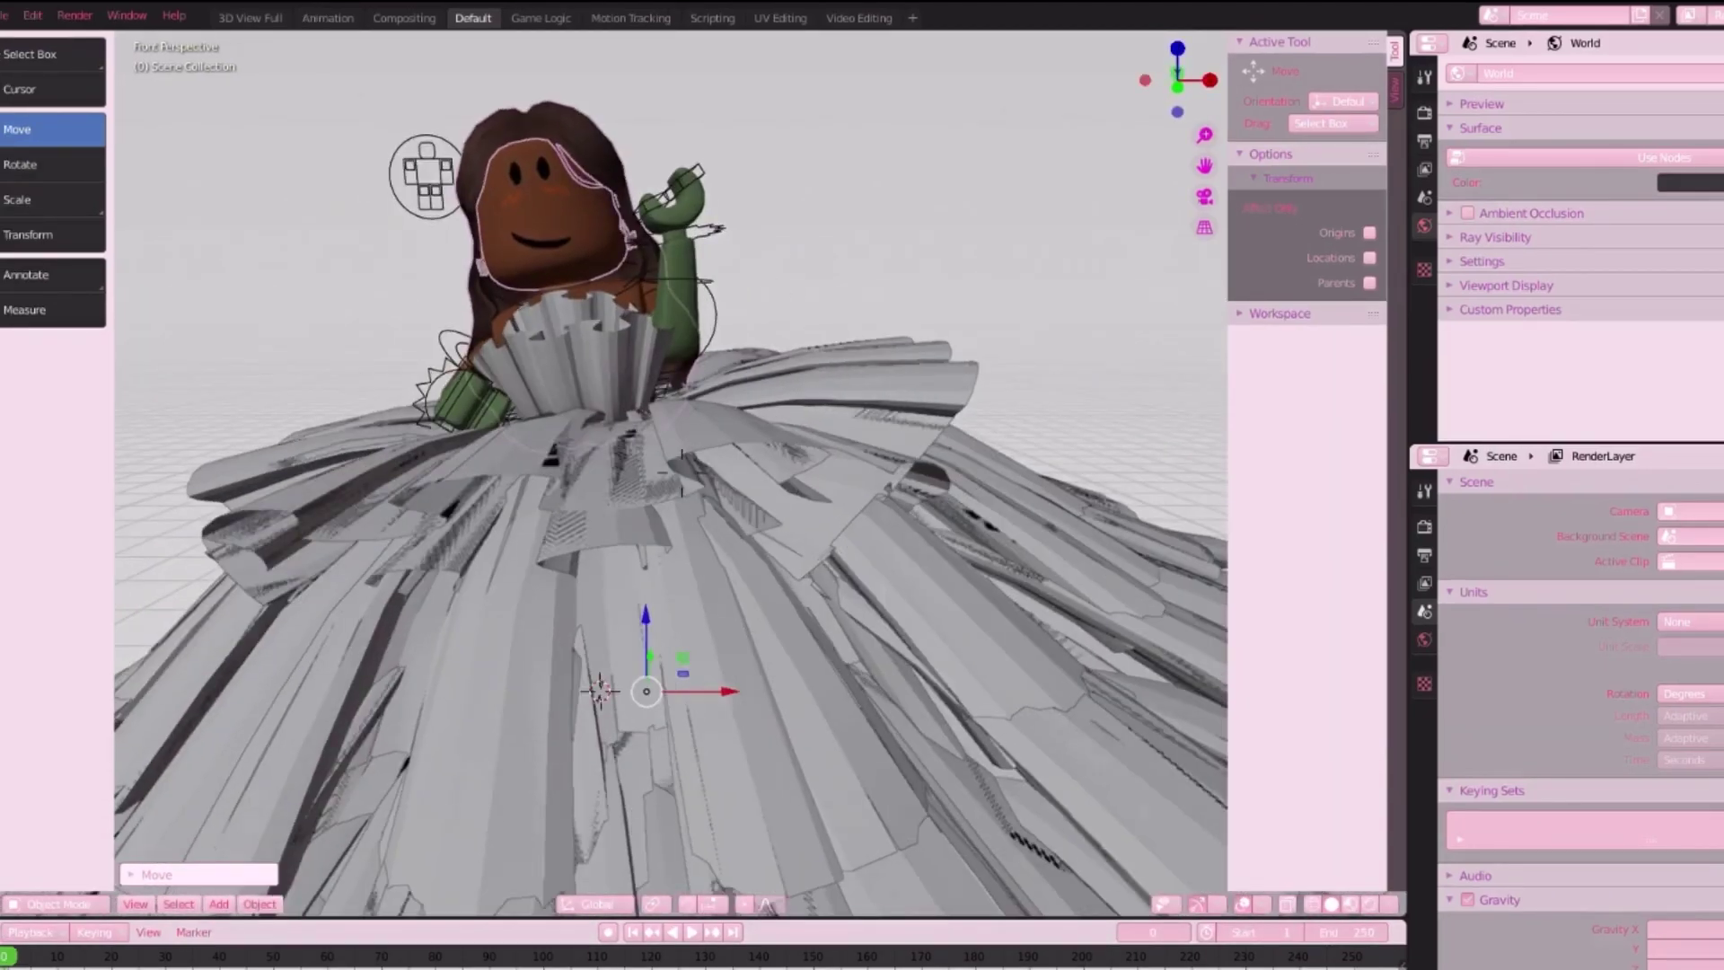
middle_drag(682, 473, 726, 648)
drag(736, 699, 704, 687)
scroll(704, 687, down, 6)
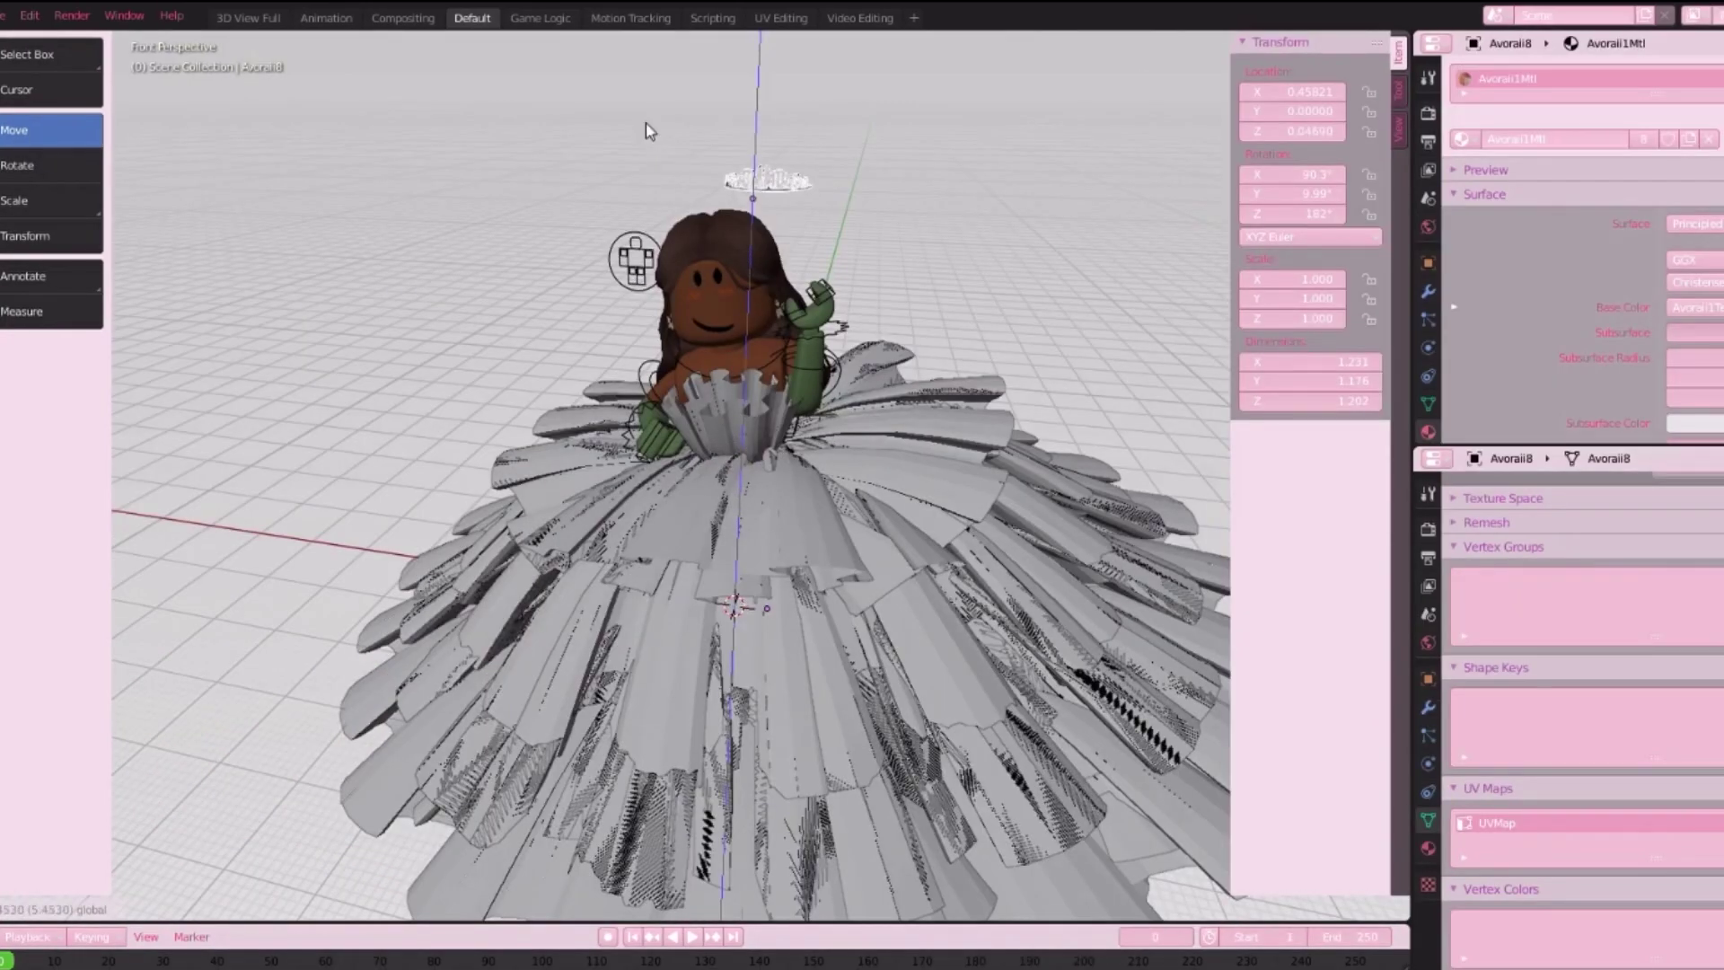
- Move the tiara so it floats just above the top of the avatar's hair
drag(647, 131, 647, 131)
middle_drag(678, 548, 732, 620)
scroll(683, 474, up, 3)
scroll(732, 620, down, 2)
drag(941, 364, 798, 634)
middle_drag(710, 606, 682, 476)
scroll(682, 476, up, 2)
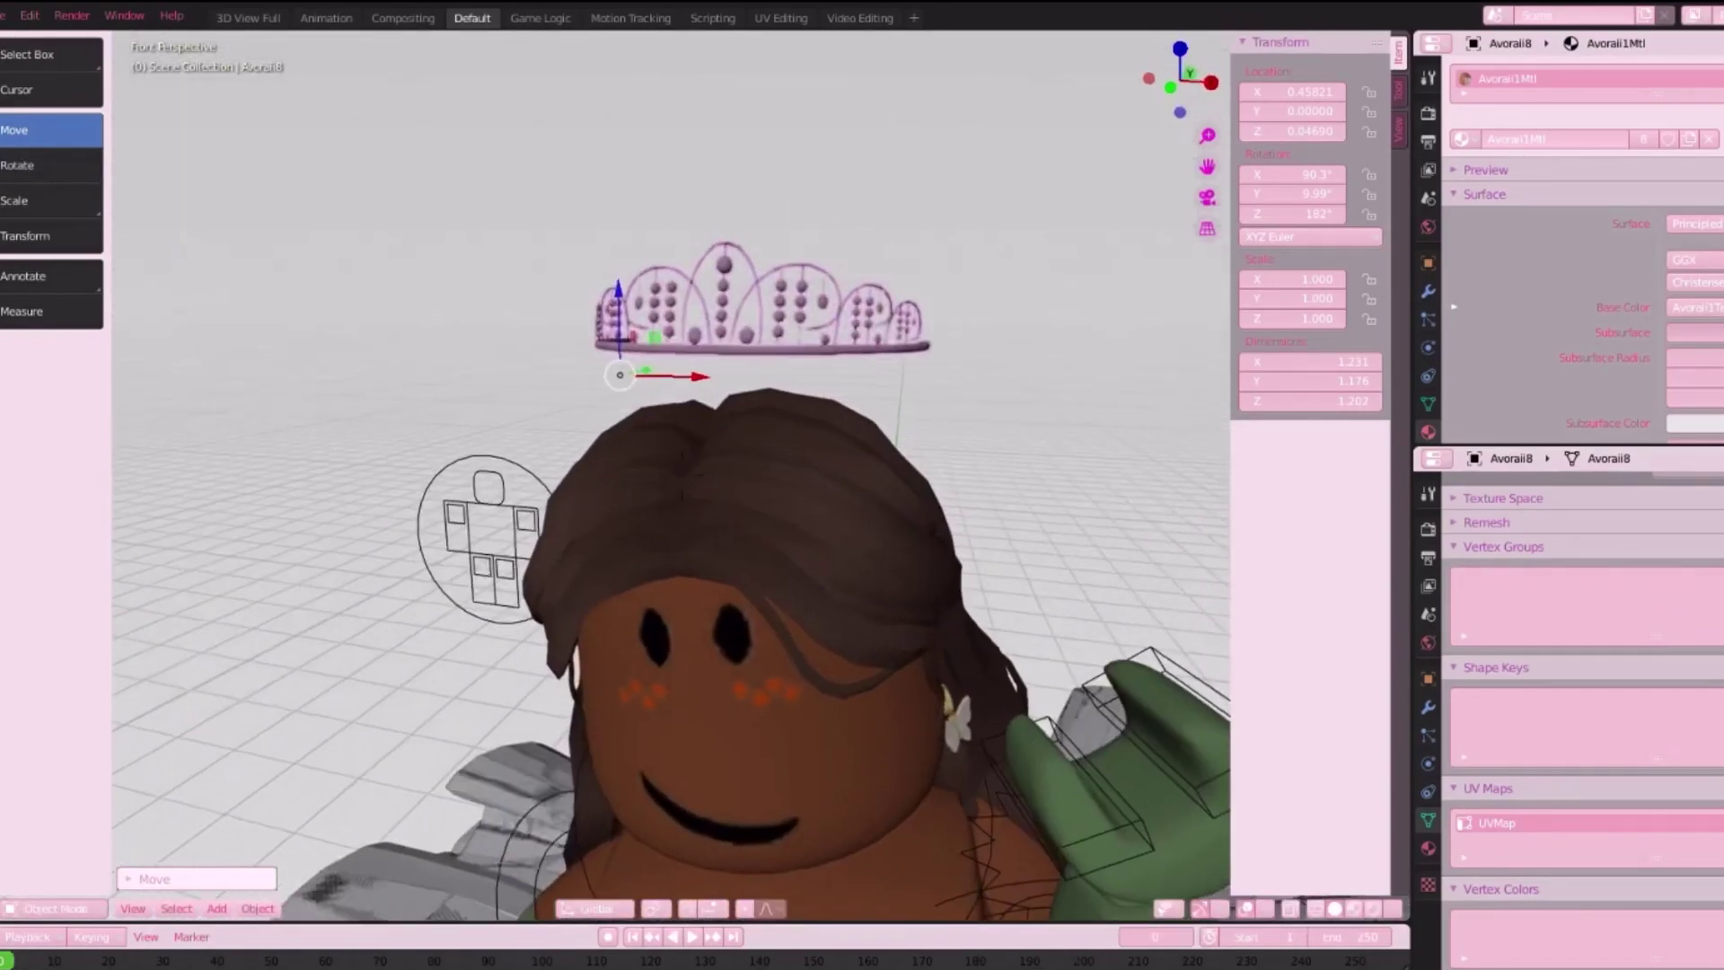
- Tilt the tiara to match the angle of the head and bring it down onto the hair
scroll(669, 476, down, 3)
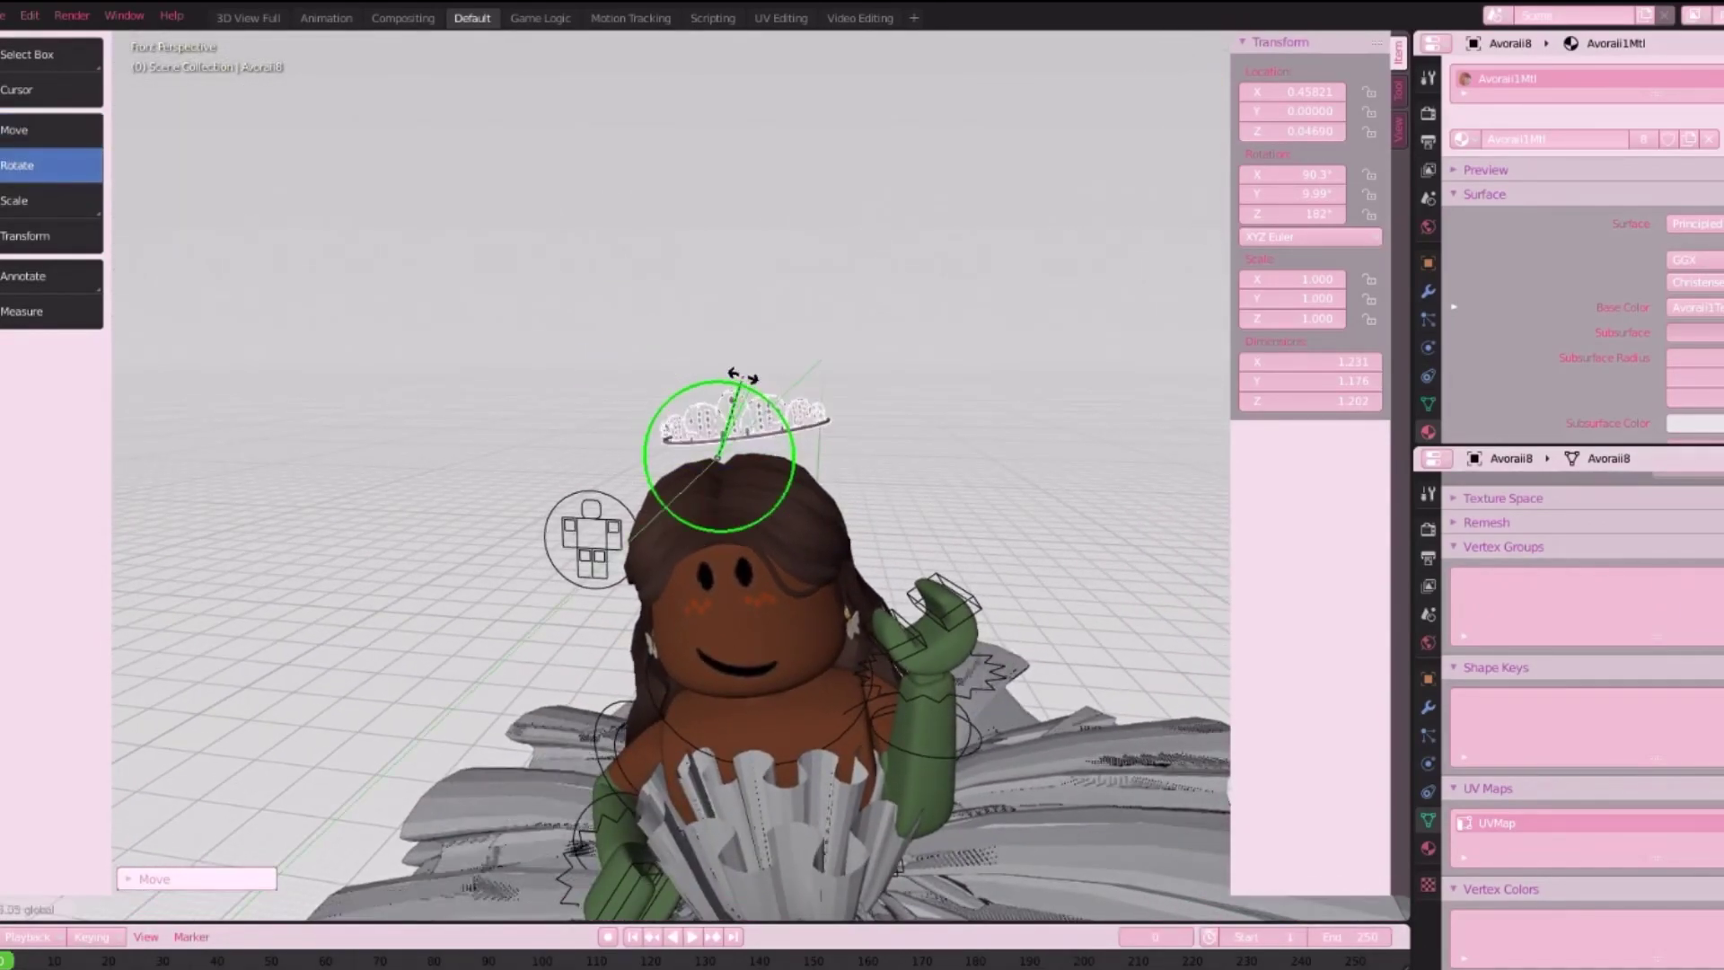
click(729, 467)
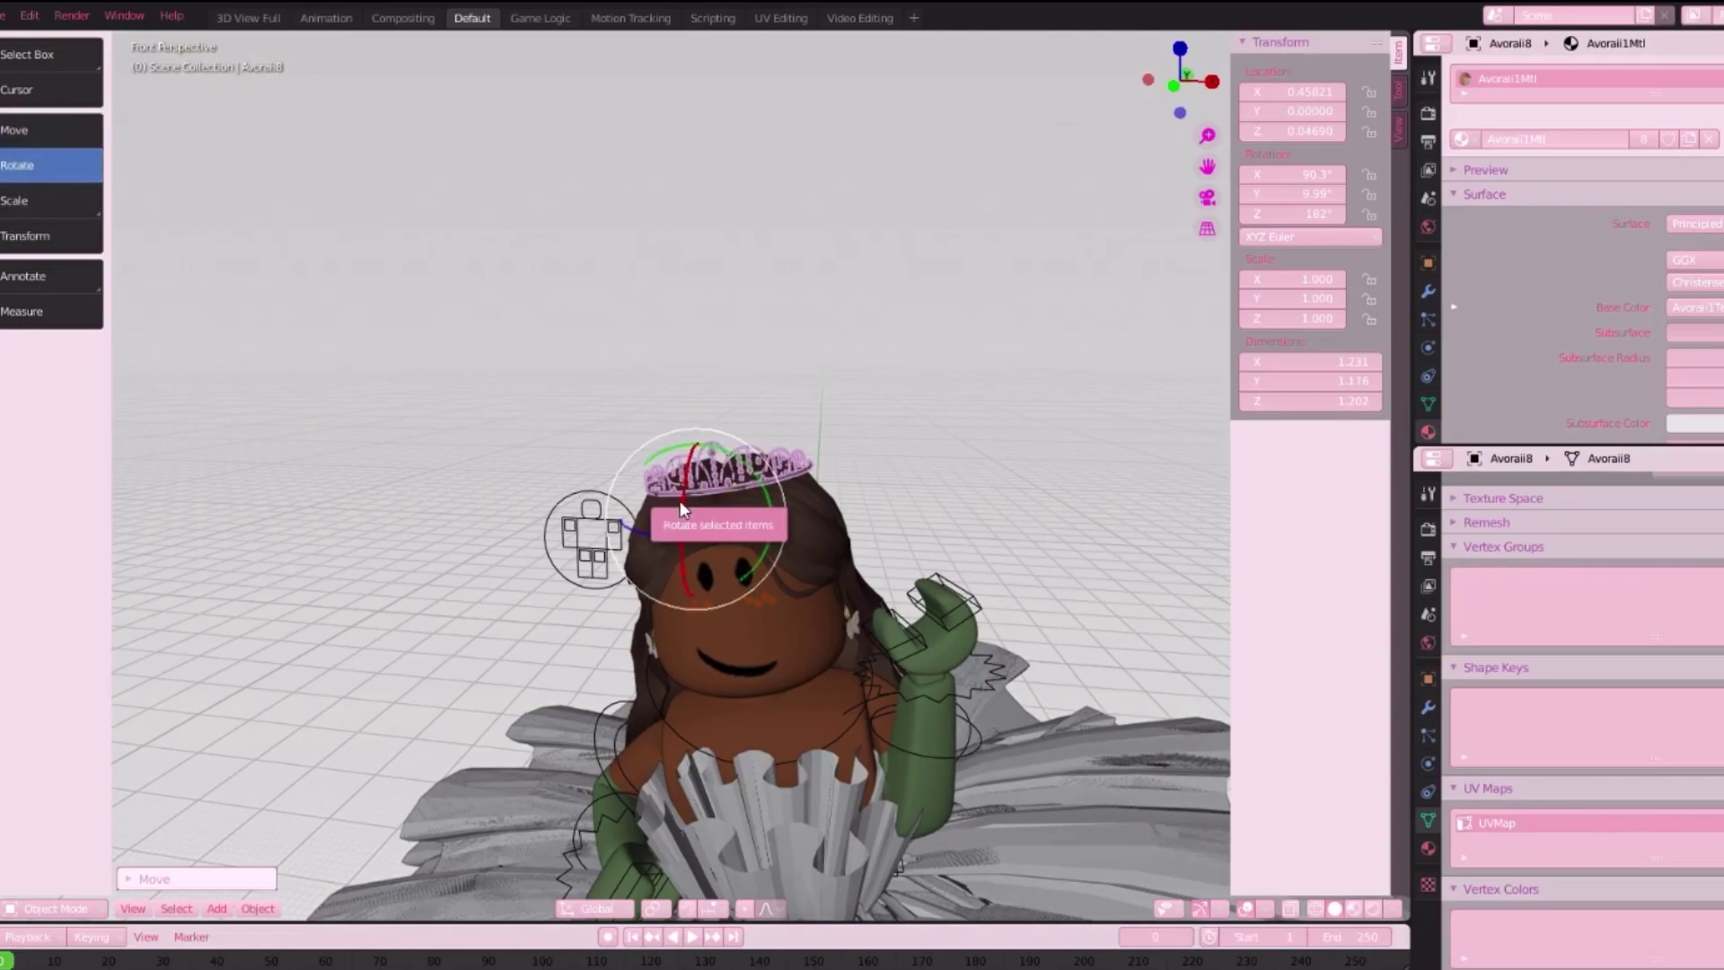
click(103, 135)
drag(697, 422, 703, 409)
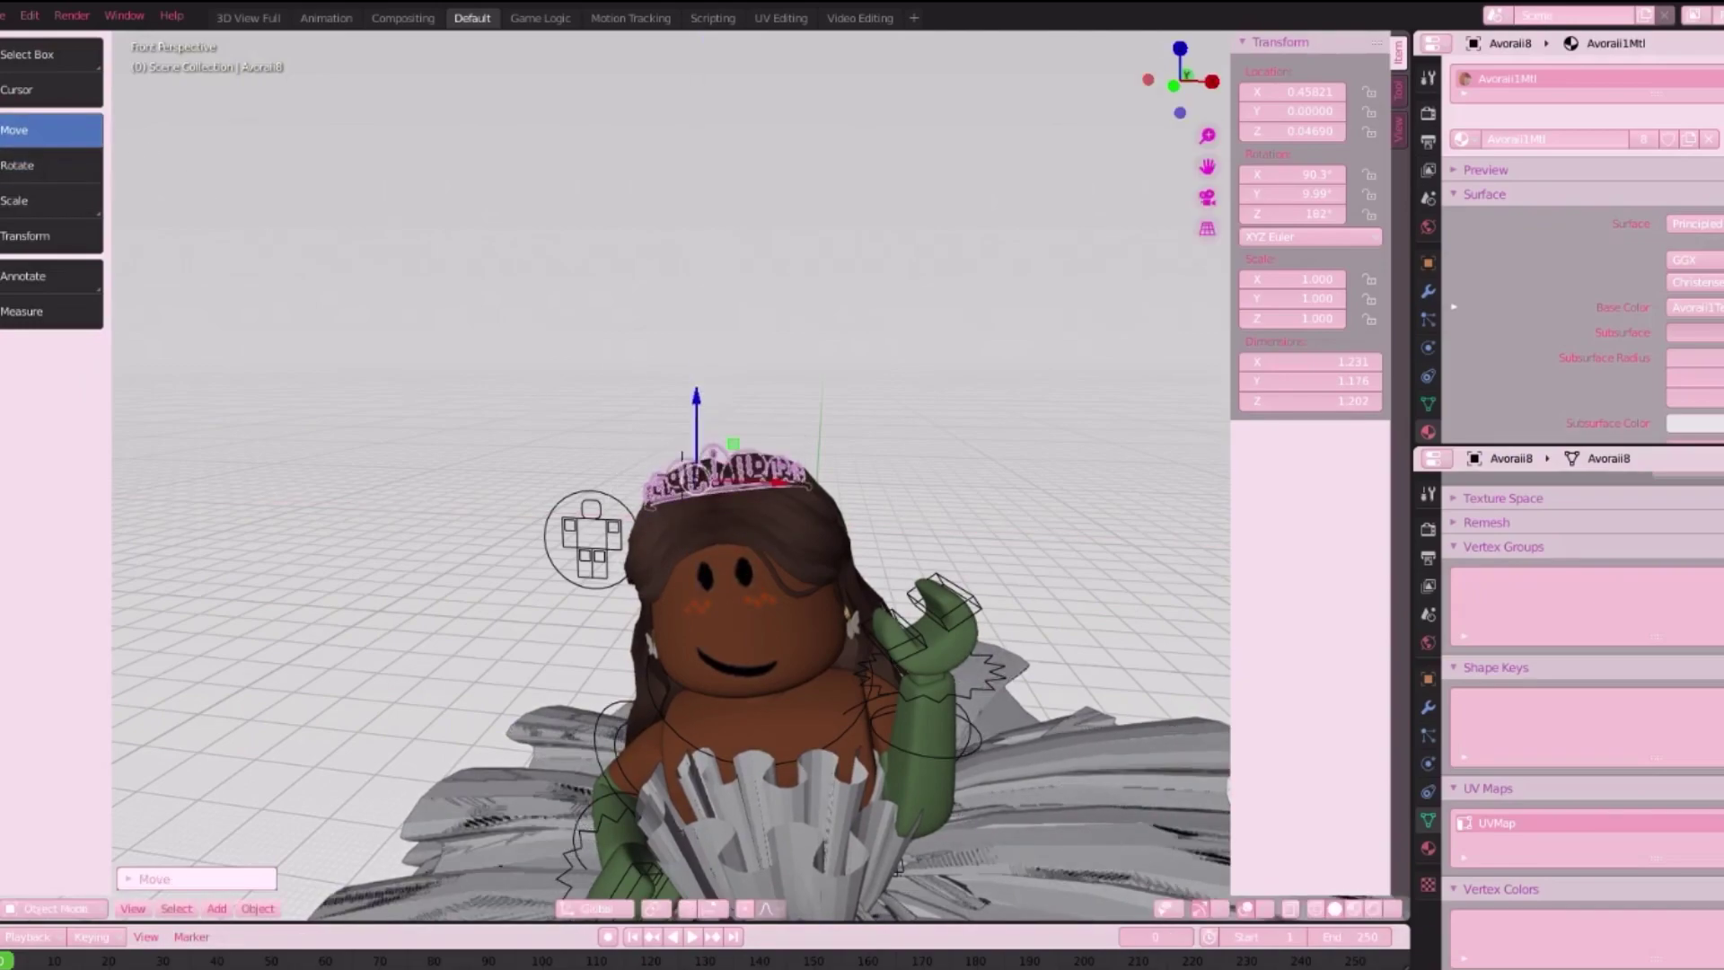
- Nudge the tiara along the Y axis and lower it so its band rests on the hair
key(shift+grave)
key(w)
key(e)
key(d)
click(627, 469)
drag(582, 407, 555, 467)
drag(454, 357, 470, 381)
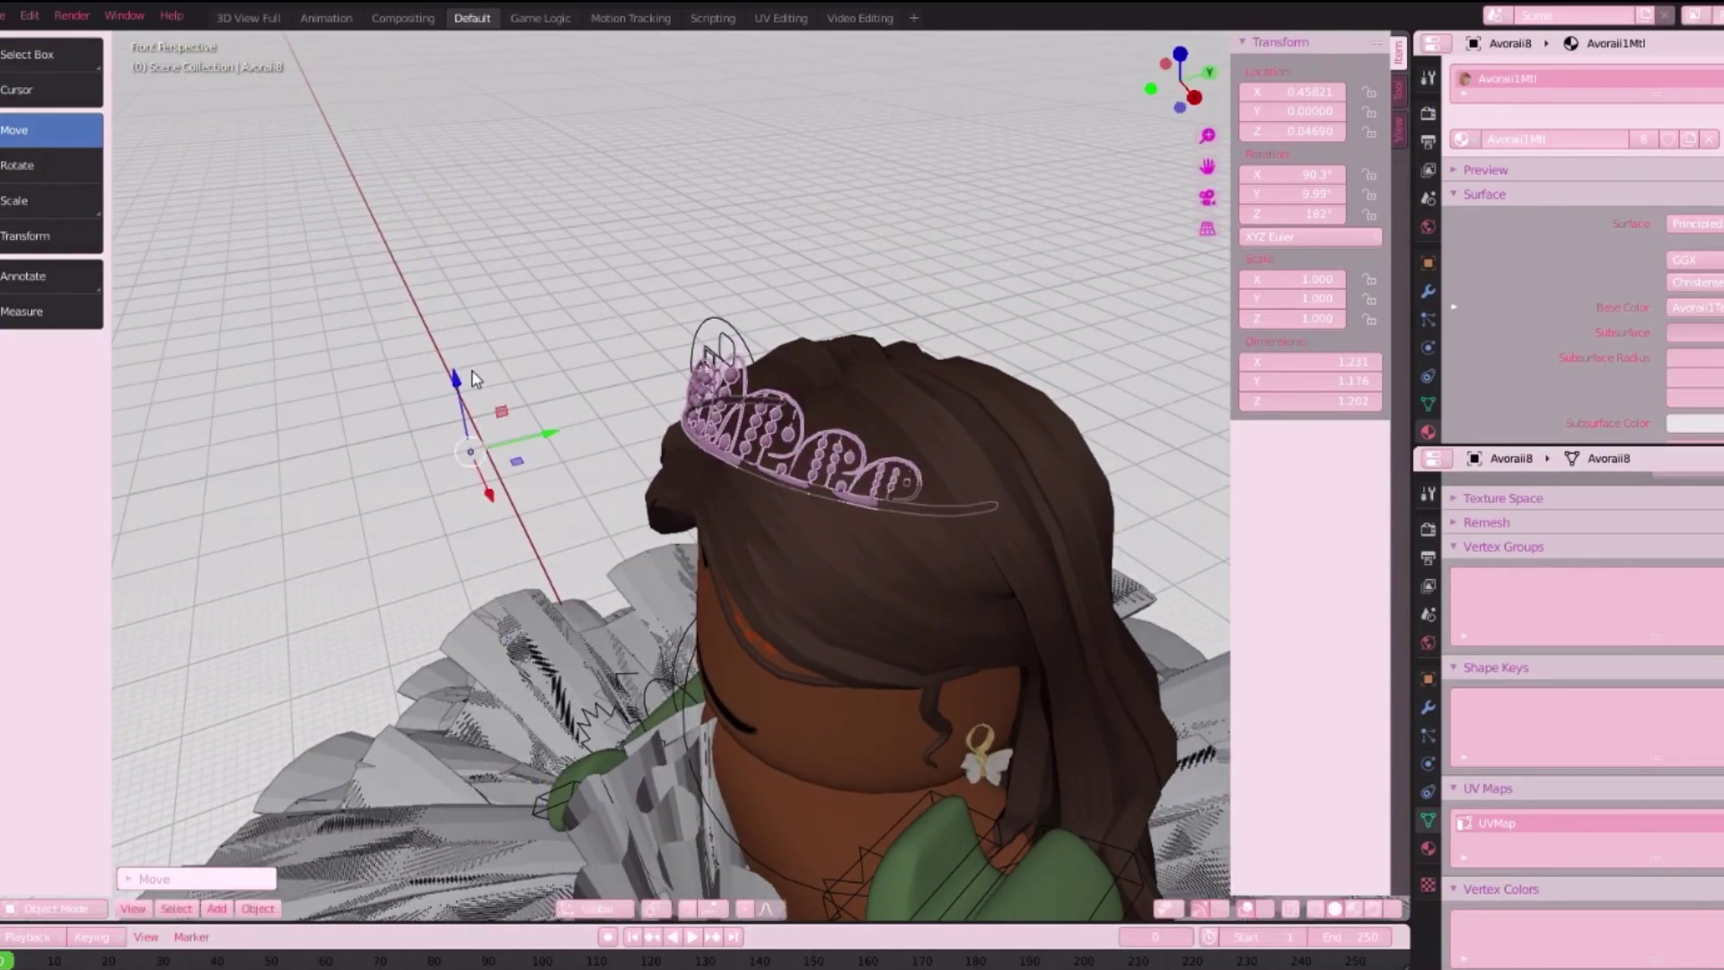
- Shift the tiara about 0.05 along the X axis to centre it on the head
key(shift+grave)
key(a)
key(q)
key(s)
click(683, 475)
drag(807, 326, 828, 329)
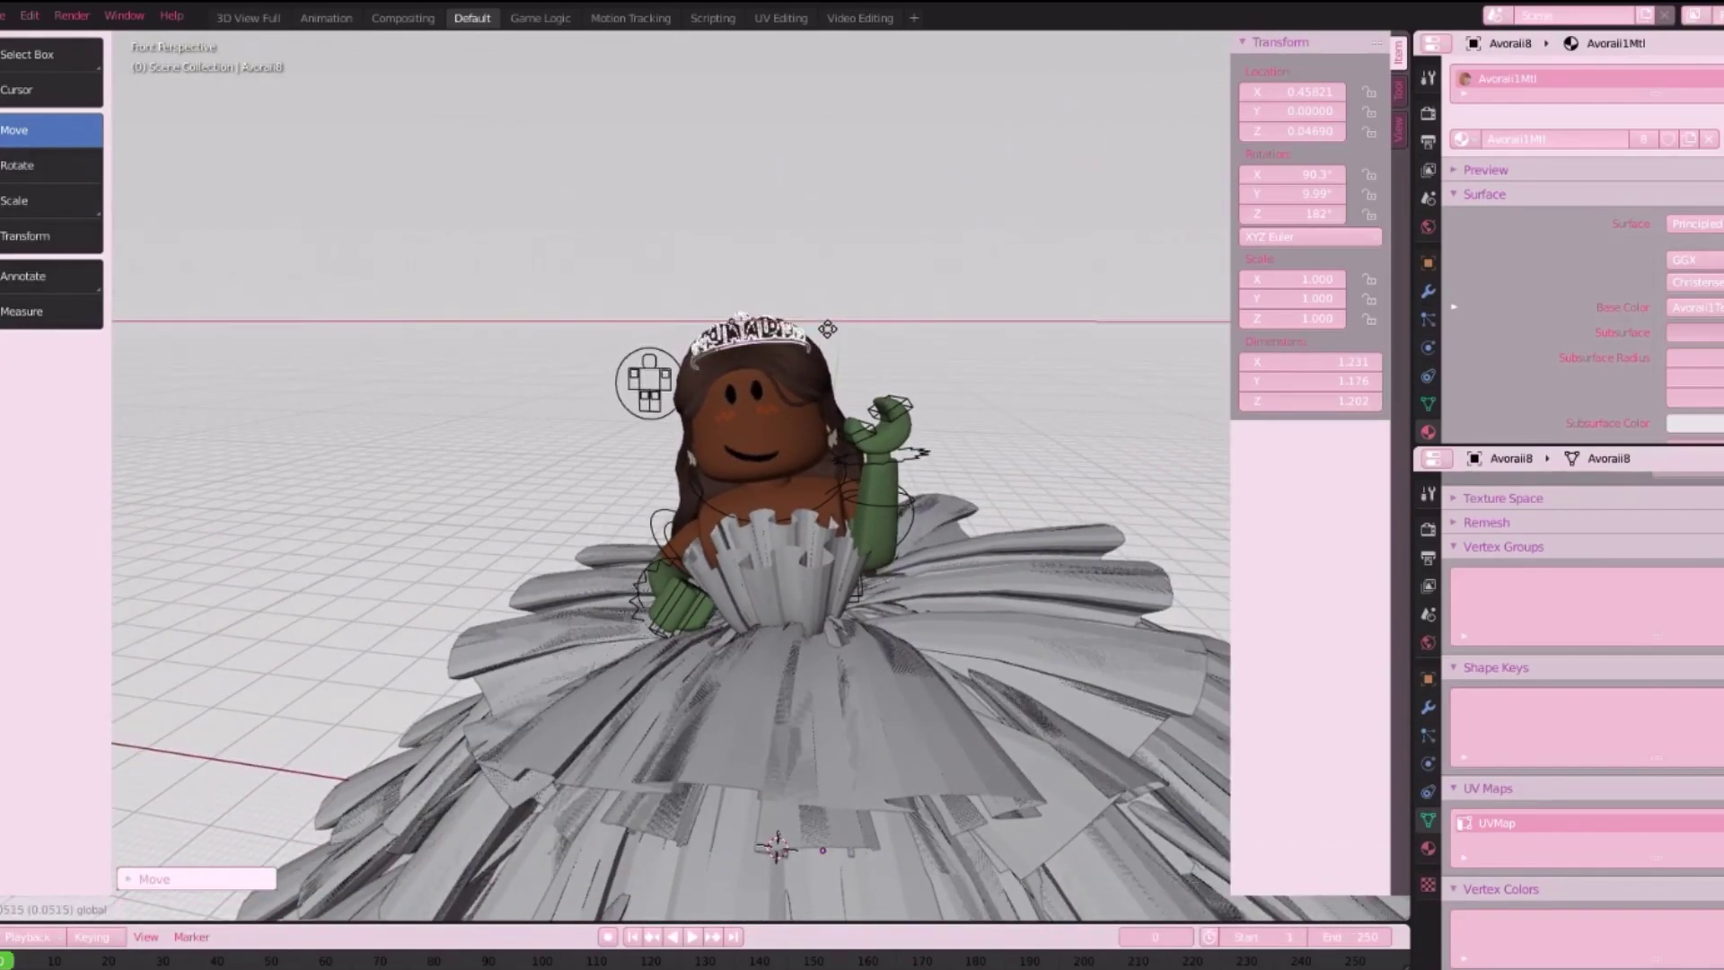
click(827, 329)
click(1696, 224)
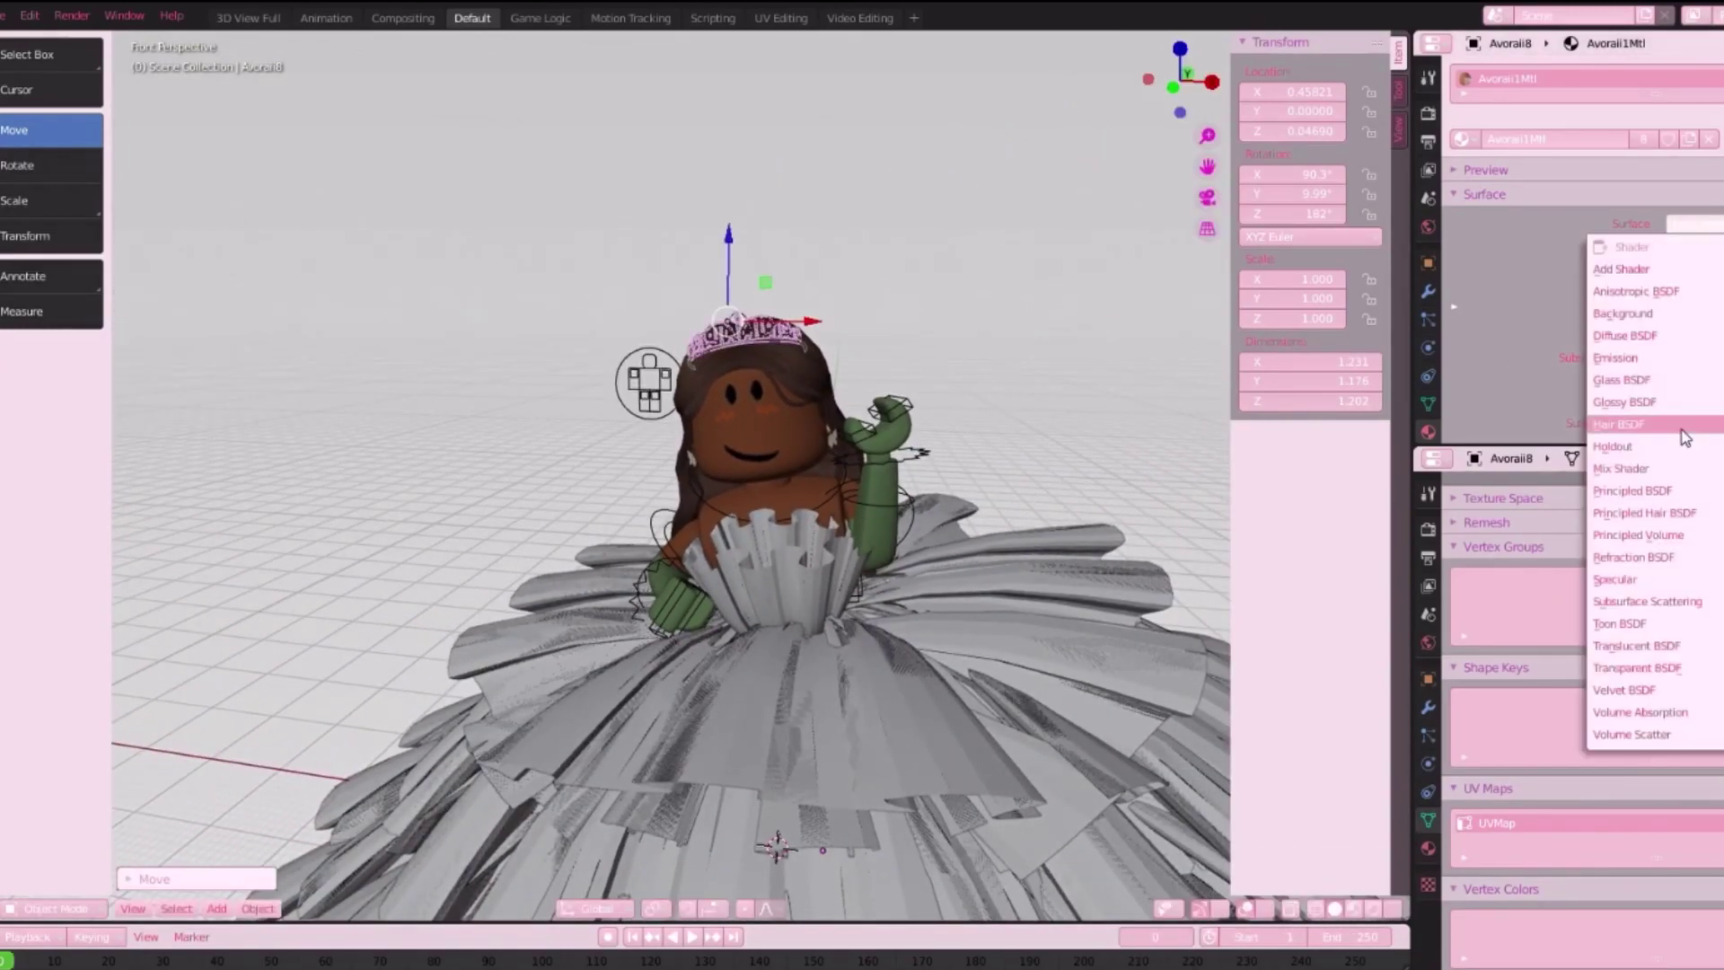
click(875, 329)
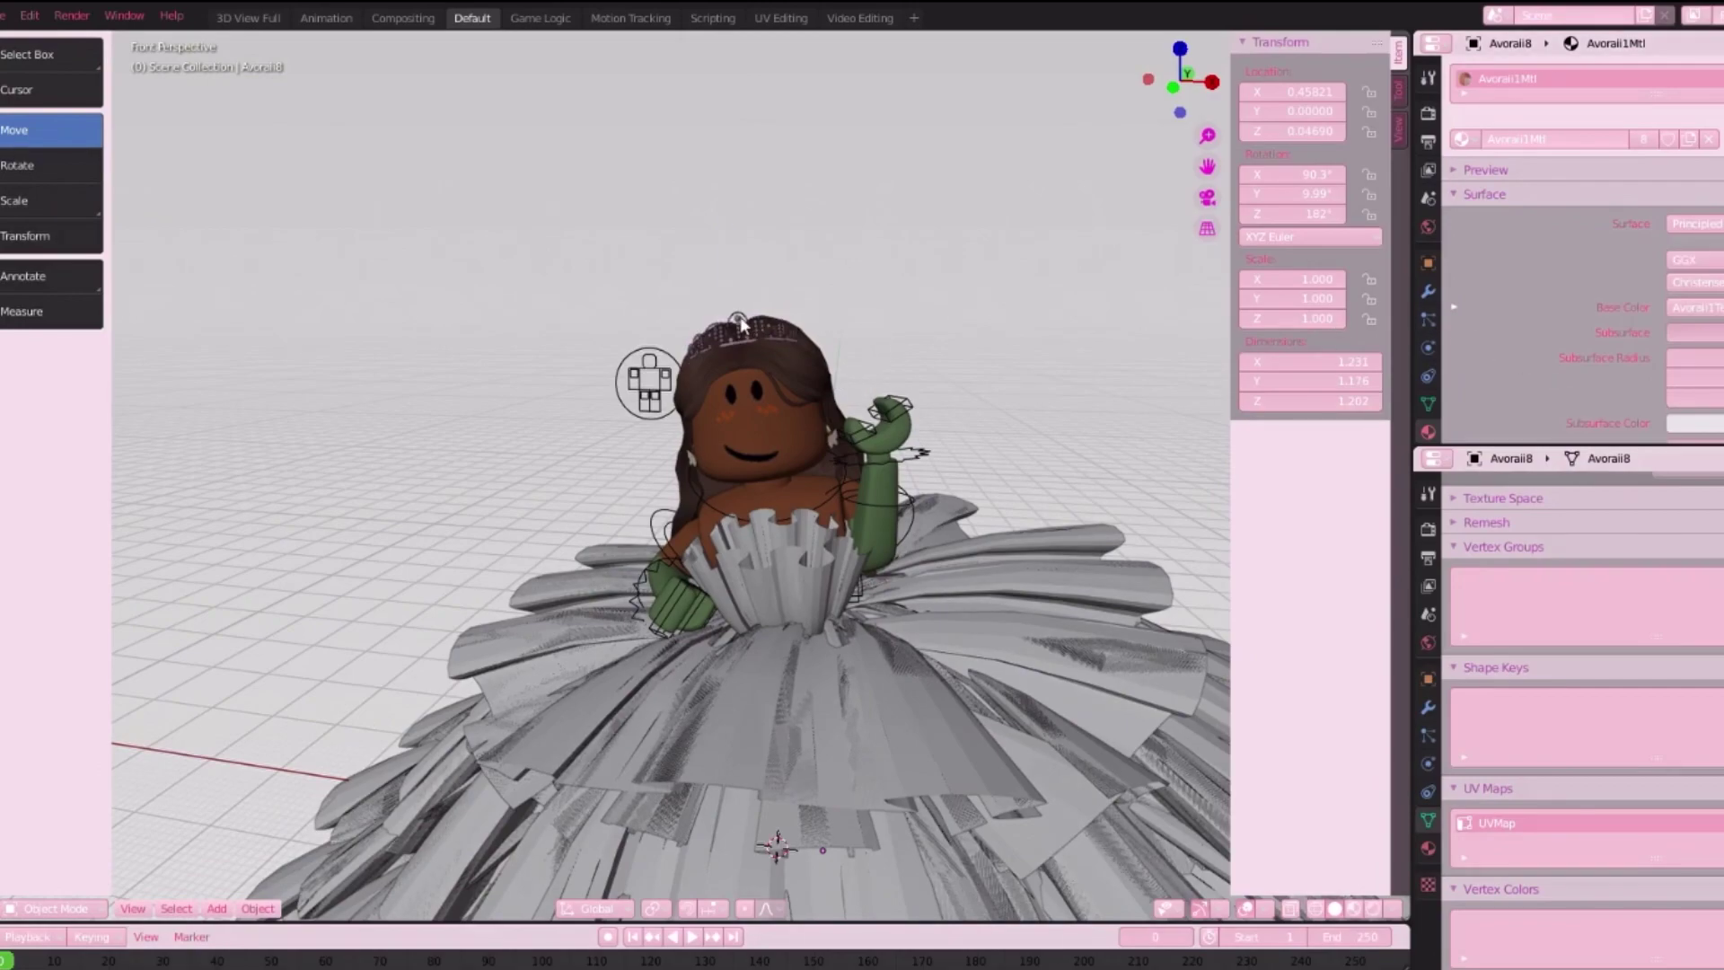
- Reselect the tiara and raise it about 0.035 along the Z axis
click(740, 325)
key(g)
key(z)
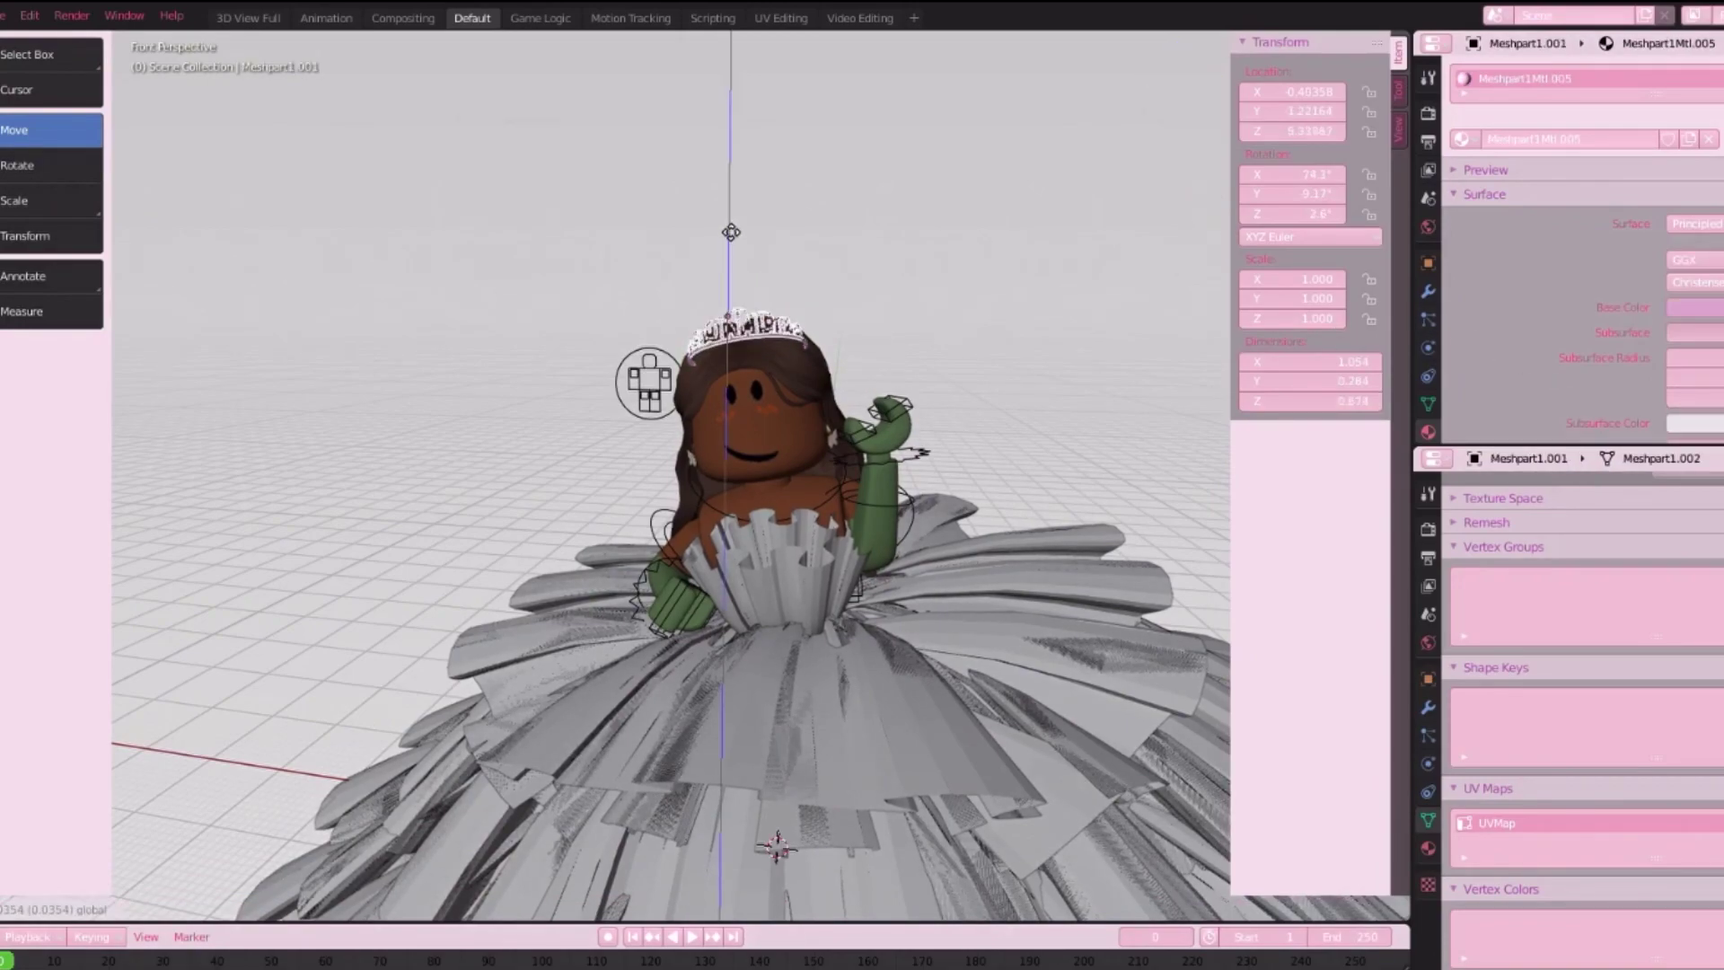
drag(731, 233, 731, 233)
click(939, 307)
- Enable the world's ambient occlusion and switch the viewport to rendered shading
scroll(671, 476, down, 8)
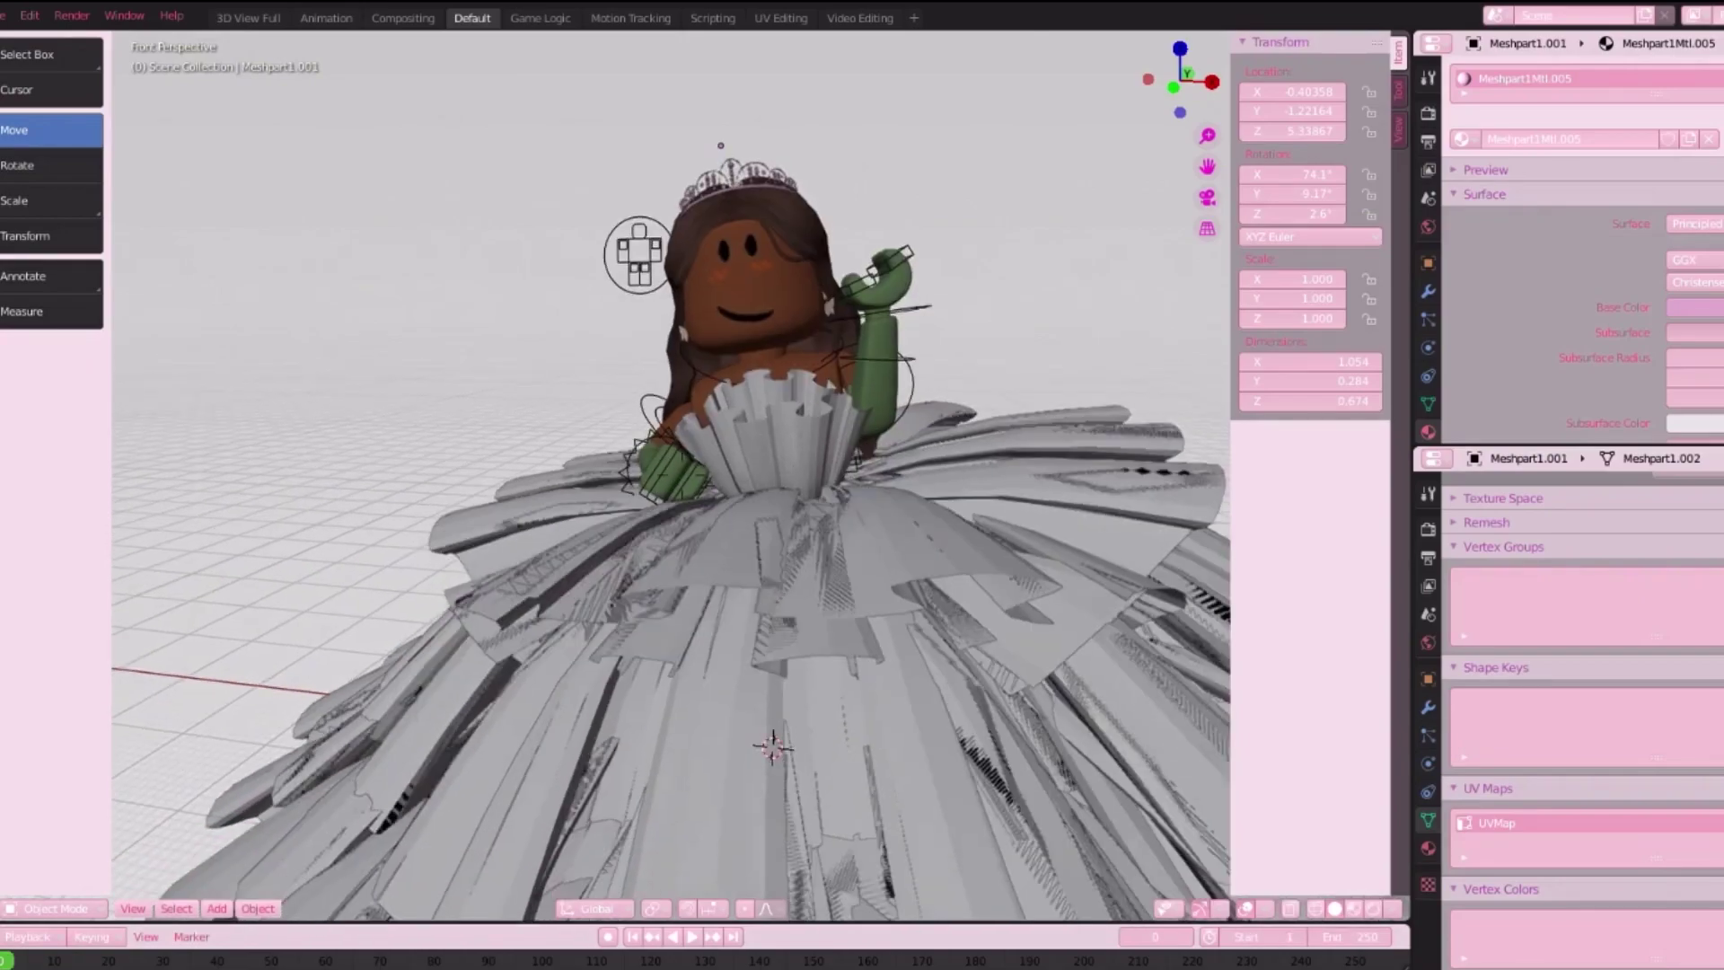
scroll(893, 768, up, 2)
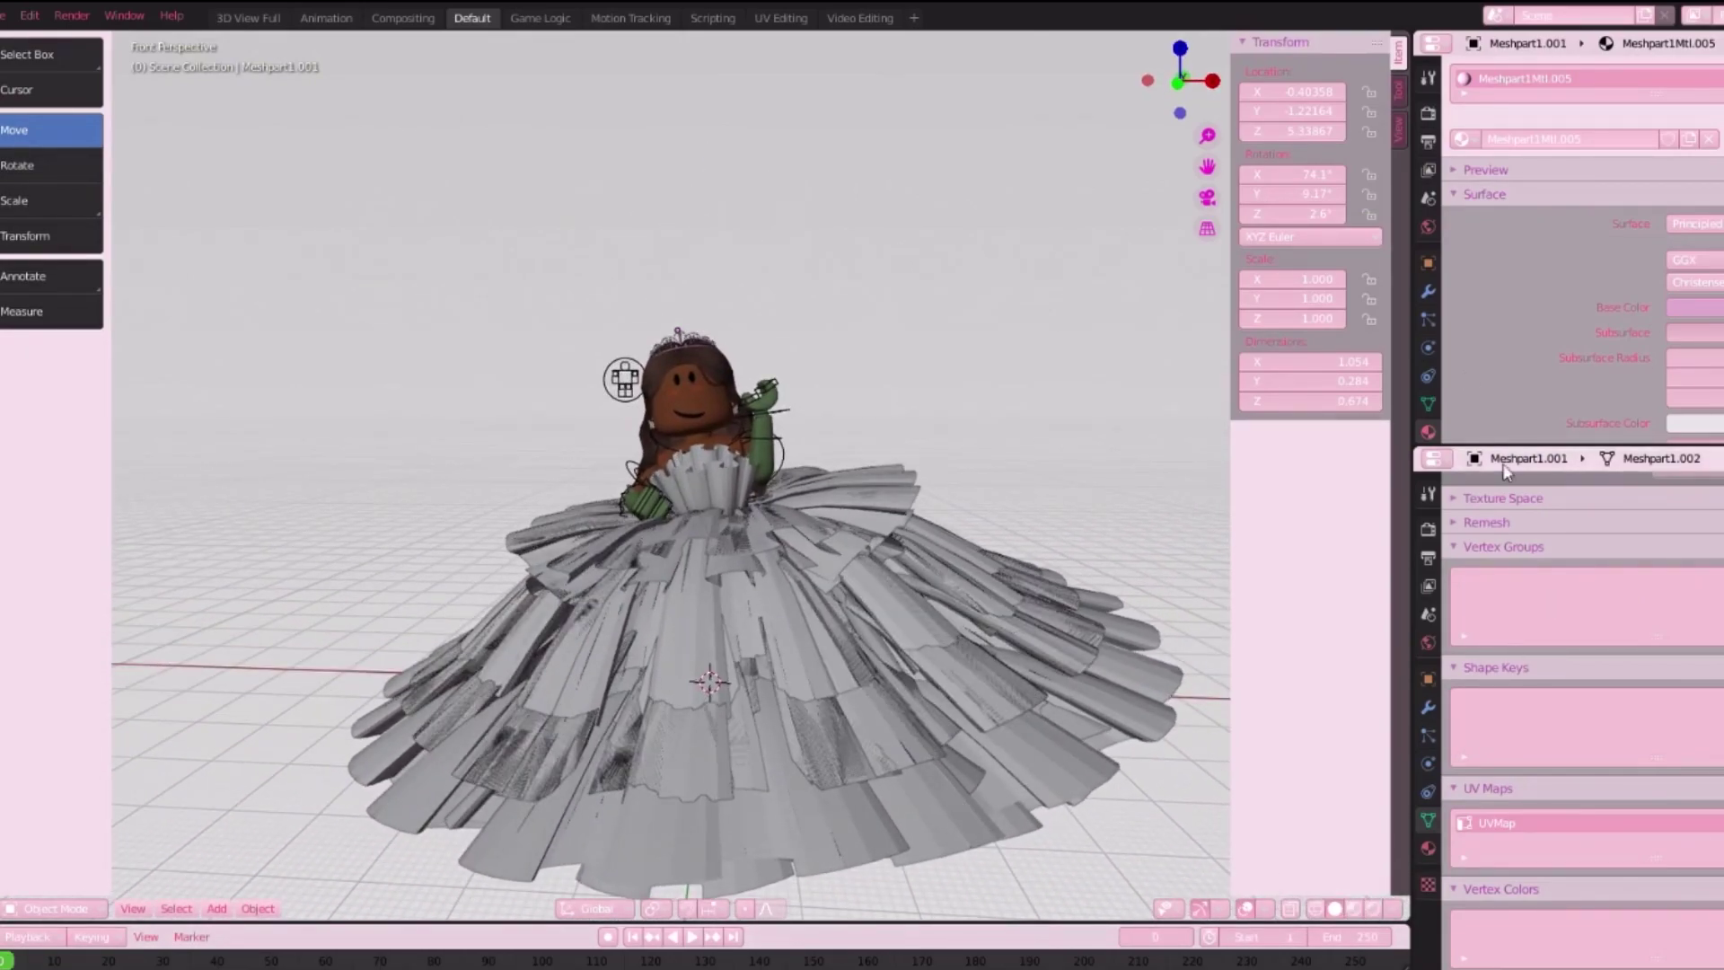
click(1428, 227)
click(1458, 212)
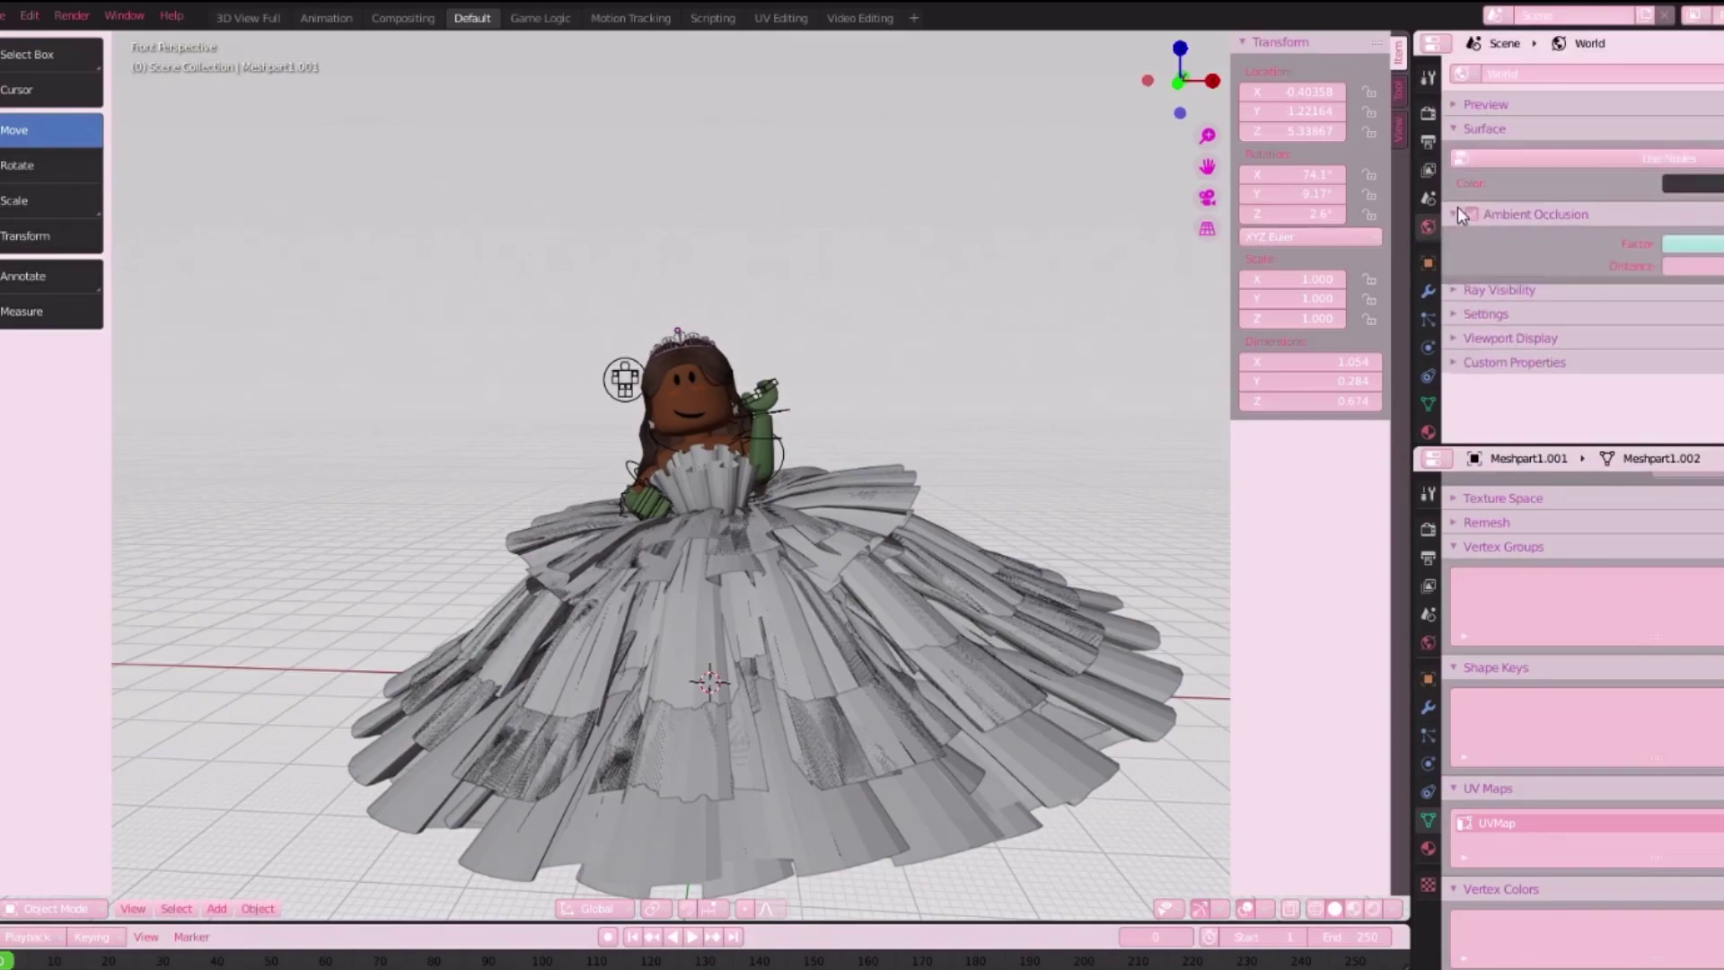
click(1375, 909)
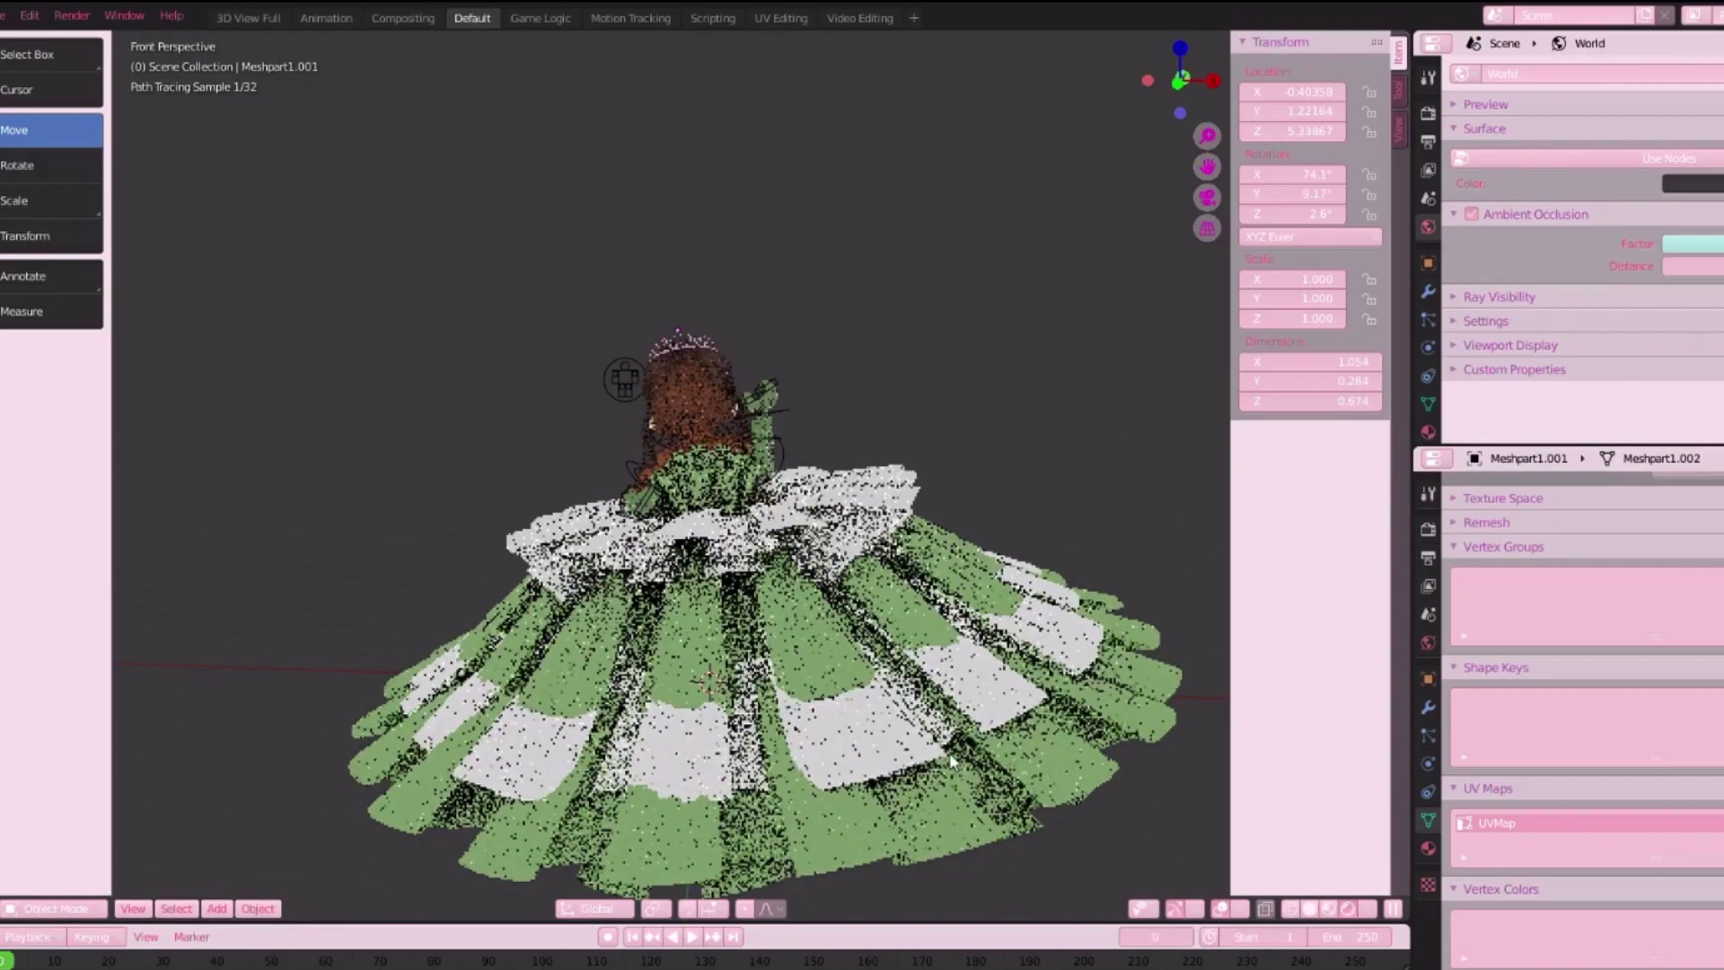
- Select the avatar's head and change the link on its material's Alpha input so the face renders solidly
click(681, 412)
click(1428, 432)
scroll(1571, 251, down, 10)
click(1454, 276)
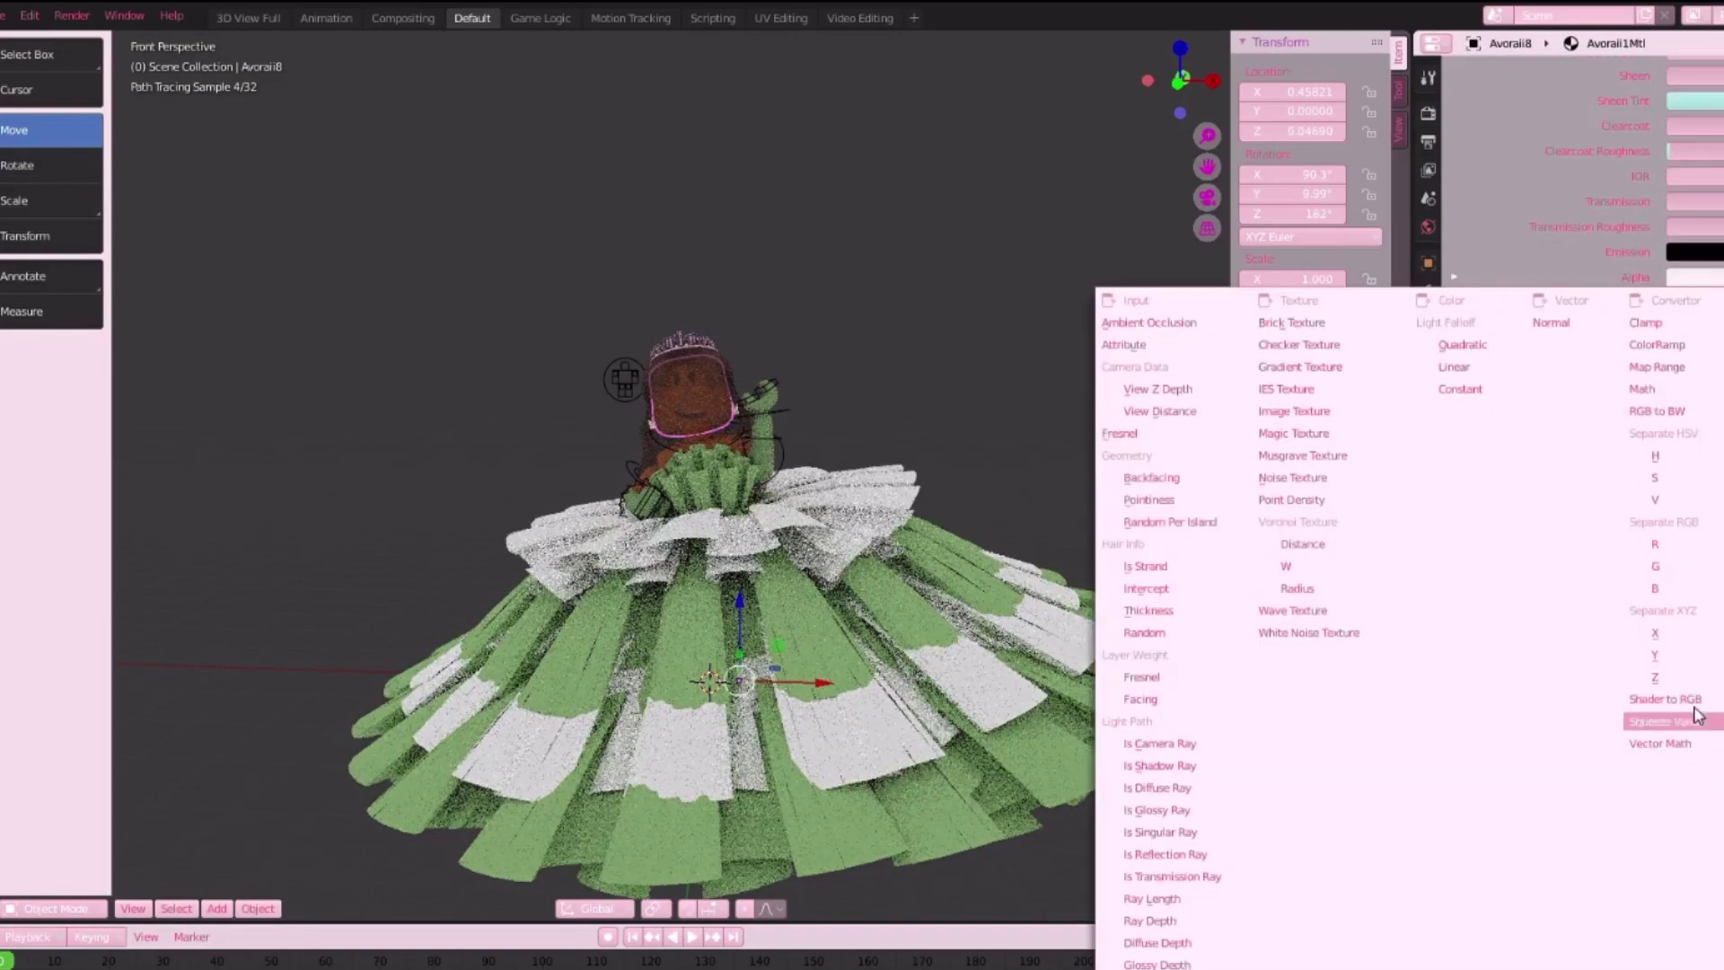
click(1688, 709)
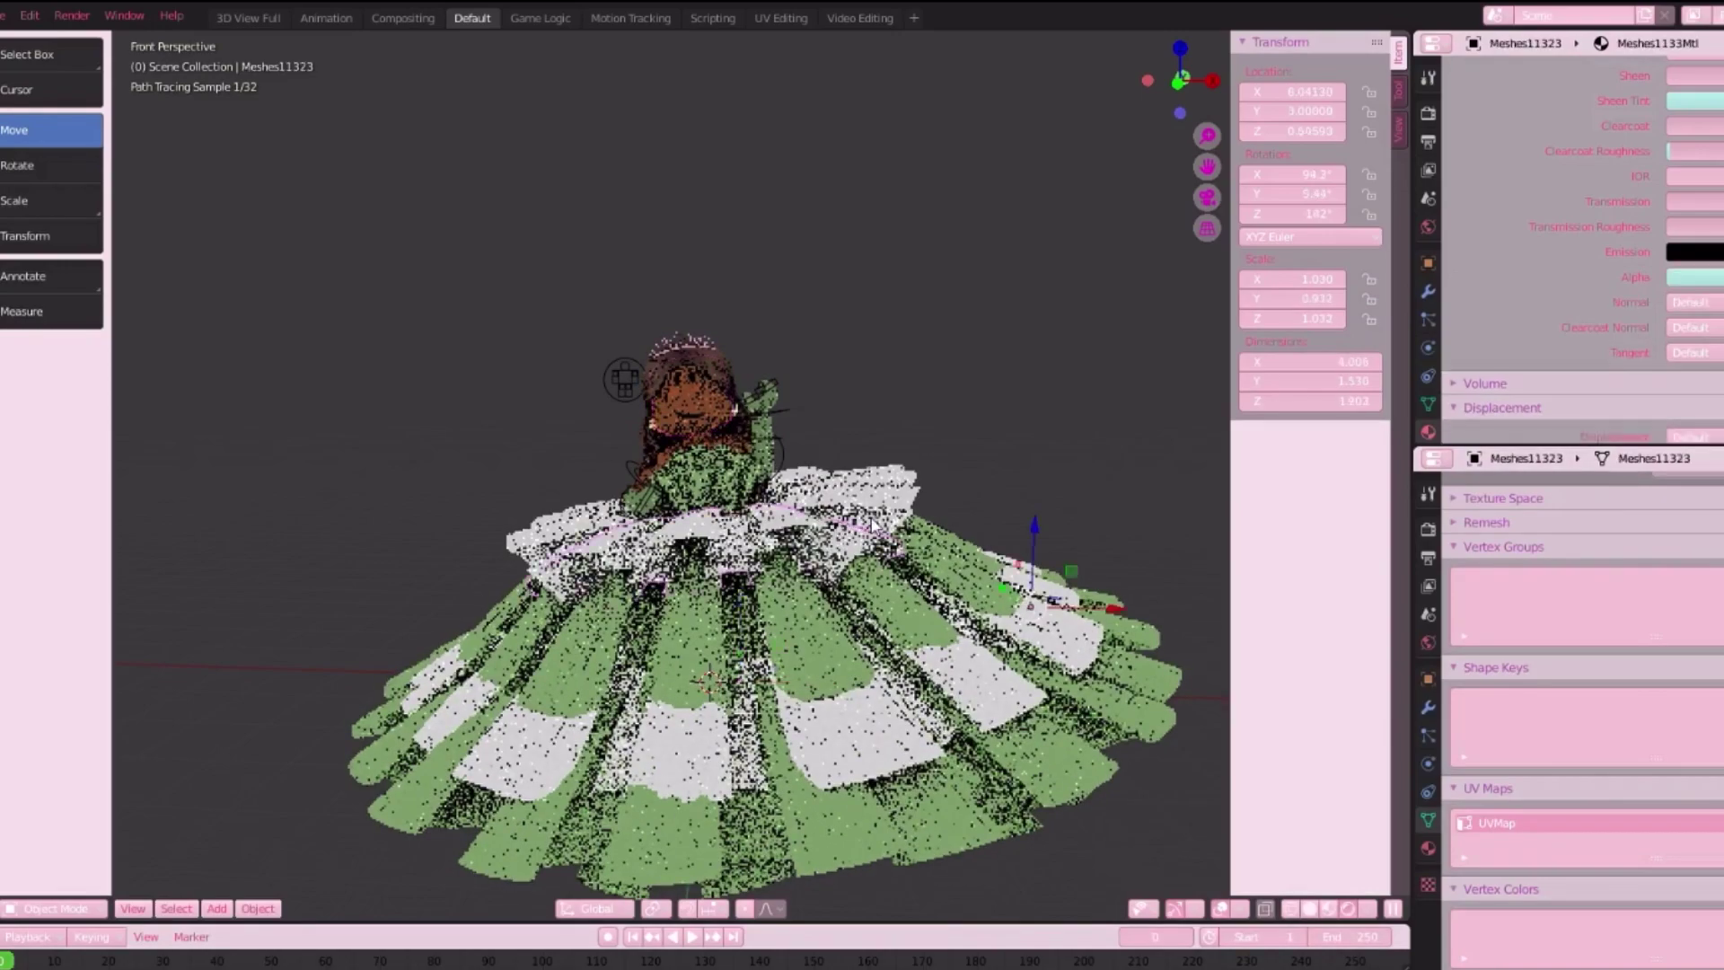
- Set the subsurface color and base color of the white upper skirt layer to green sampled from the gown
click(840, 530)
click(1697, 343)
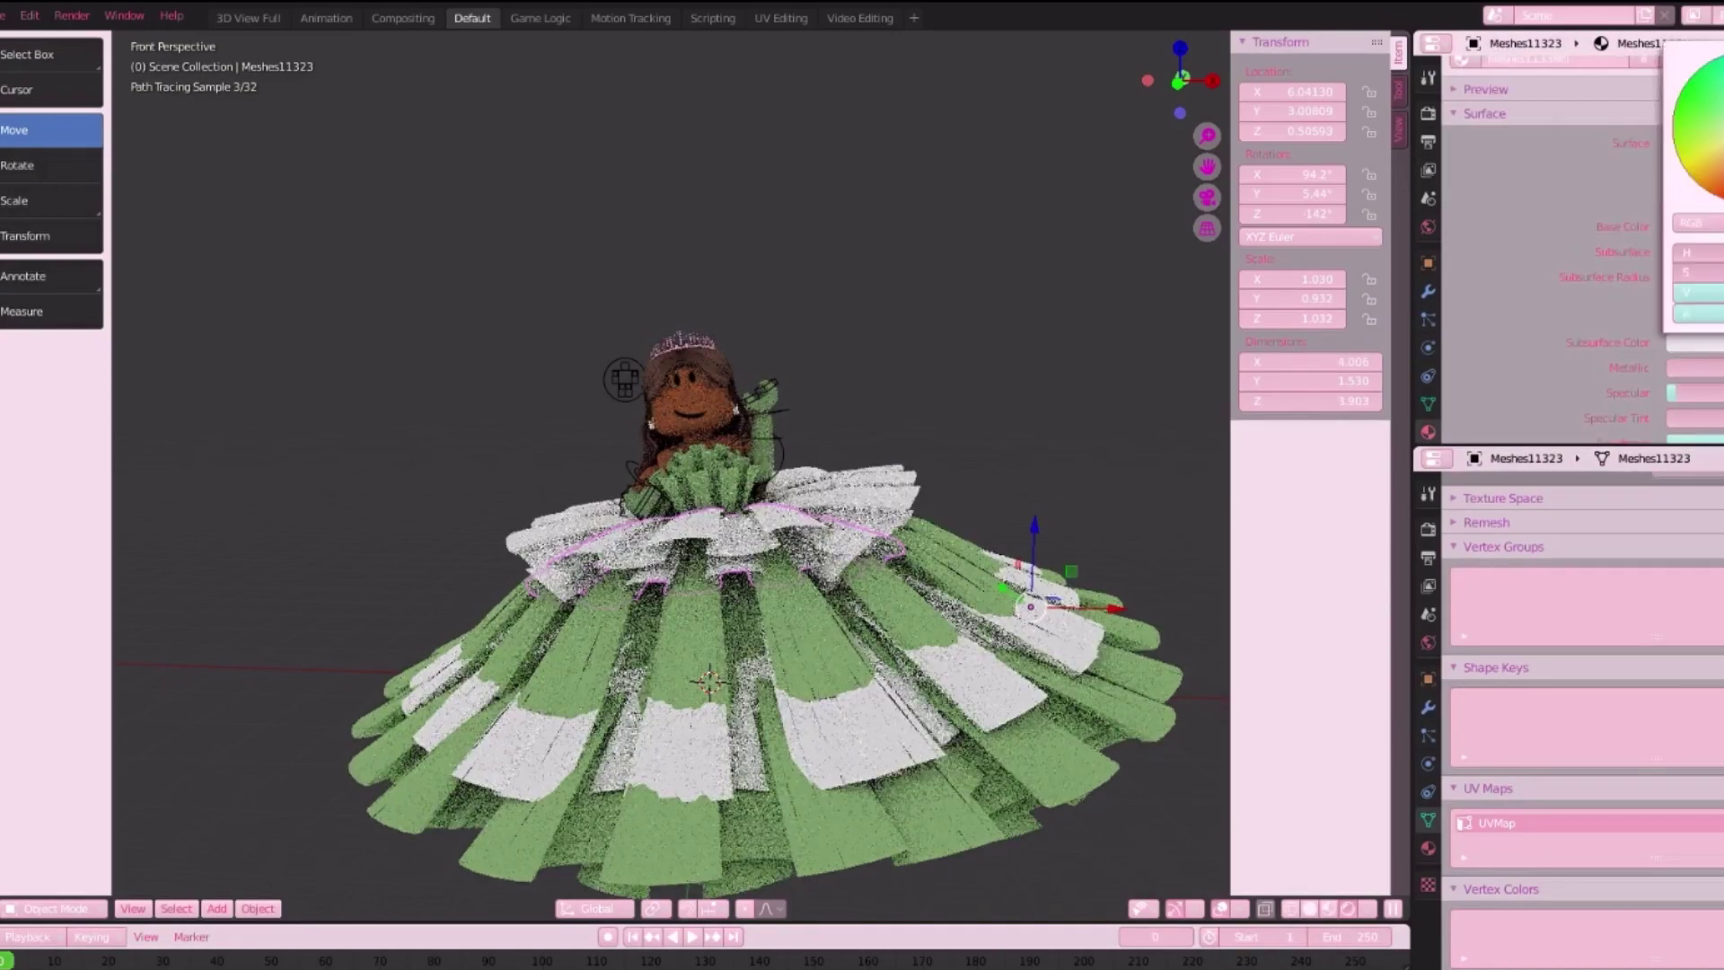
click(1721, 253)
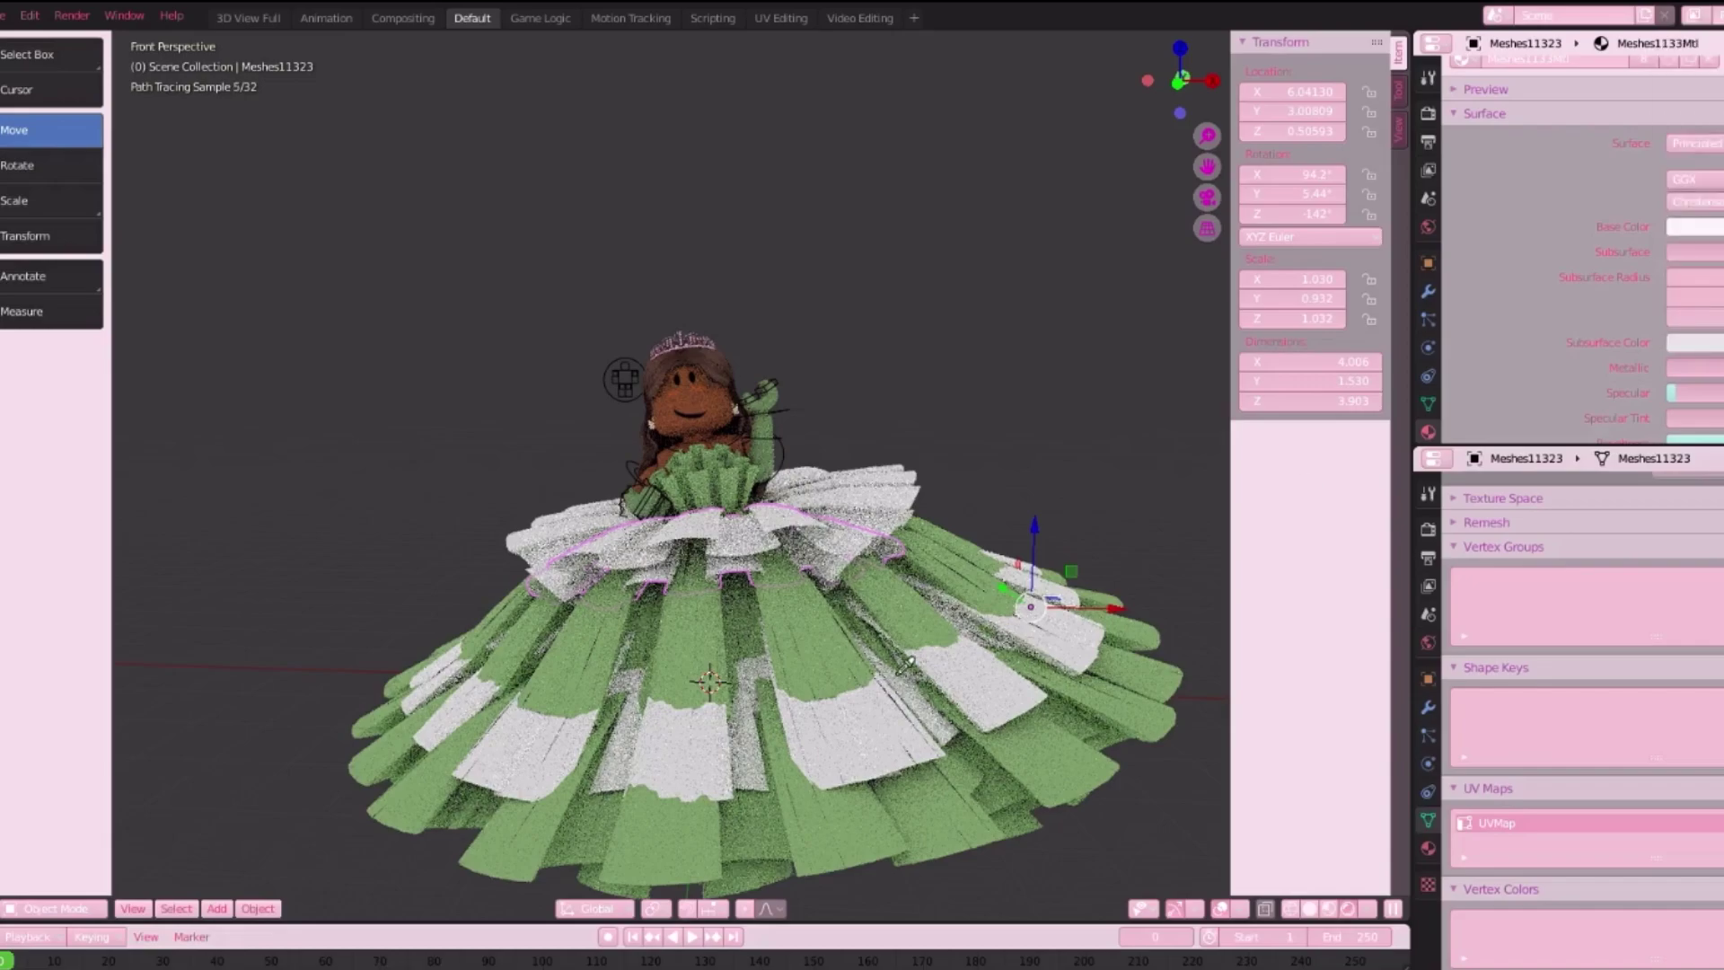
click(818, 667)
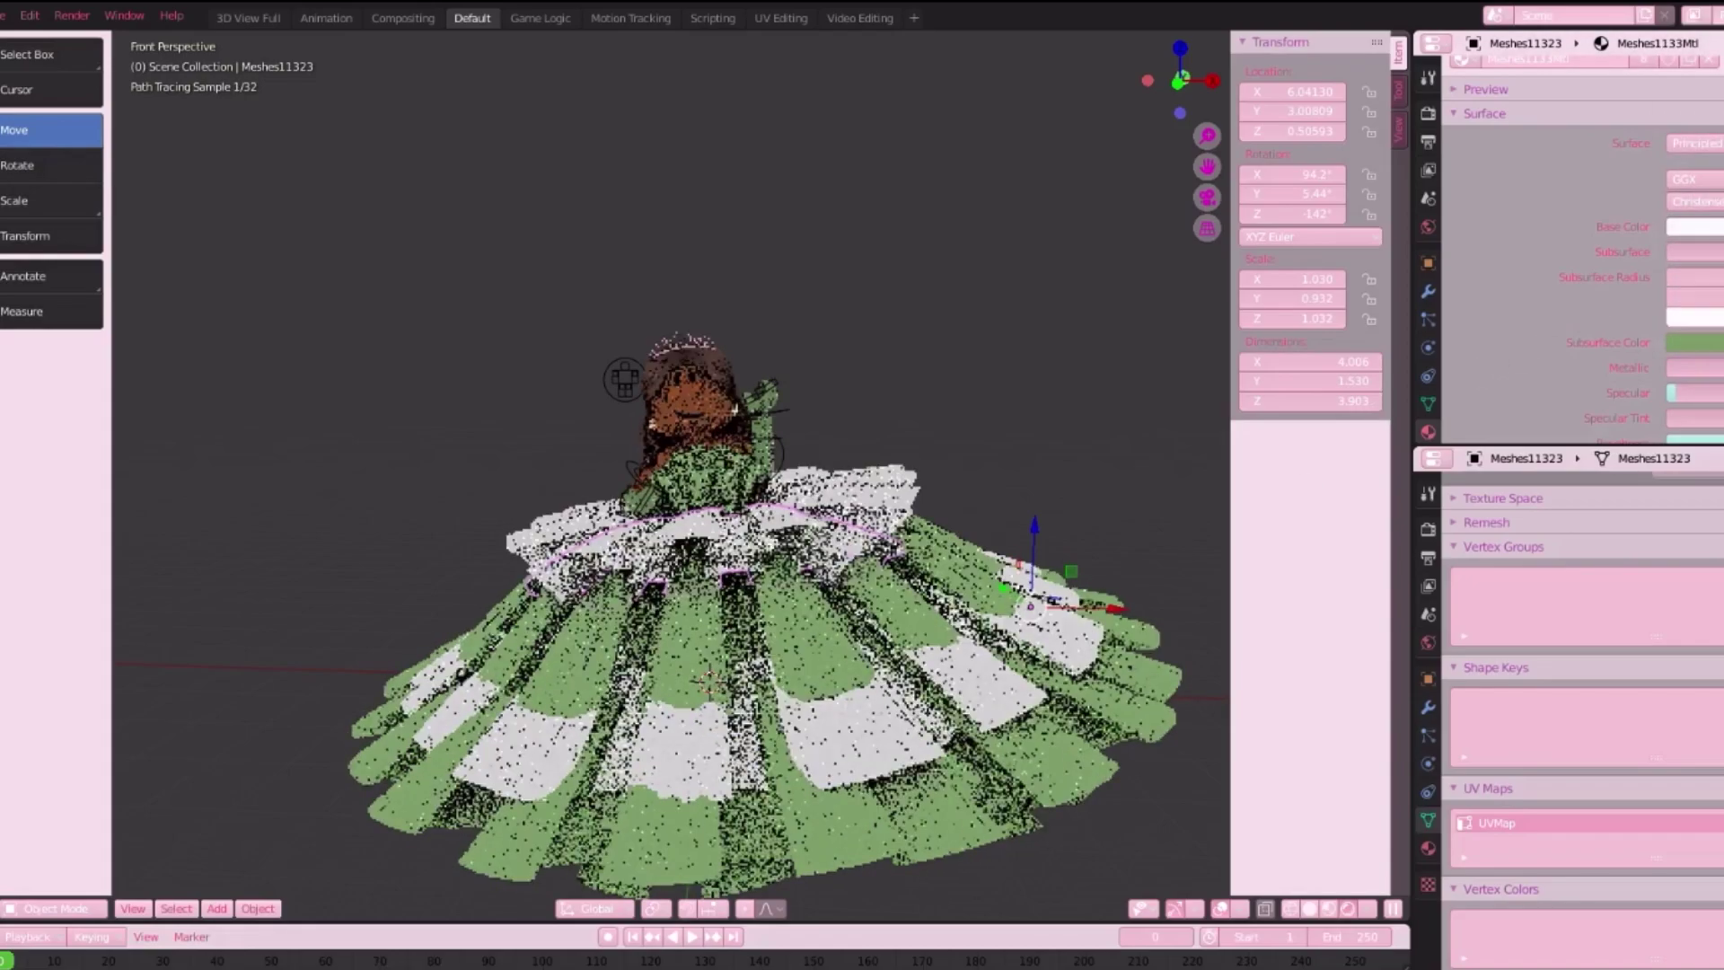
click(1702, 228)
click(842, 600)
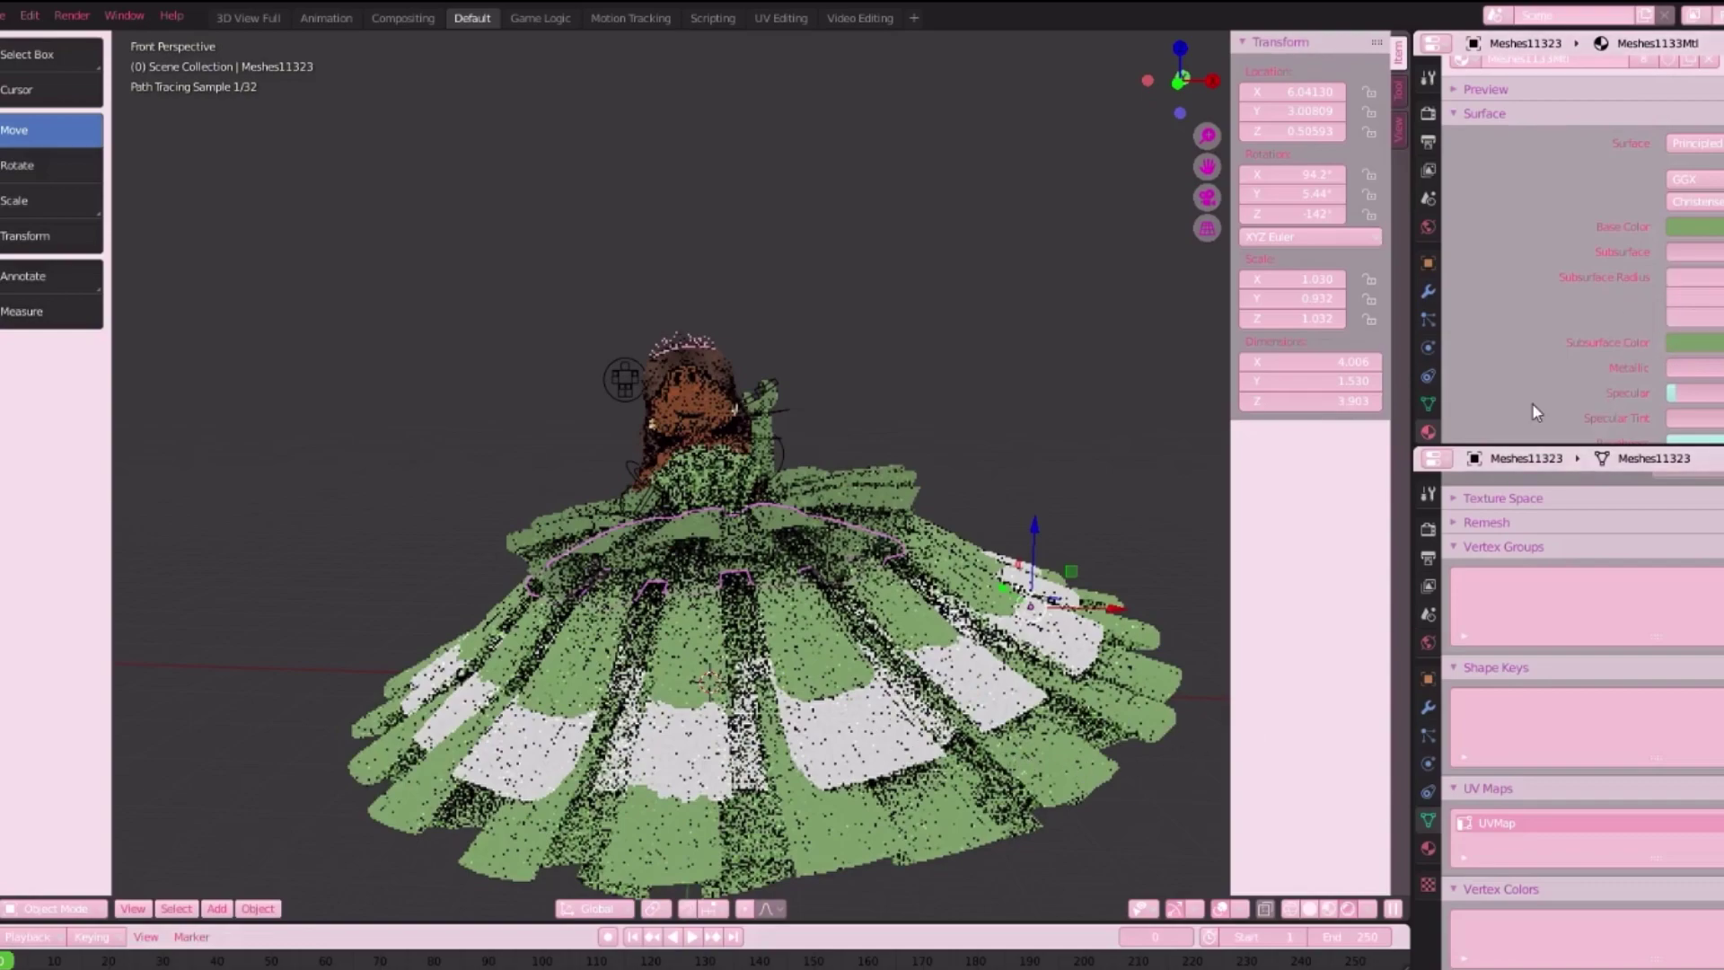
- Select the white lower skirt layer and set its base color to green sampled from the neighbouring skirt
click(1008, 669)
scroll(1697, 223, up, 1)
click(1697, 222)
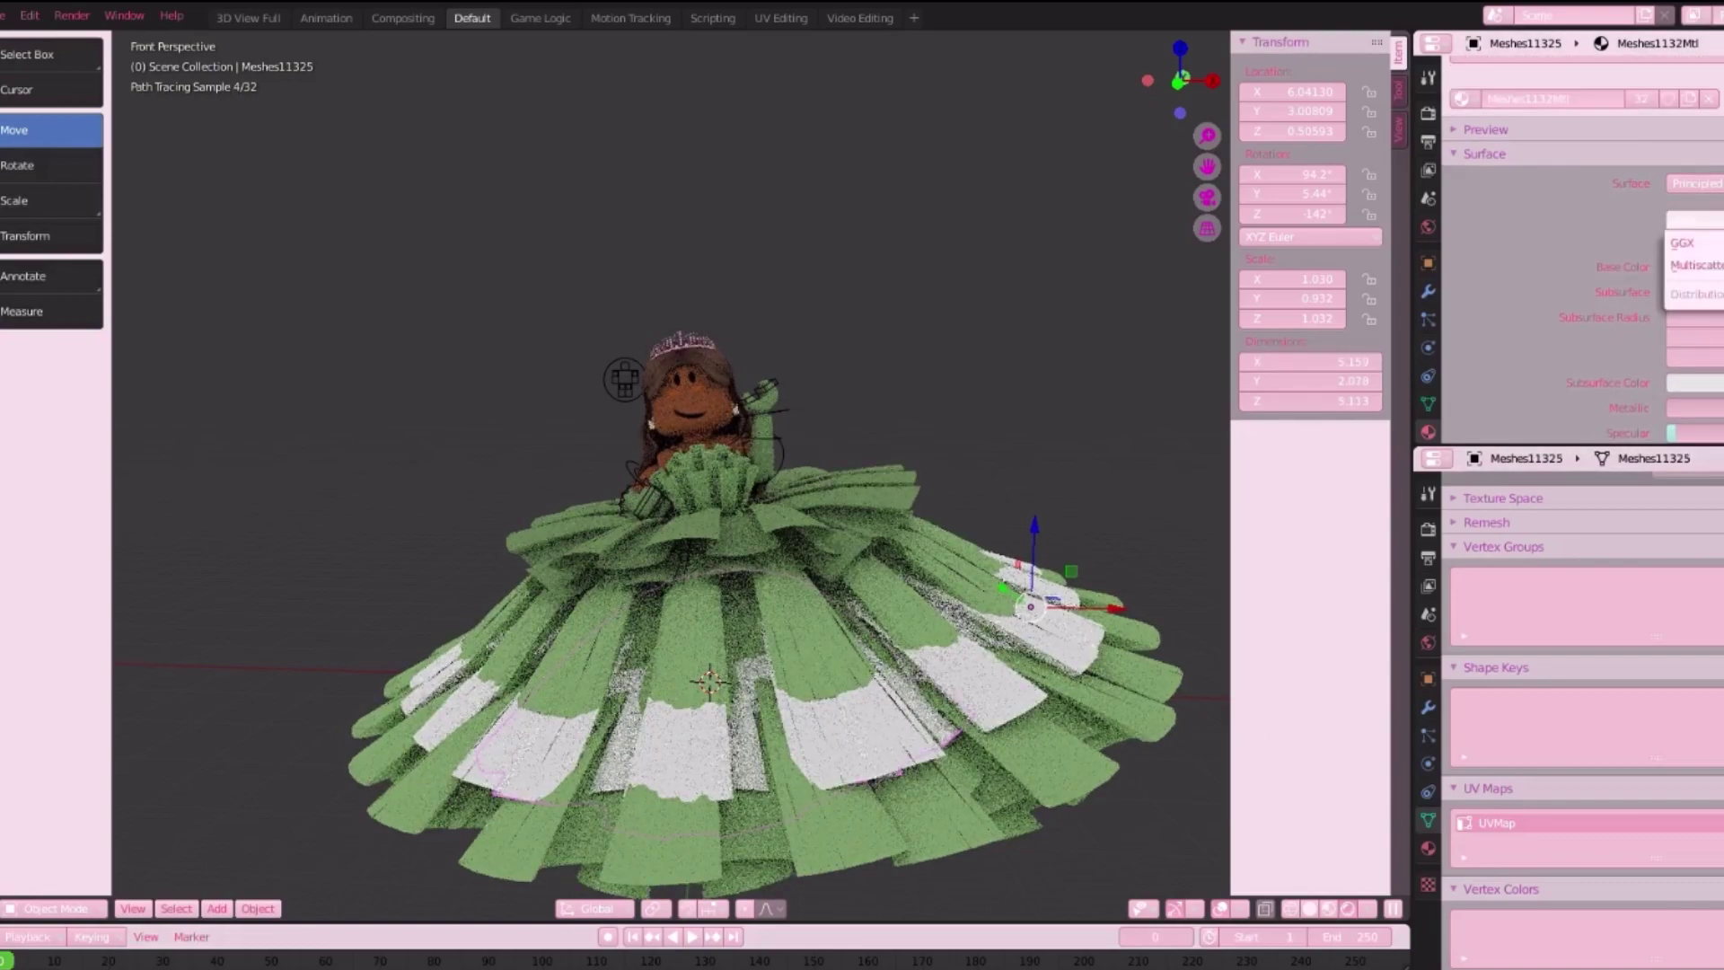
click(1697, 266)
click(1720, 490)
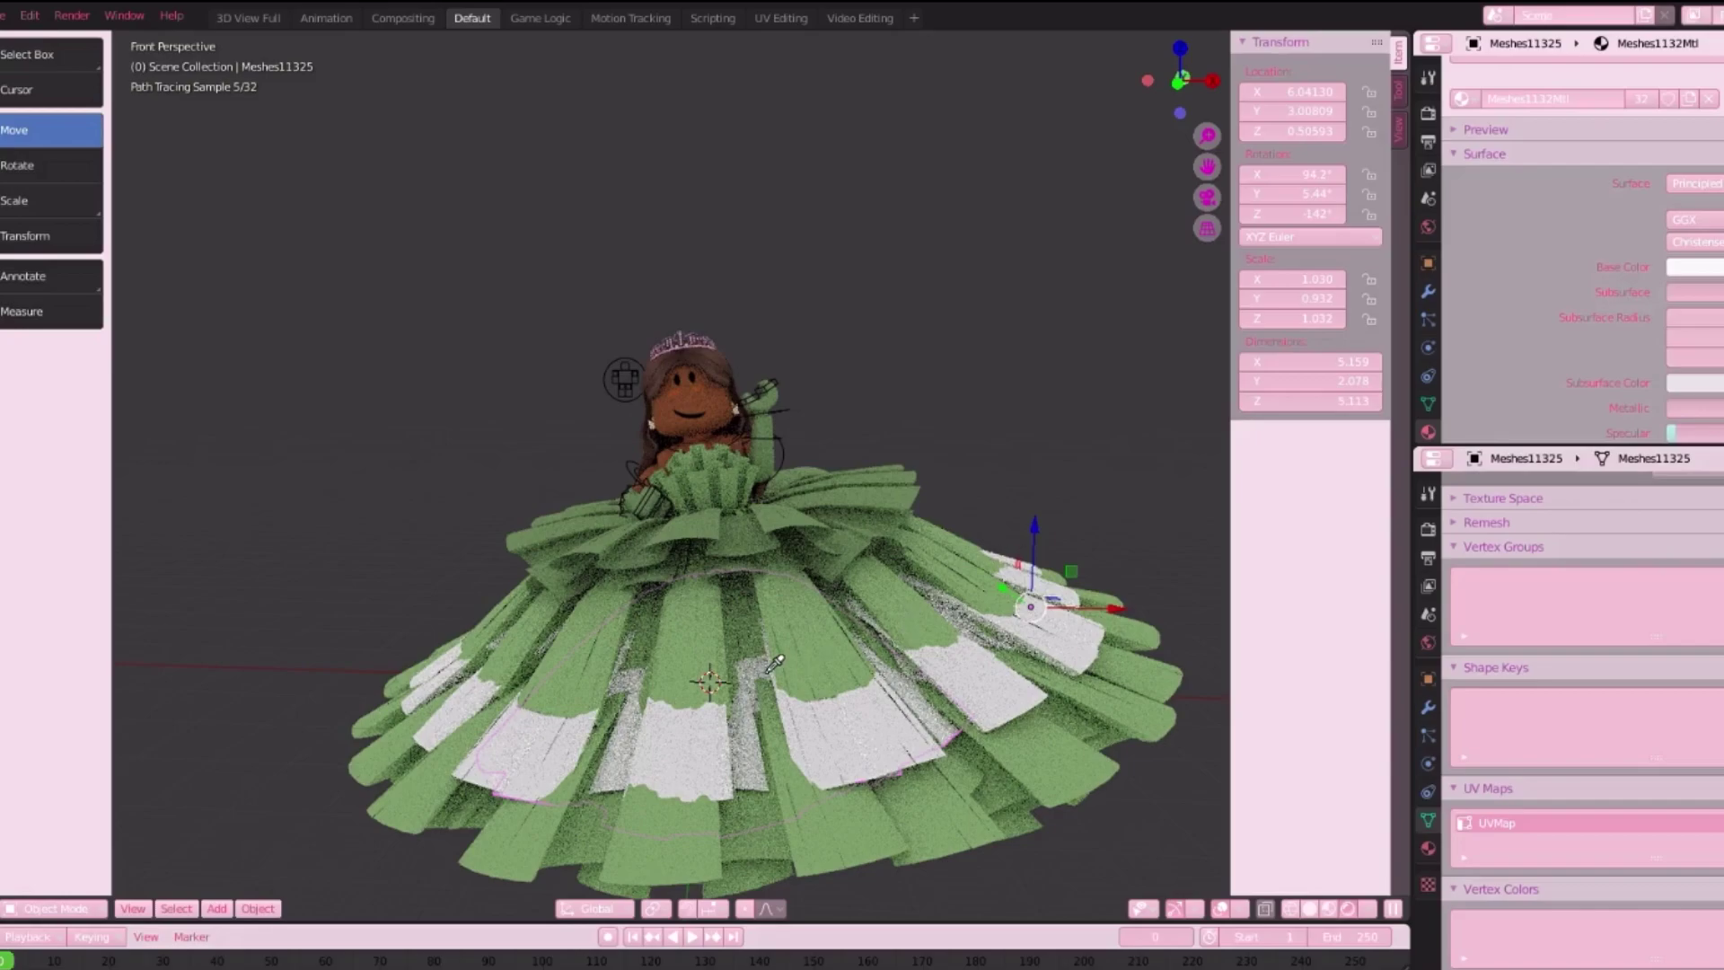
click(811, 669)
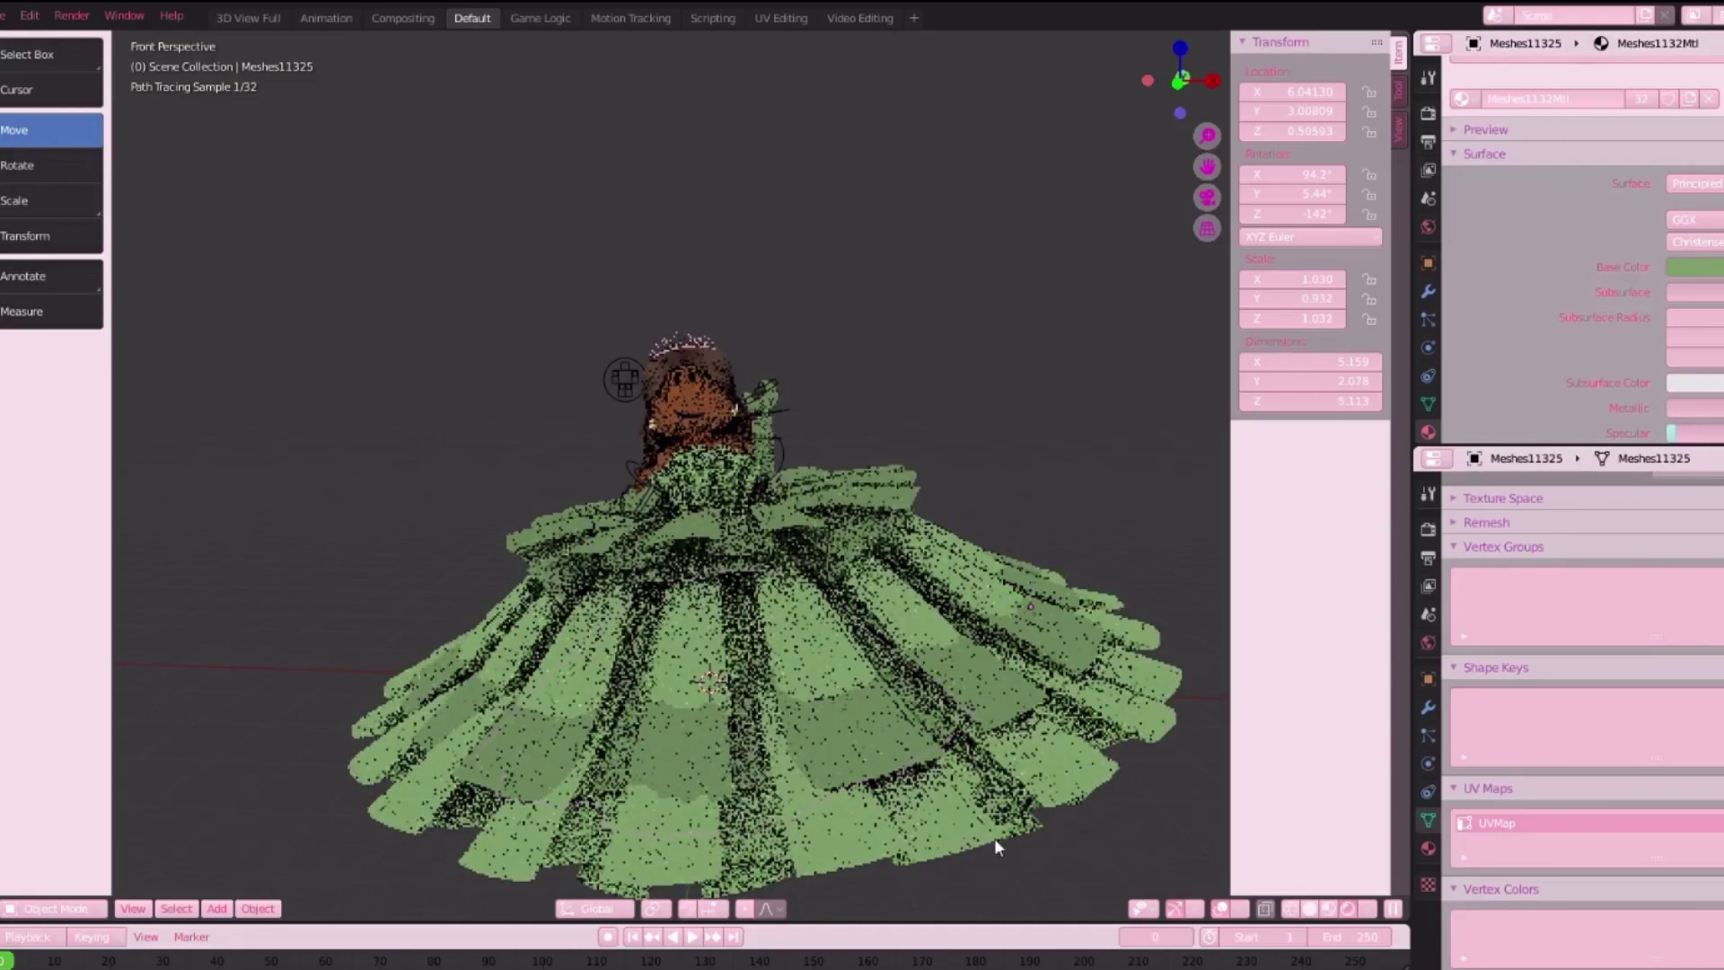
- Lighten the green base color of the lower skirt layer to blend with the rest of the skirt
click(864, 746)
click(1695, 382)
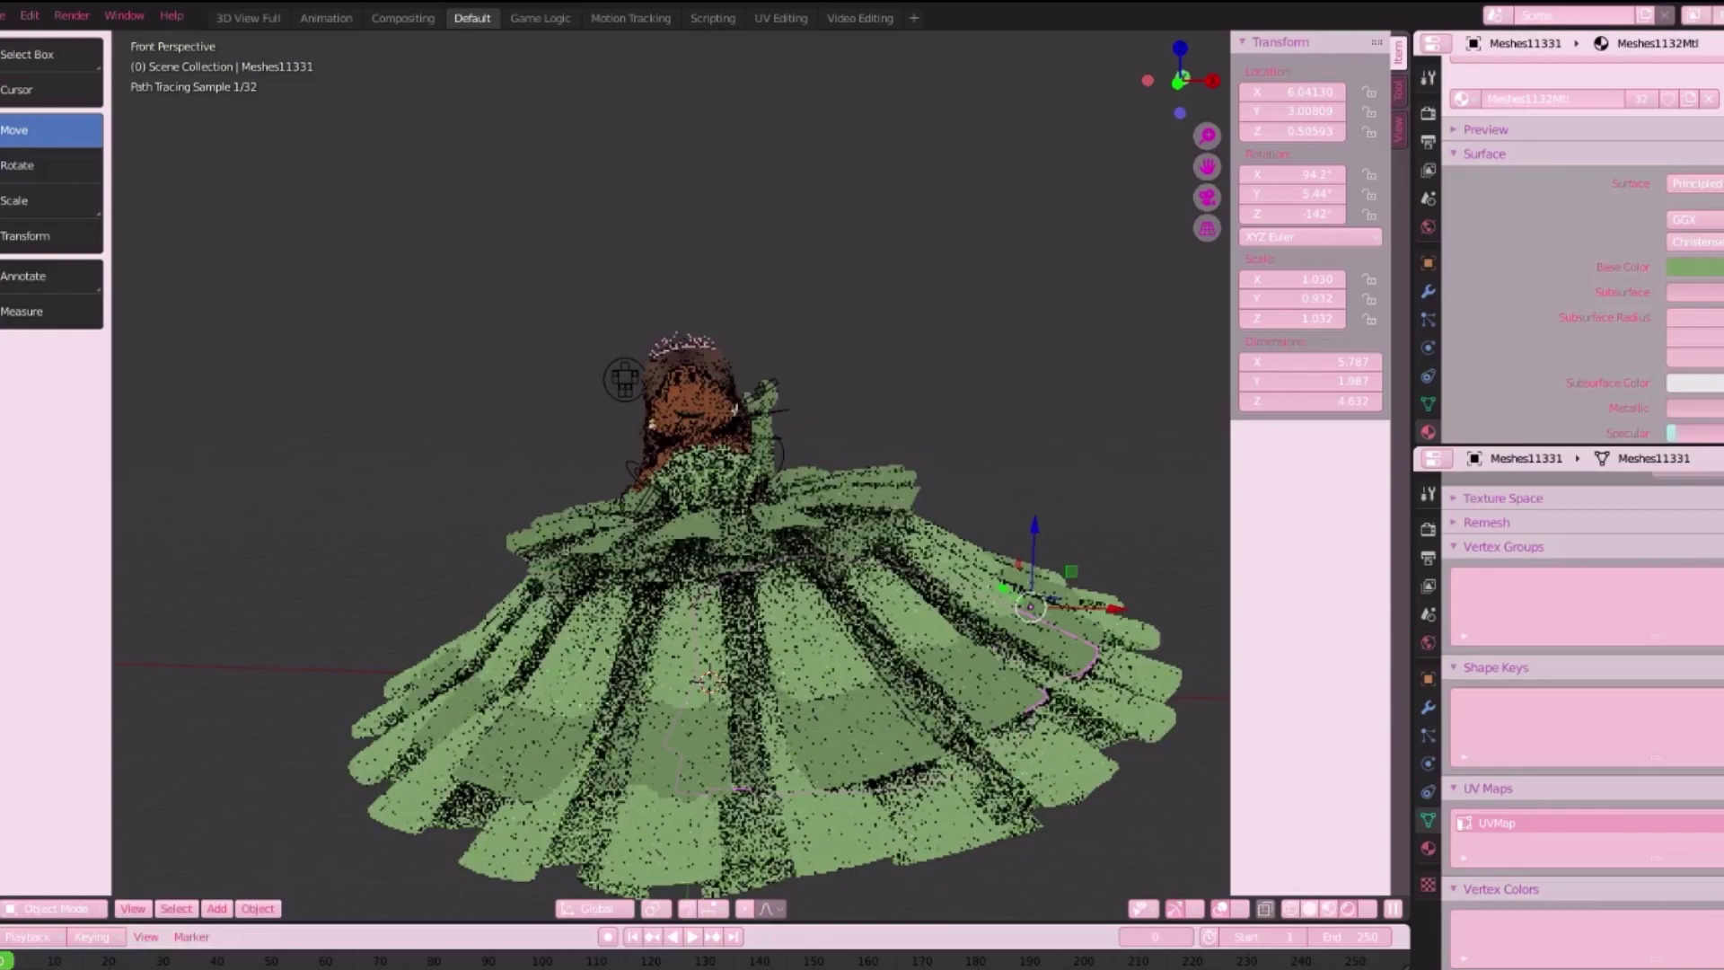
click(1695, 267)
drag(1723, 377, 1723, 342)
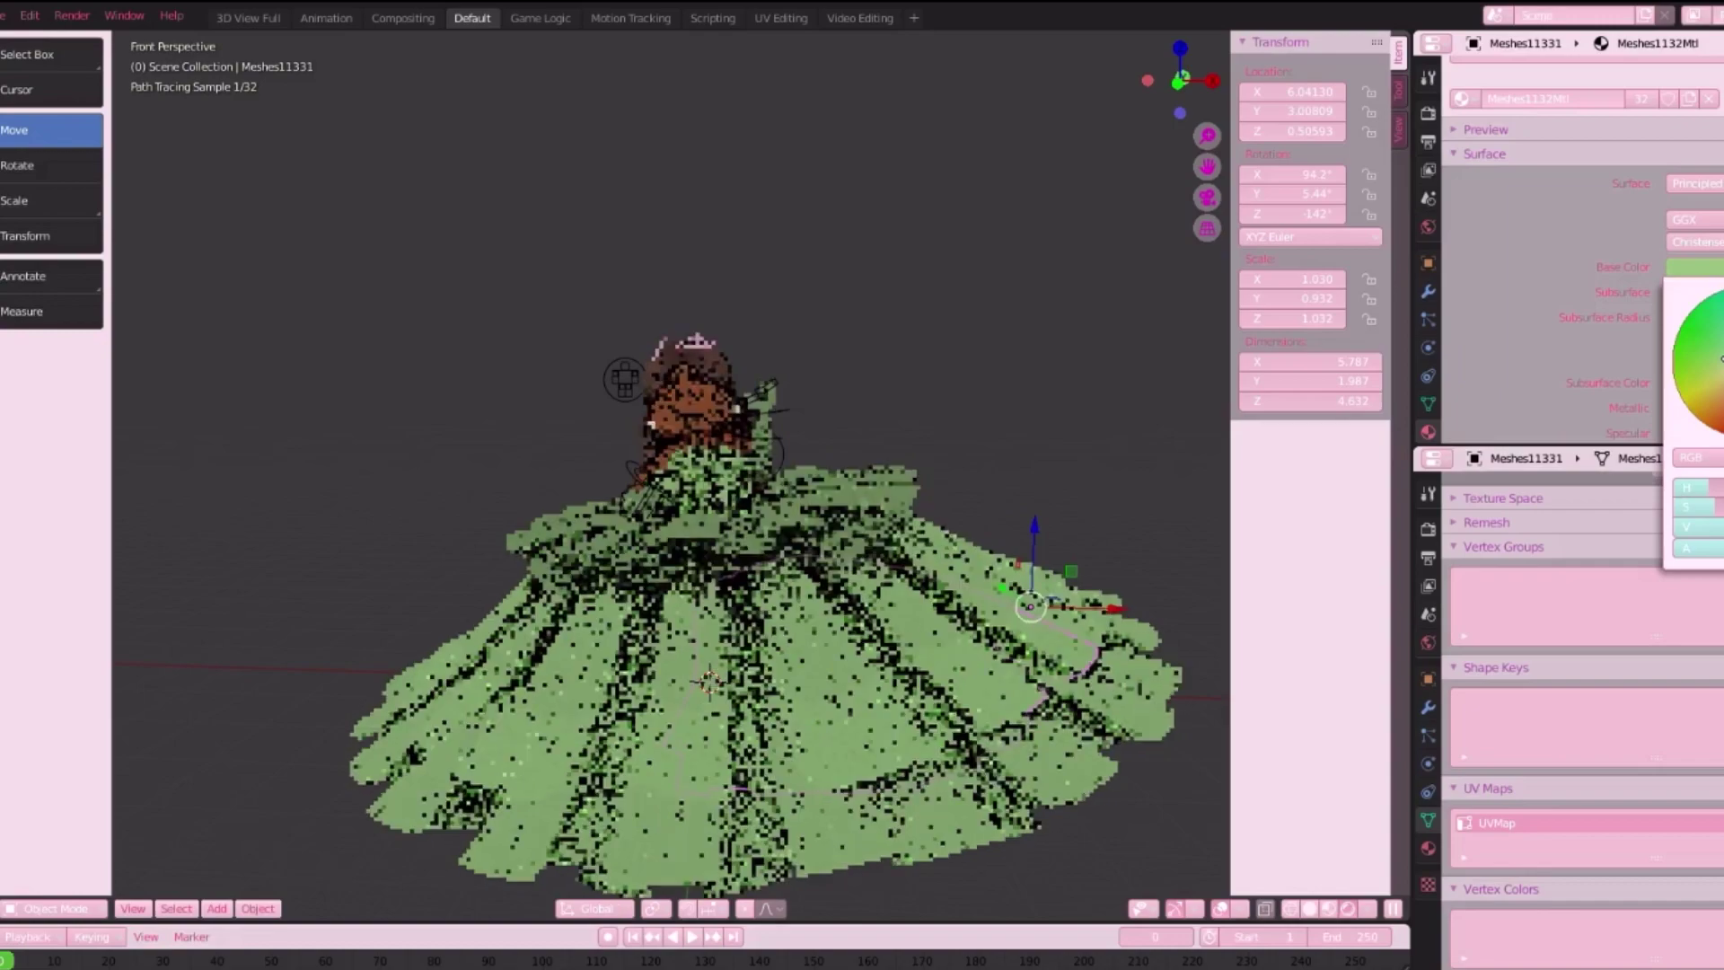
click(1119, 434)
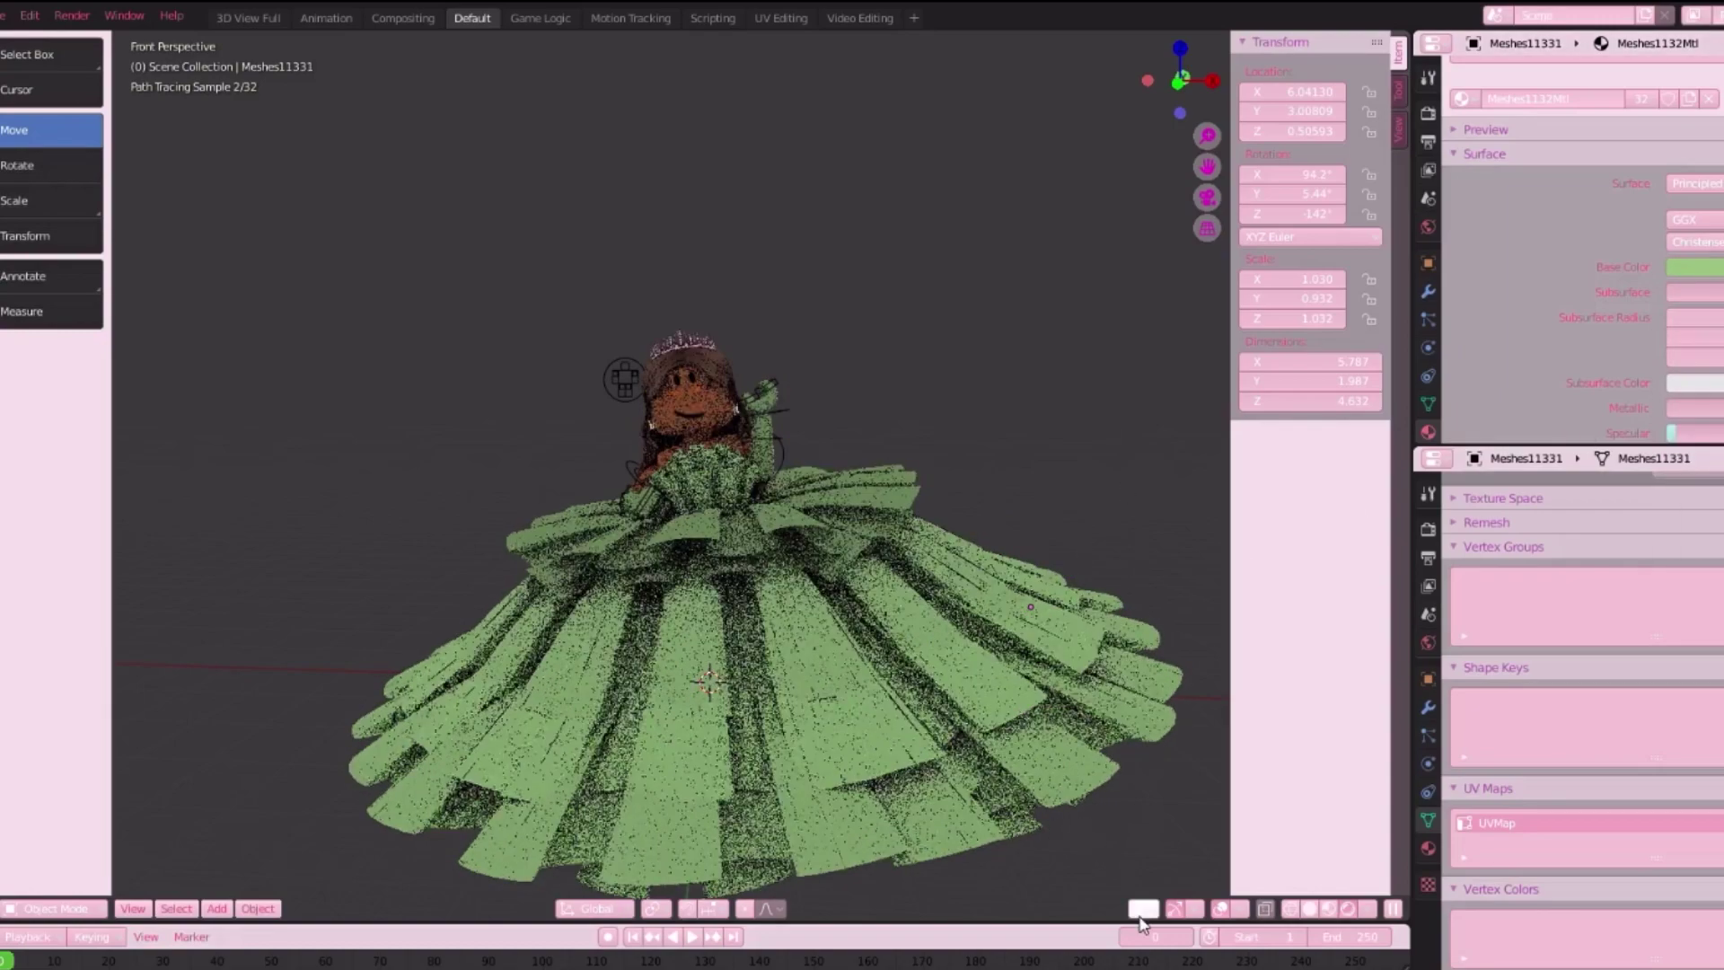
- Leave rendered shading, select the tiara and set its base color to a pale green
click(1310, 908)
shift+scroll(682, 476, up, 5)
scroll(681, 476, up, 4)
click(682, 474)
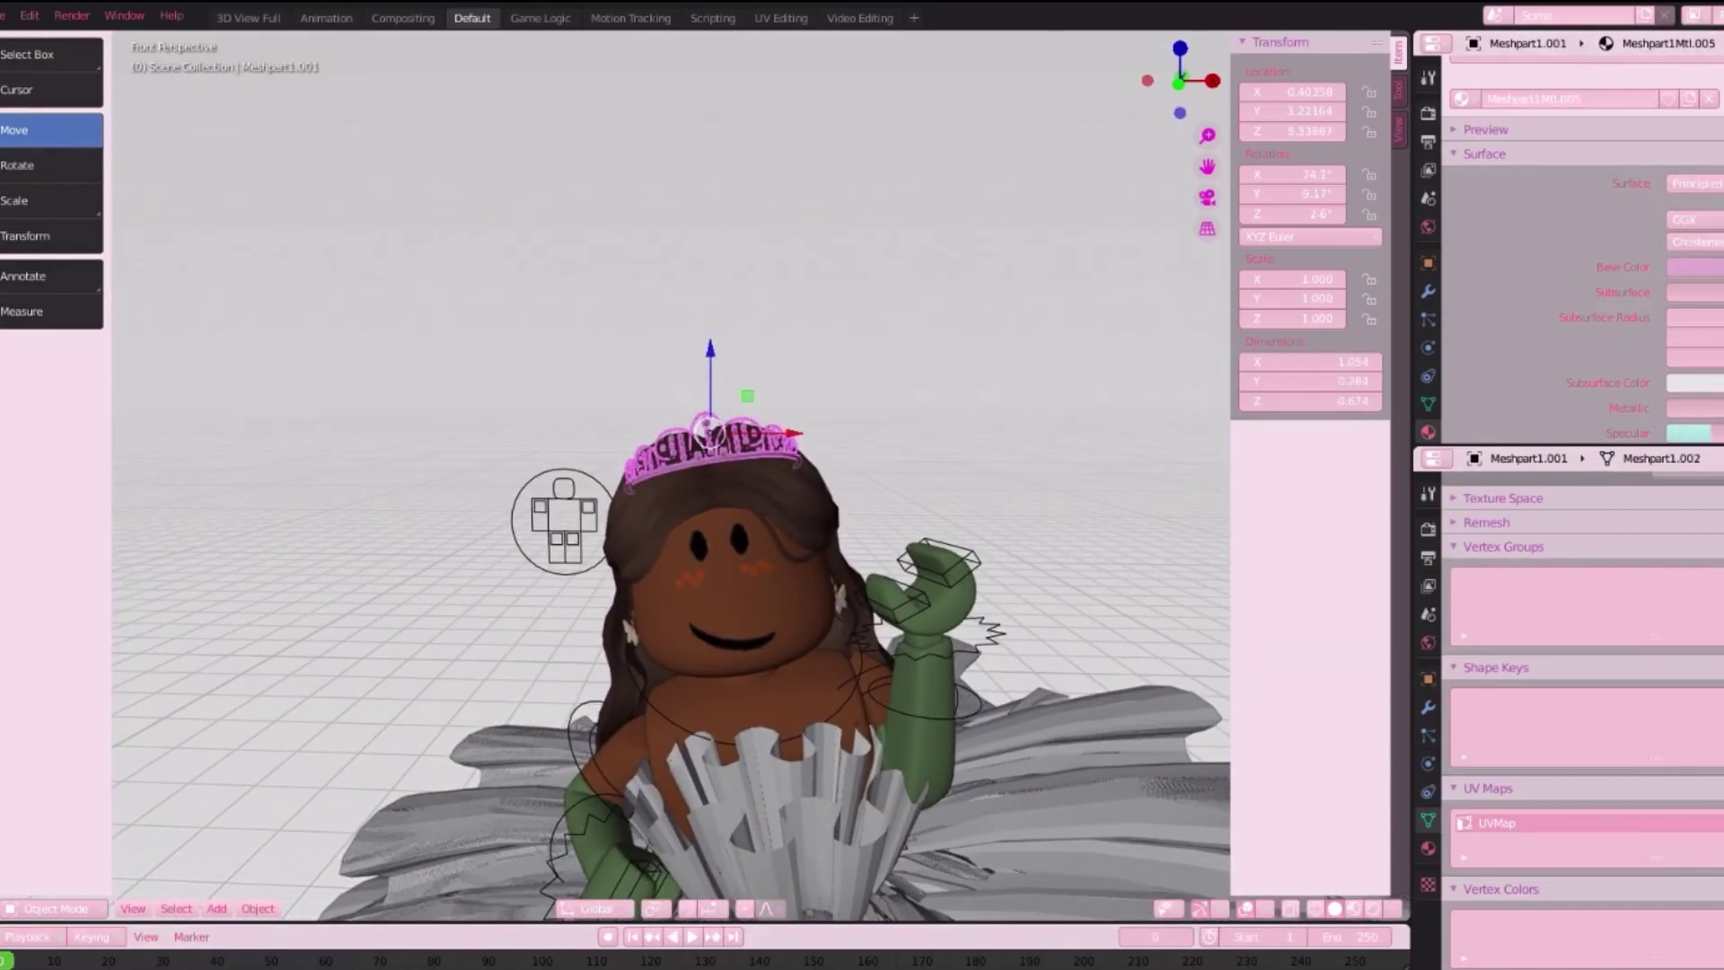
click(1707, 266)
click(1717, 359)
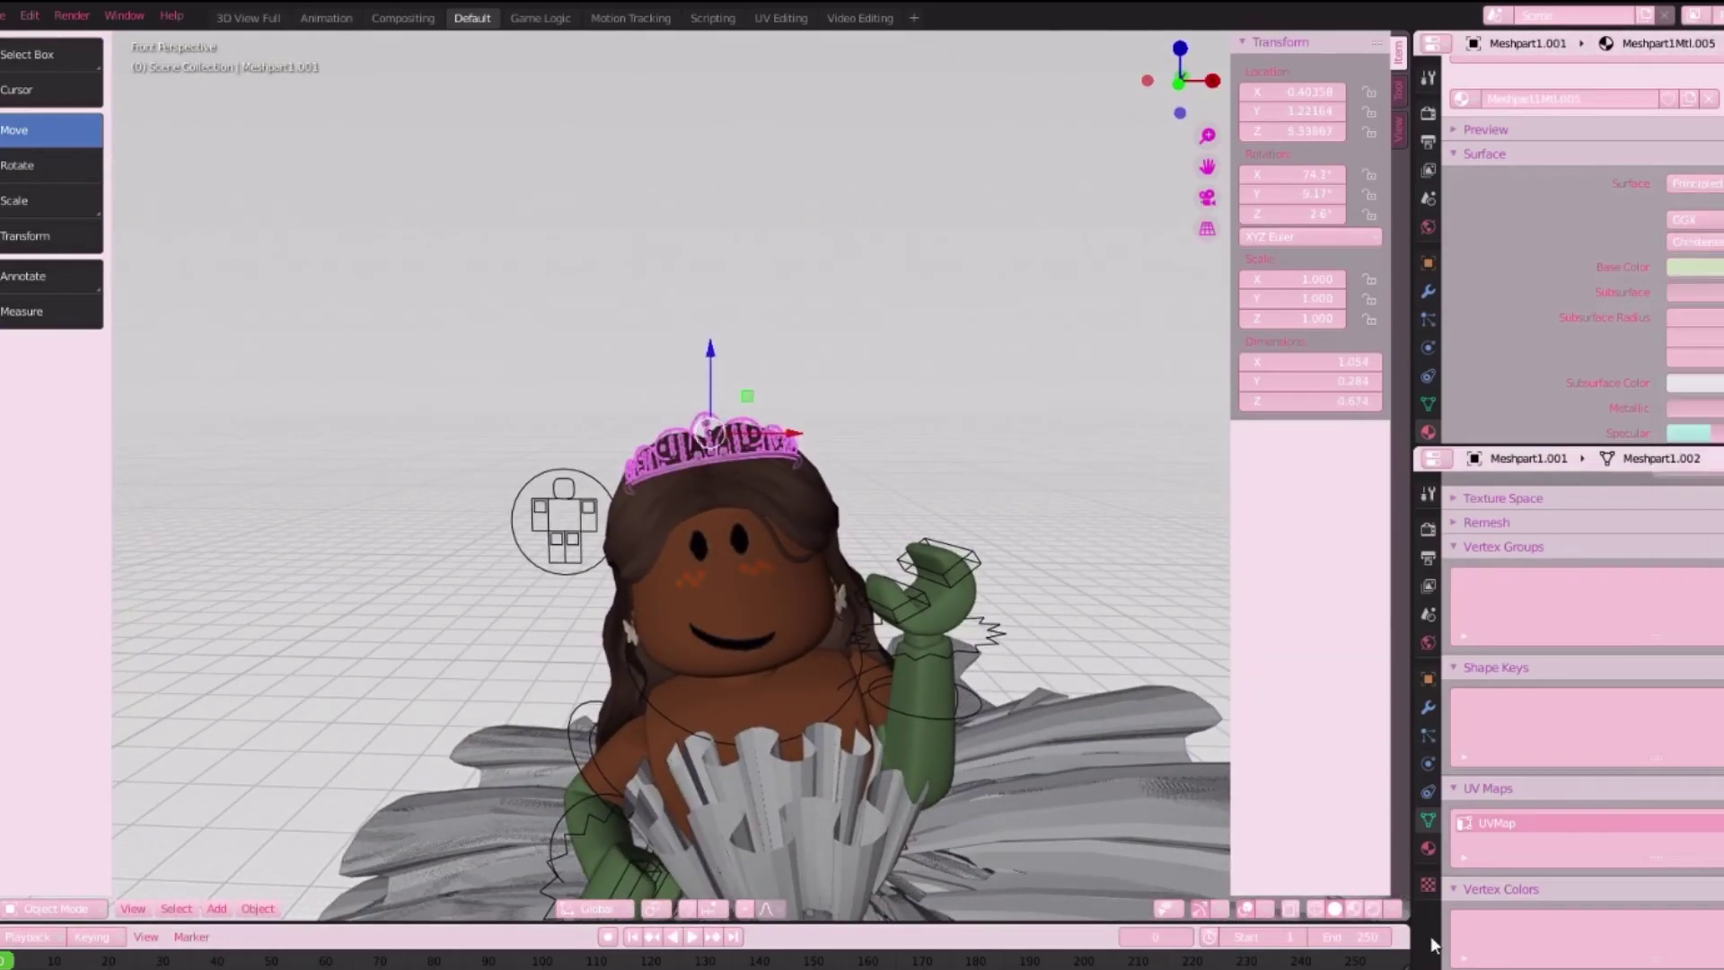
- Switch back to rendered shading and make the tiara's base color a stronger light green
click(1374, 910)
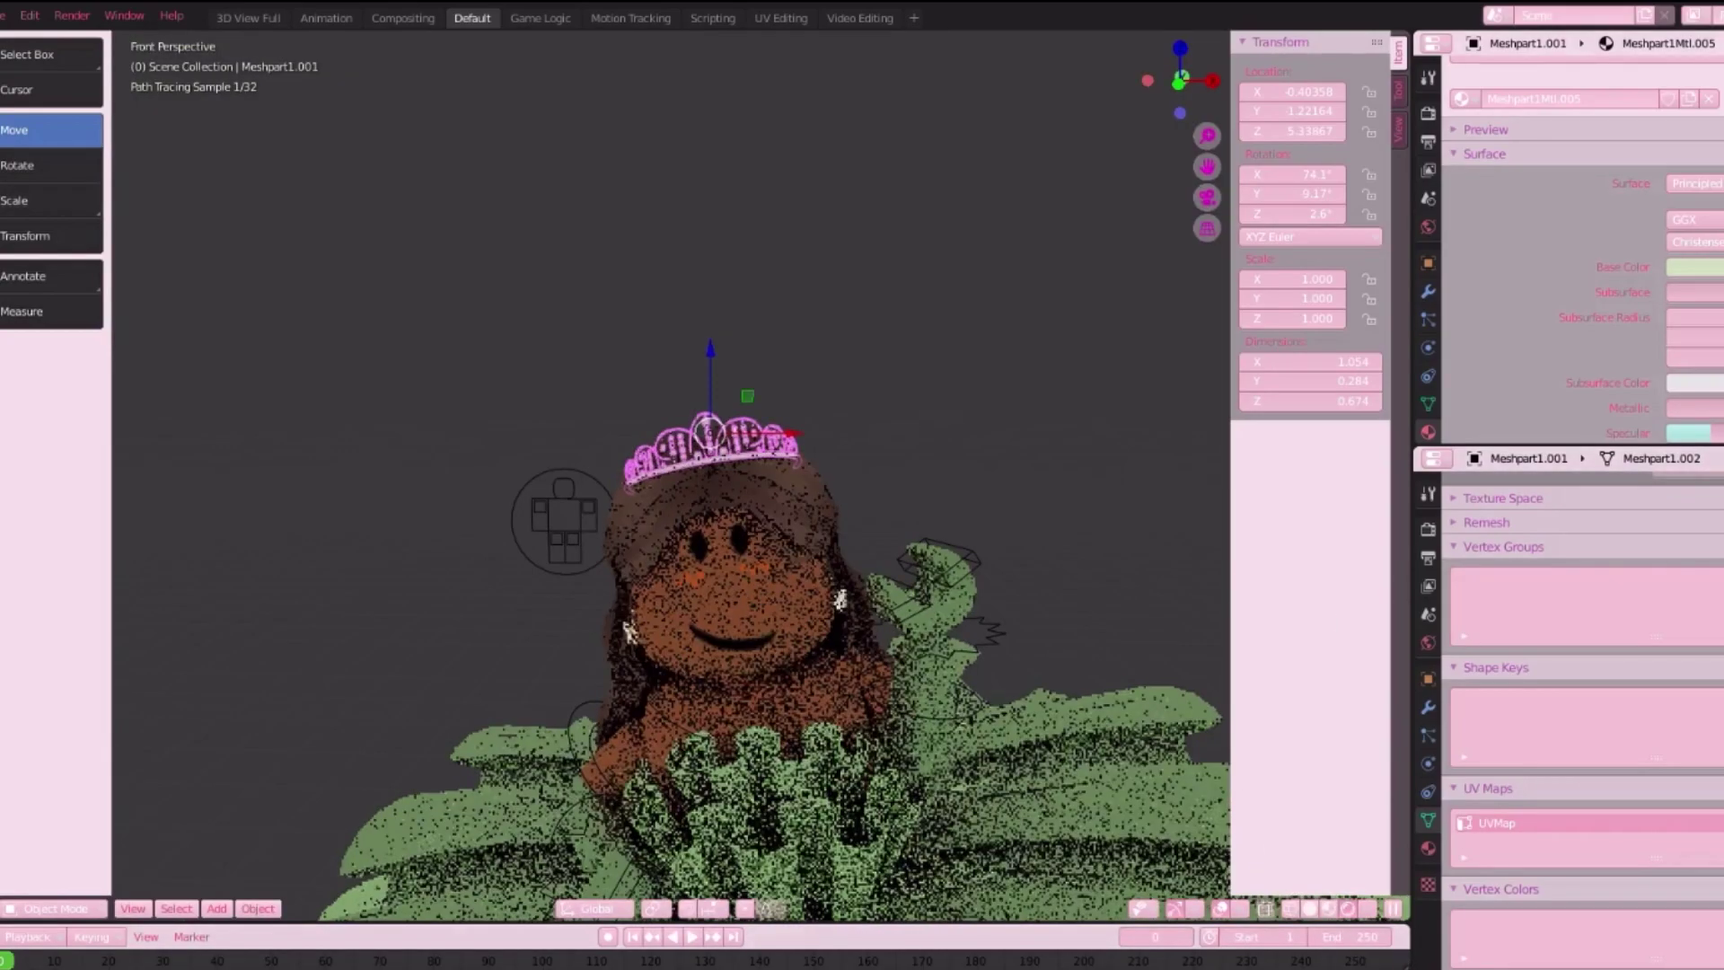
click(1696, 267)
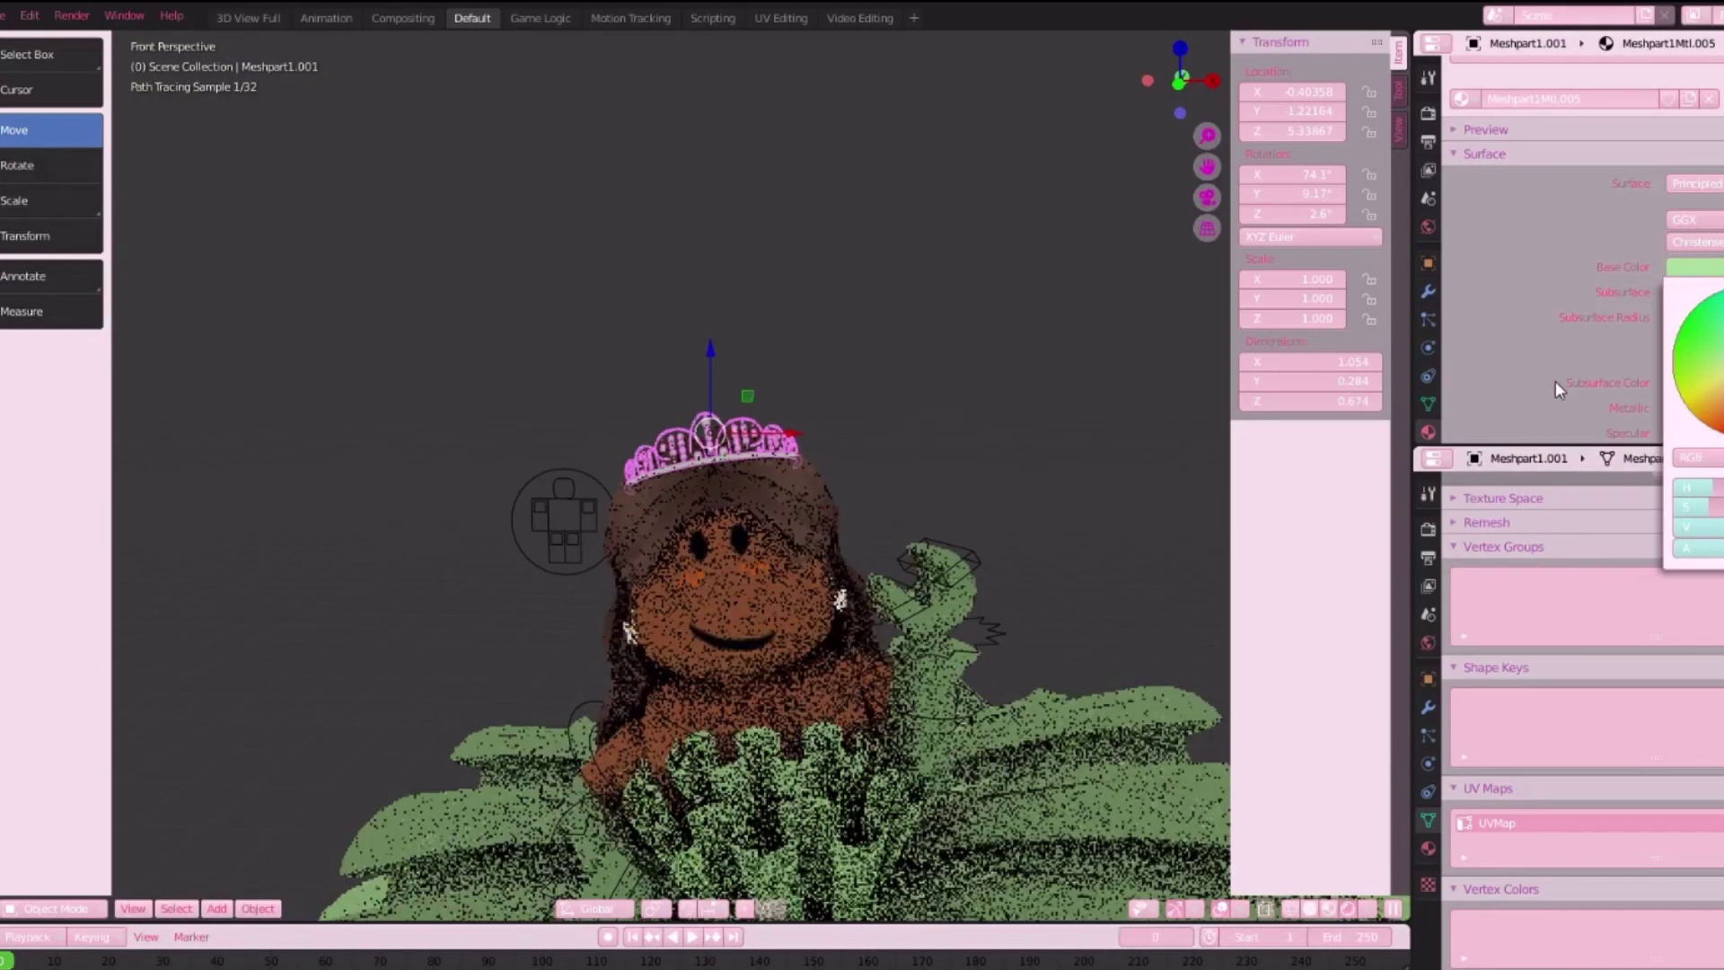
click(977, 457)
scroll(1017, 498, down, 4)
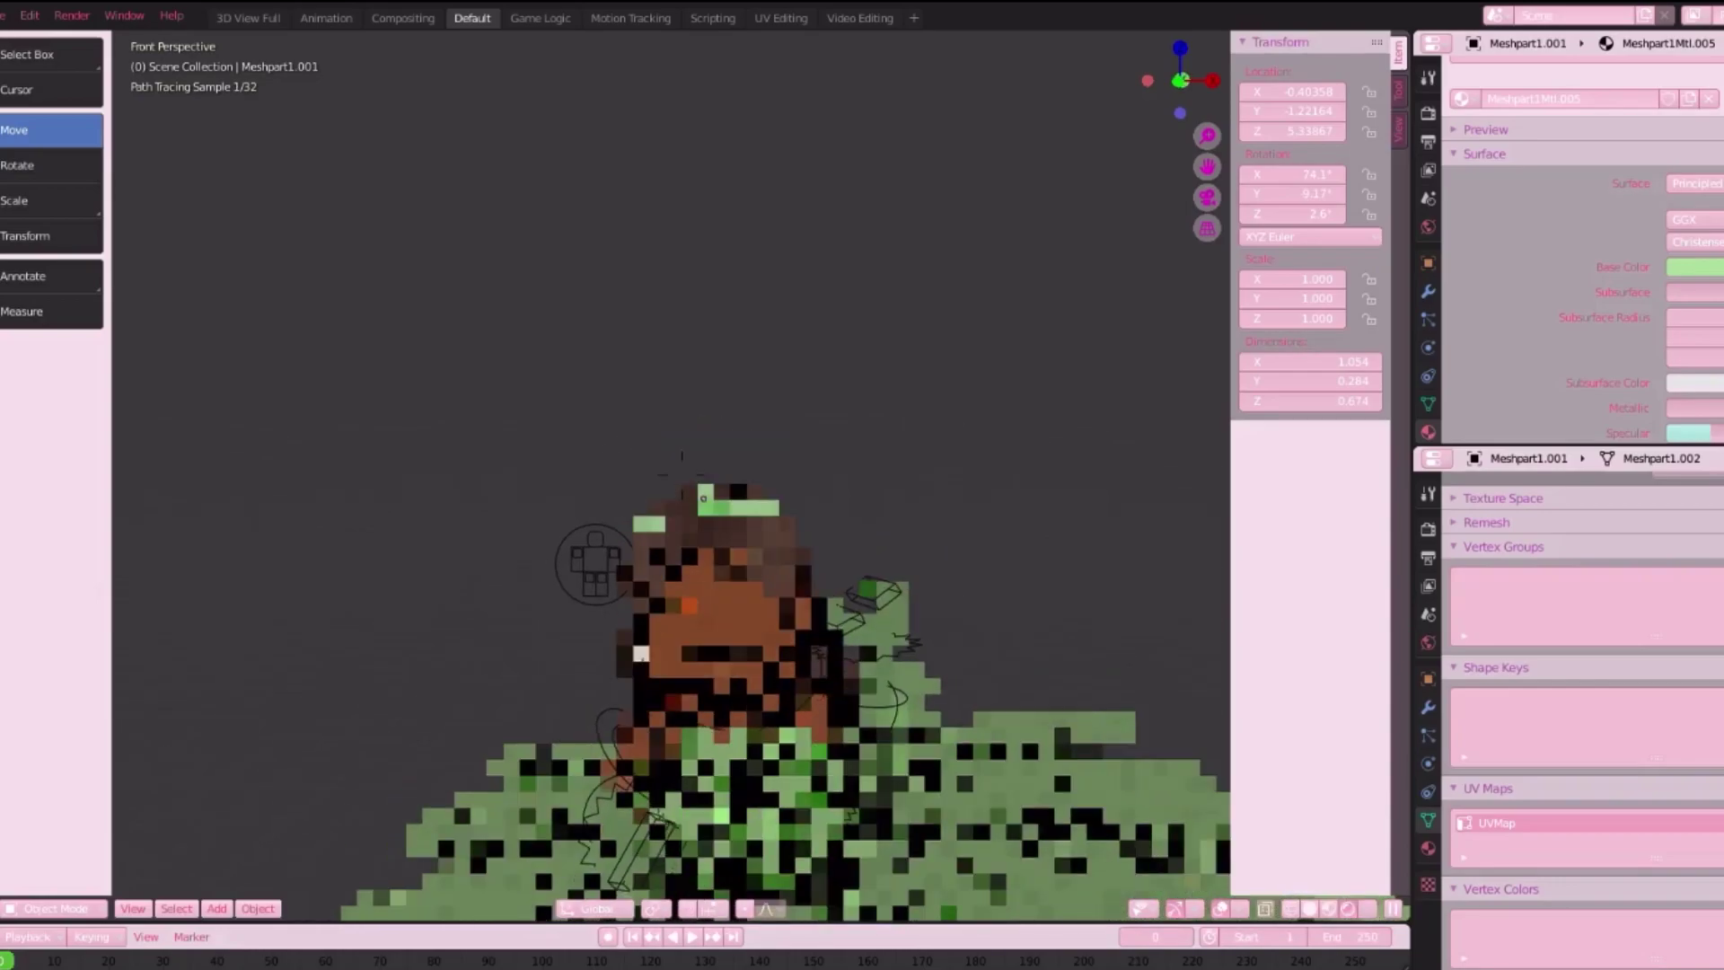
scroll(682, 474, down, 2)
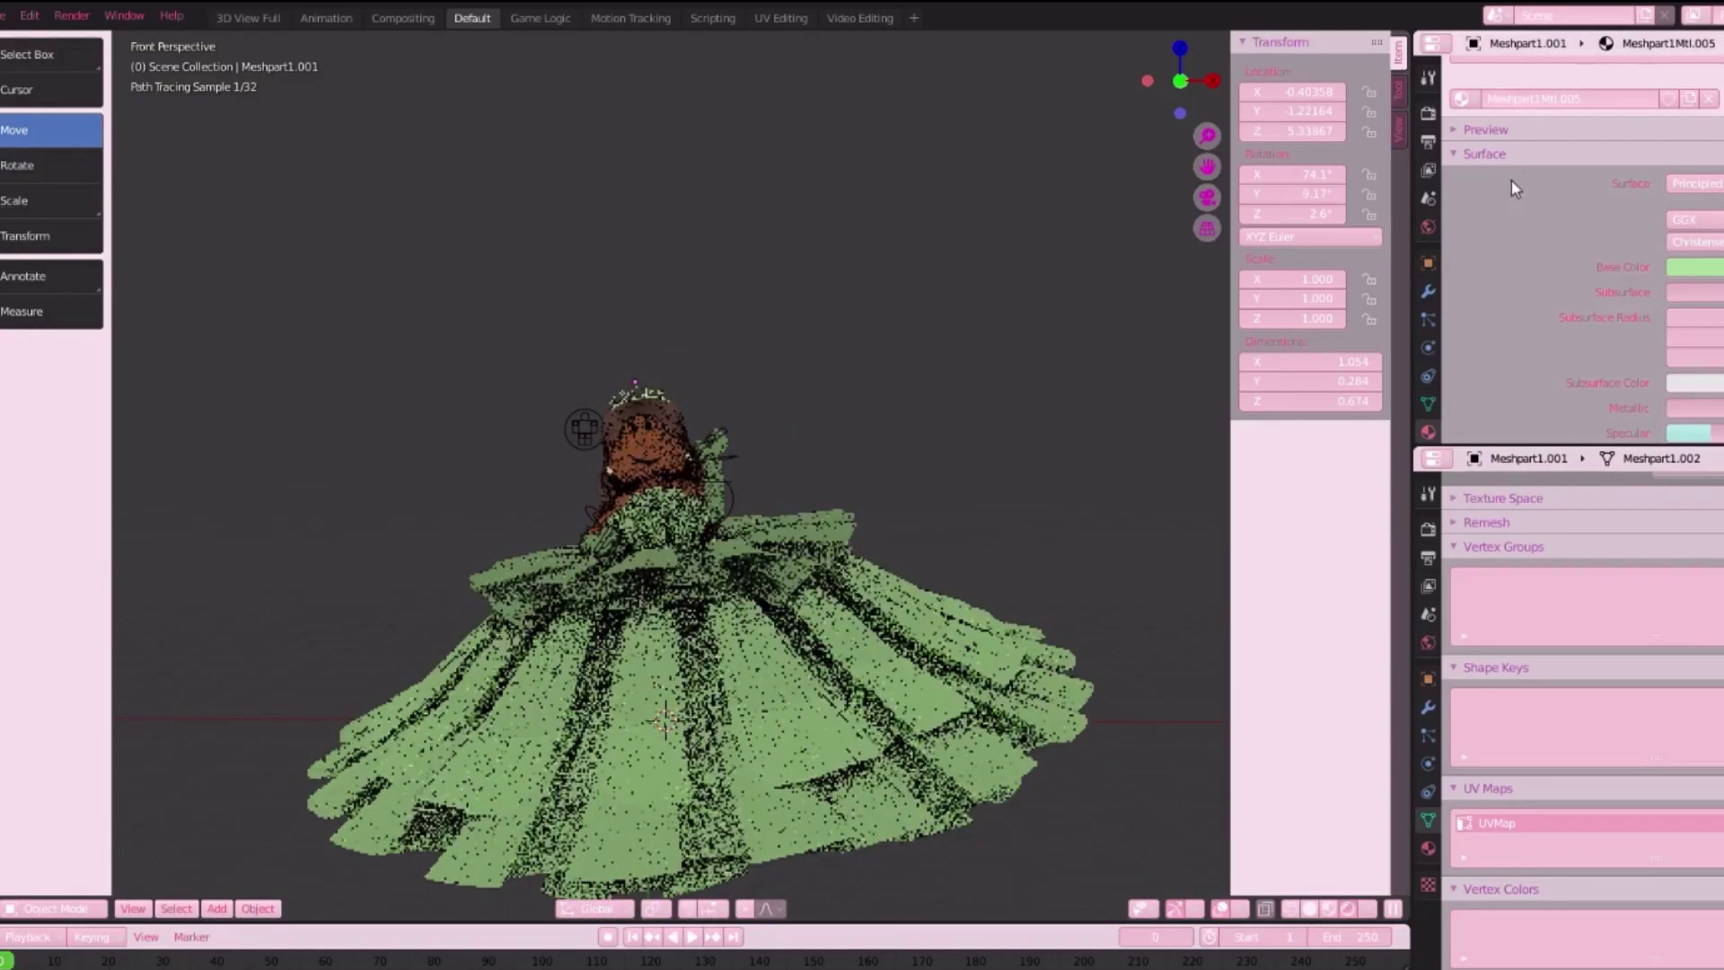
- Enable denoising for the scene's render layer
click(1427, 147)
scroll(1498, 367, down, 4)
click(1427, 169)
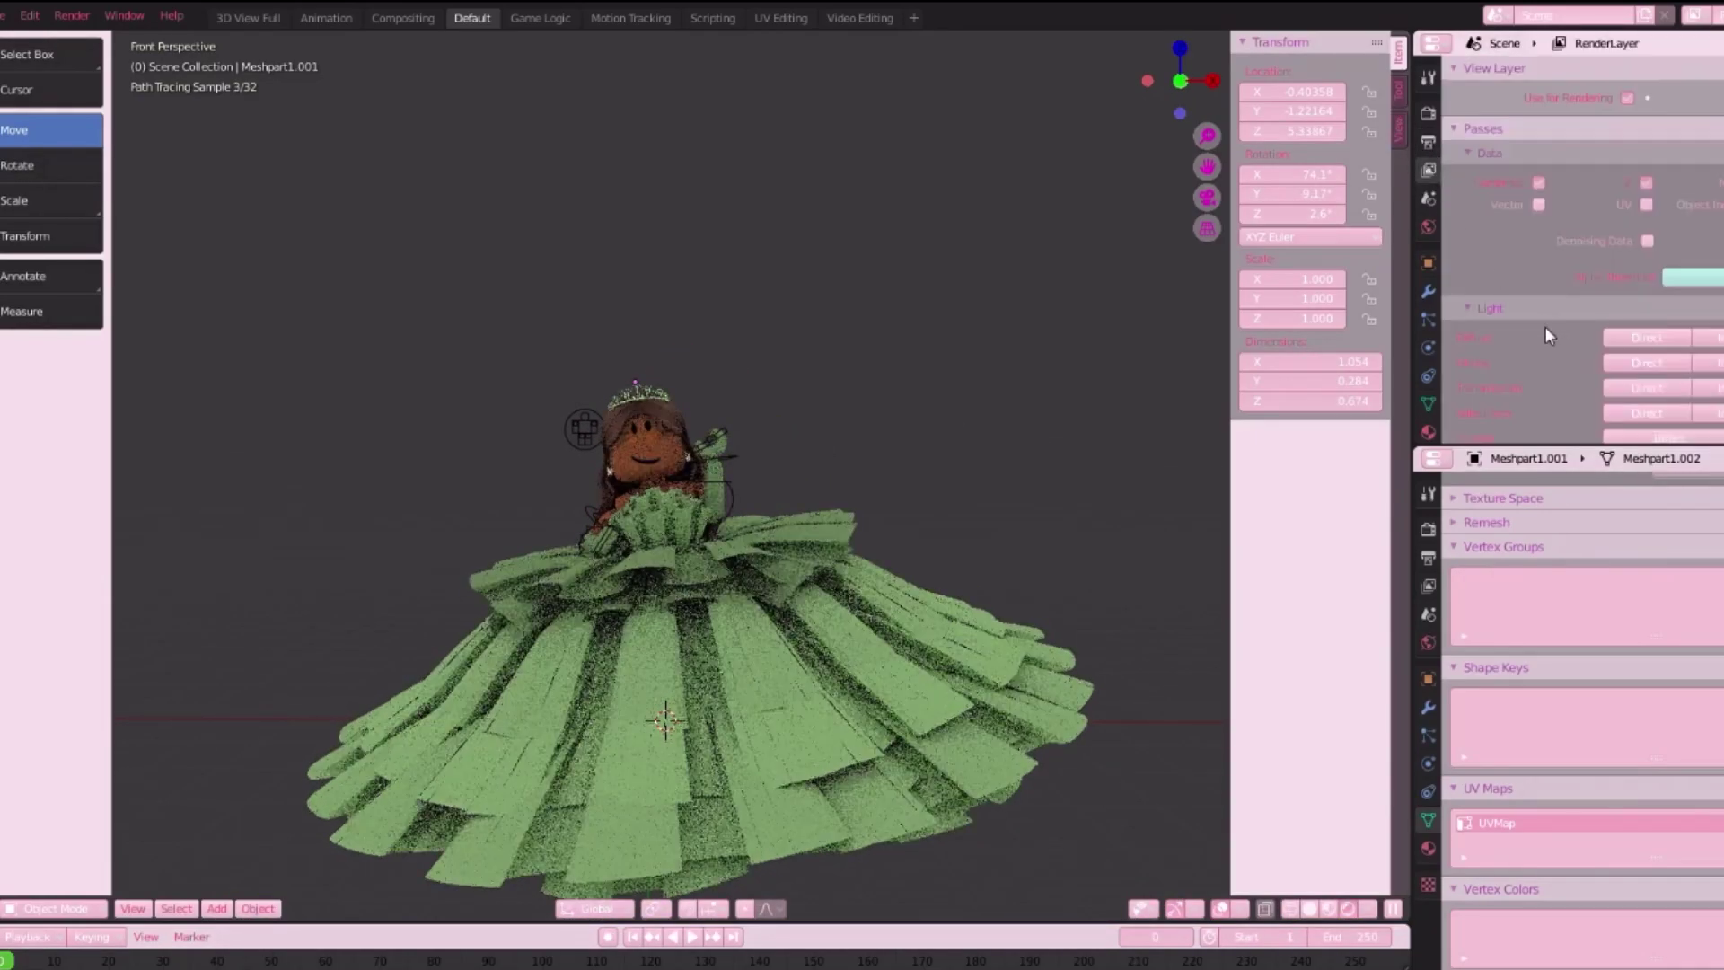
scroll(1527, 386, down, 6)
click(1472, 433)
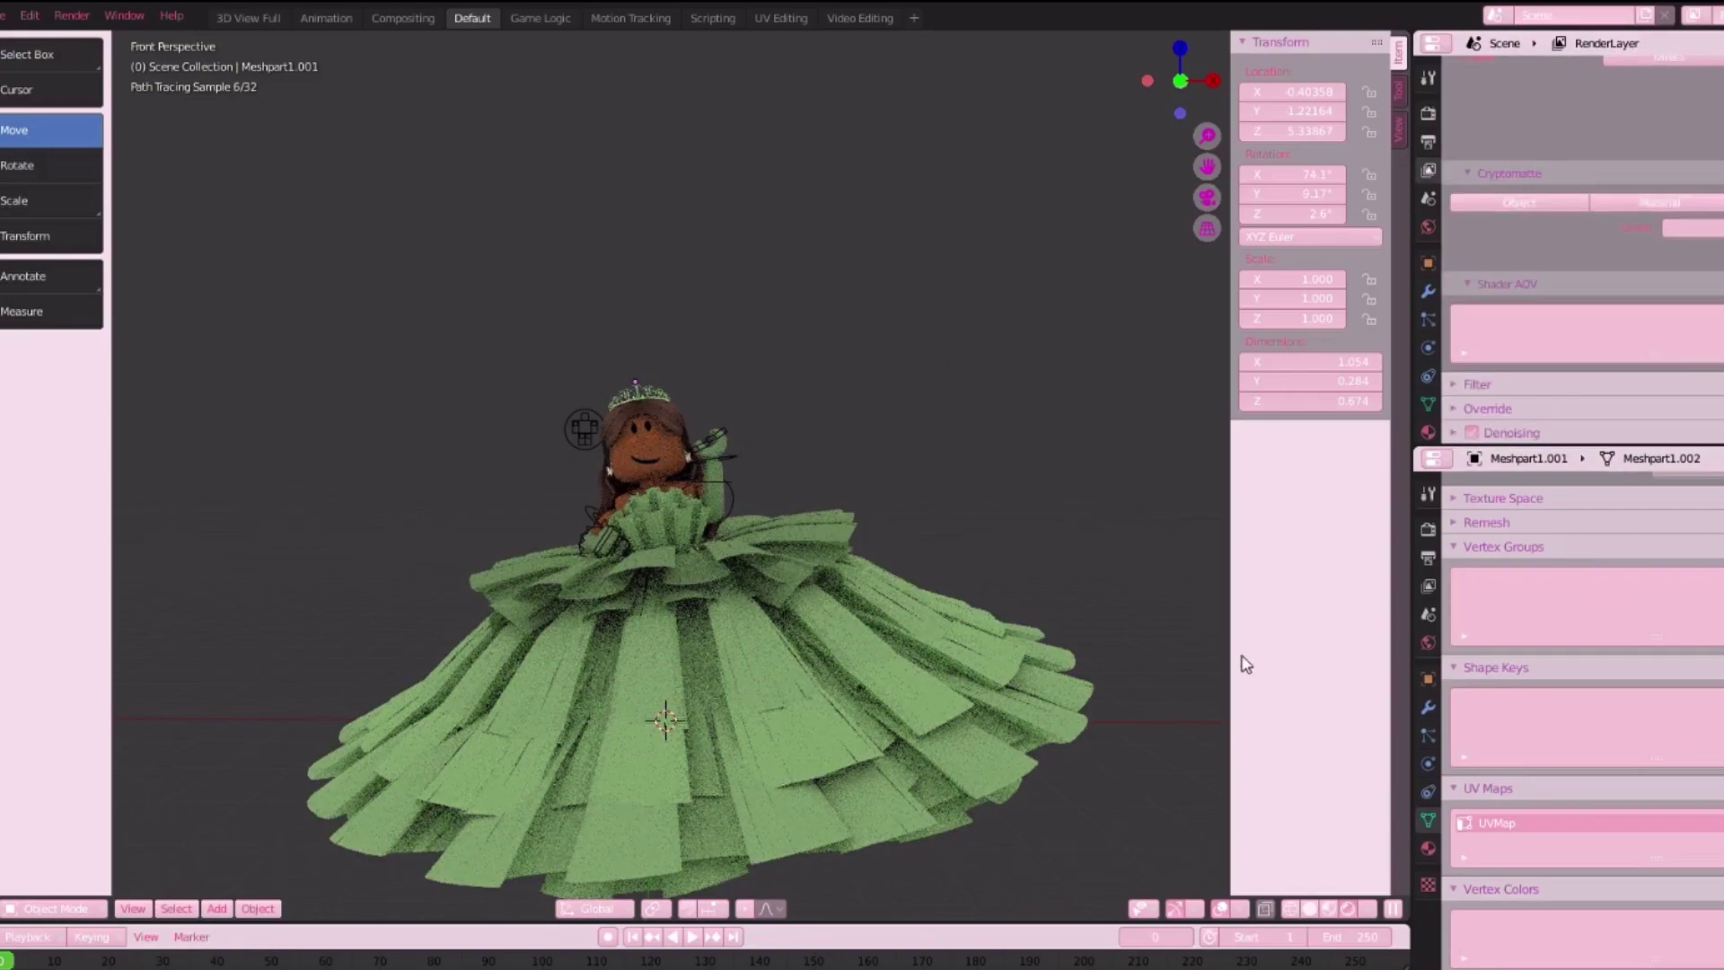
- Leave rendered shading, add a camera, look through it and back it away to frame the avatar
click(1308, 909)
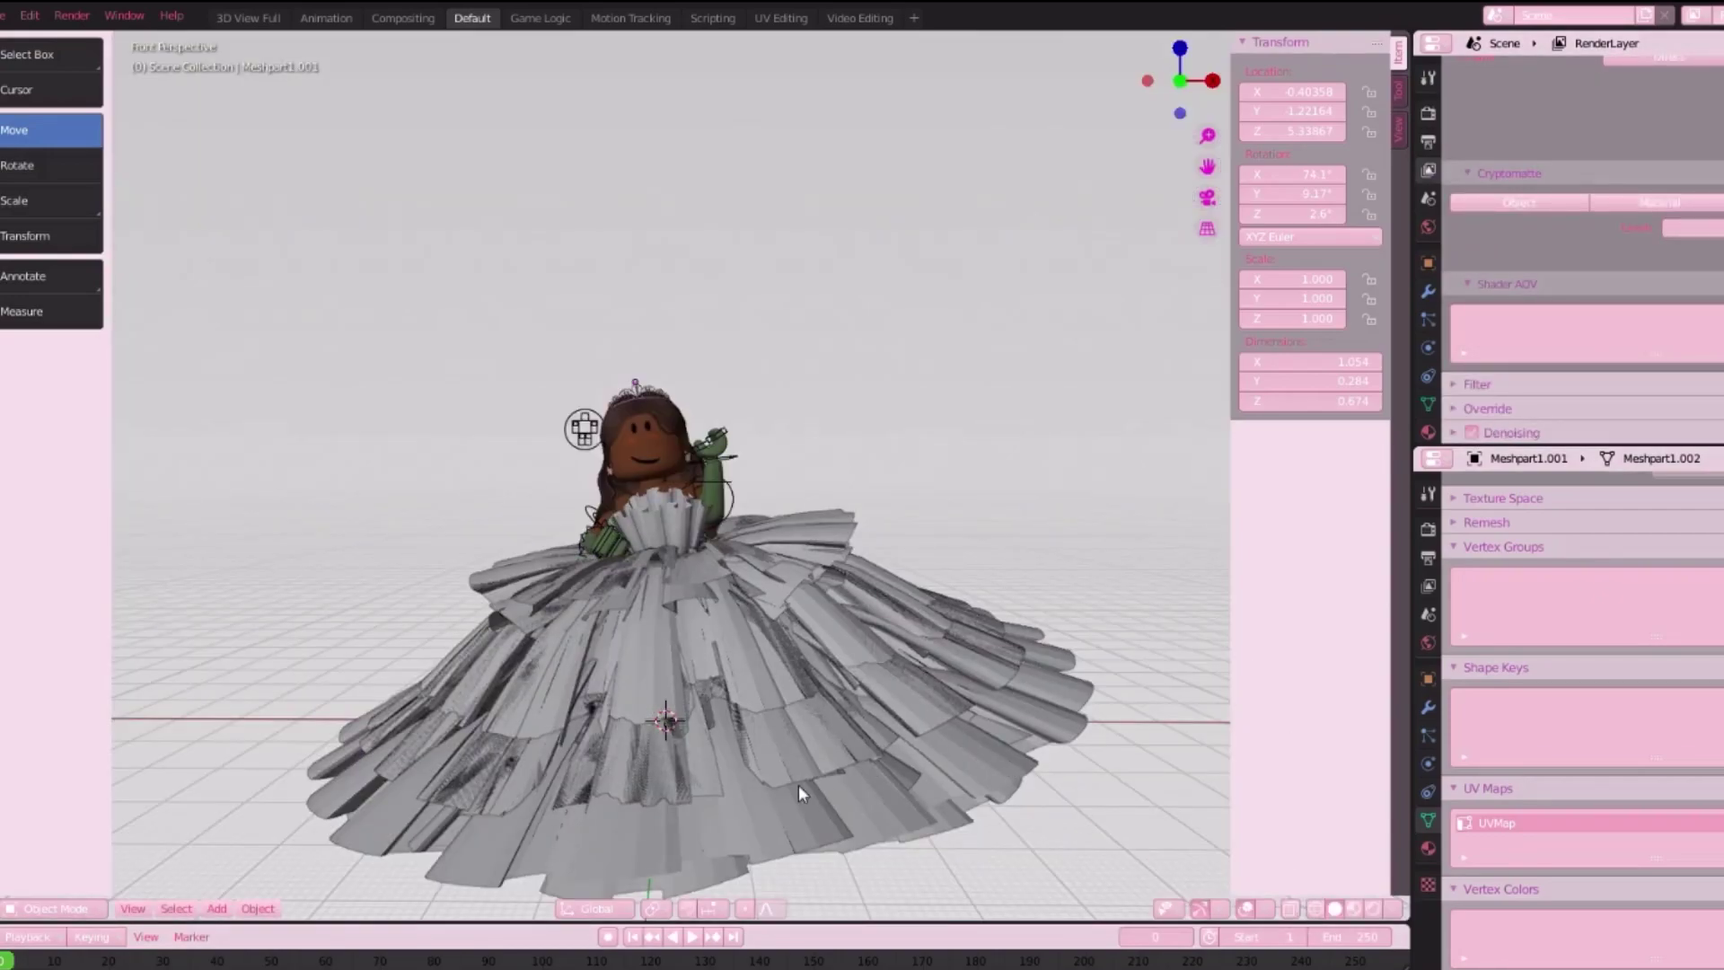
scroll(799, 785, up, 2)
scroll(681, 474, down, 1)
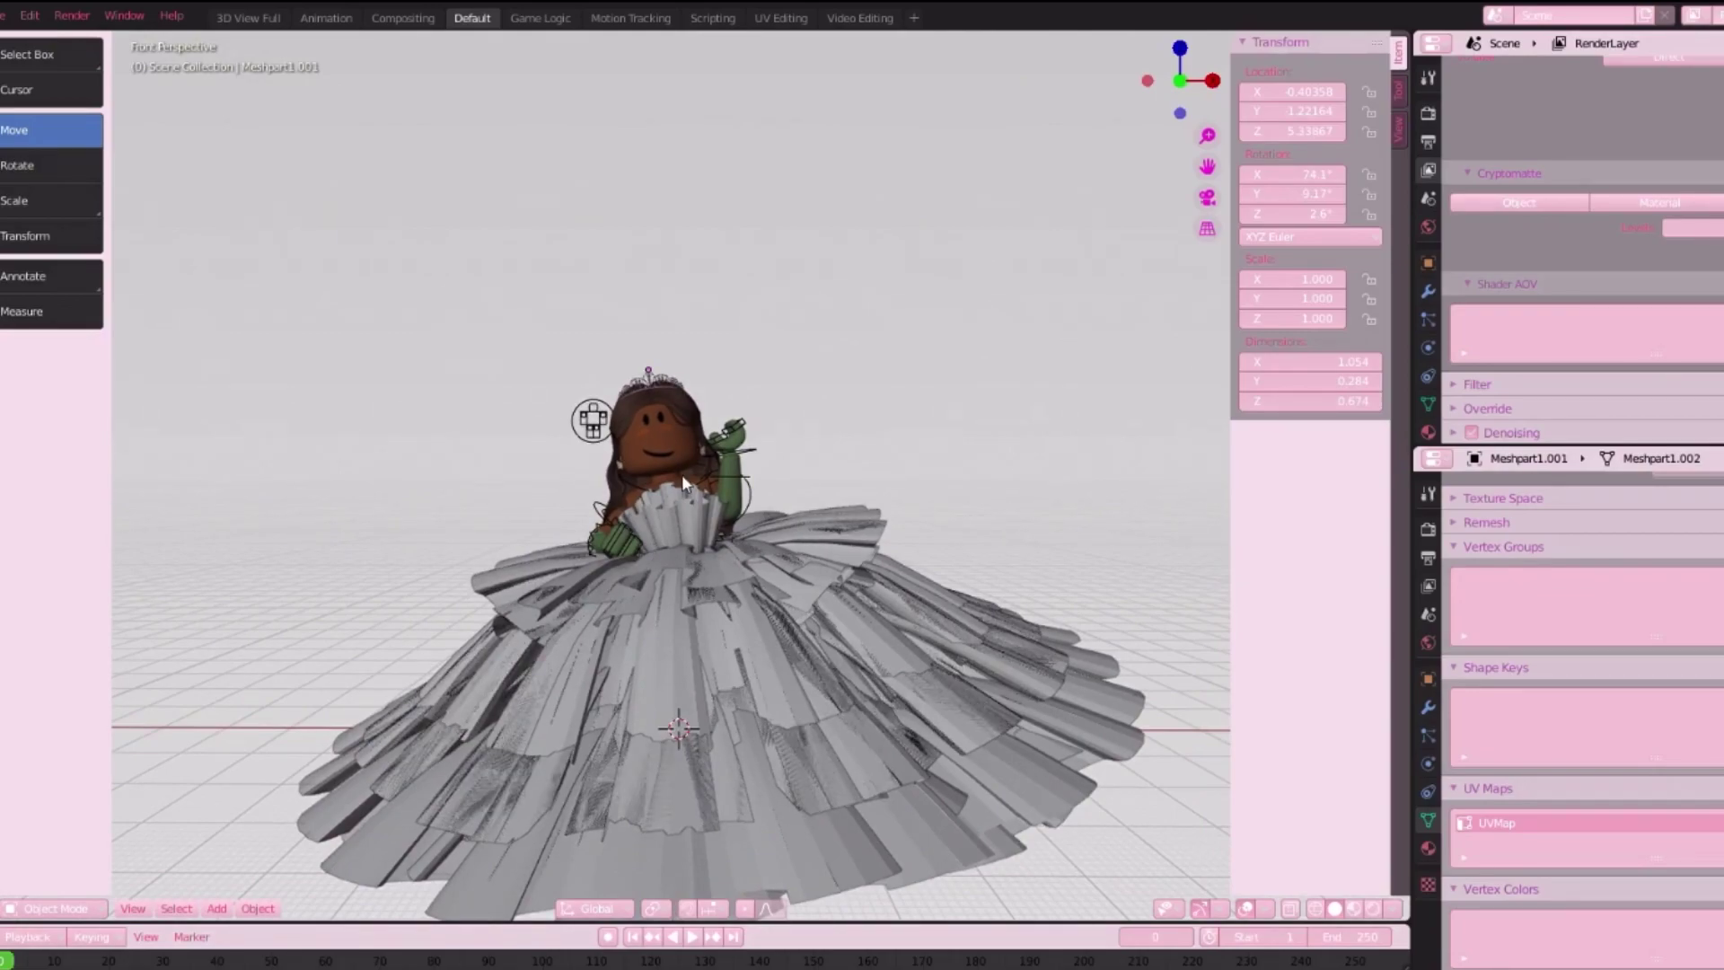
key(shift+a)
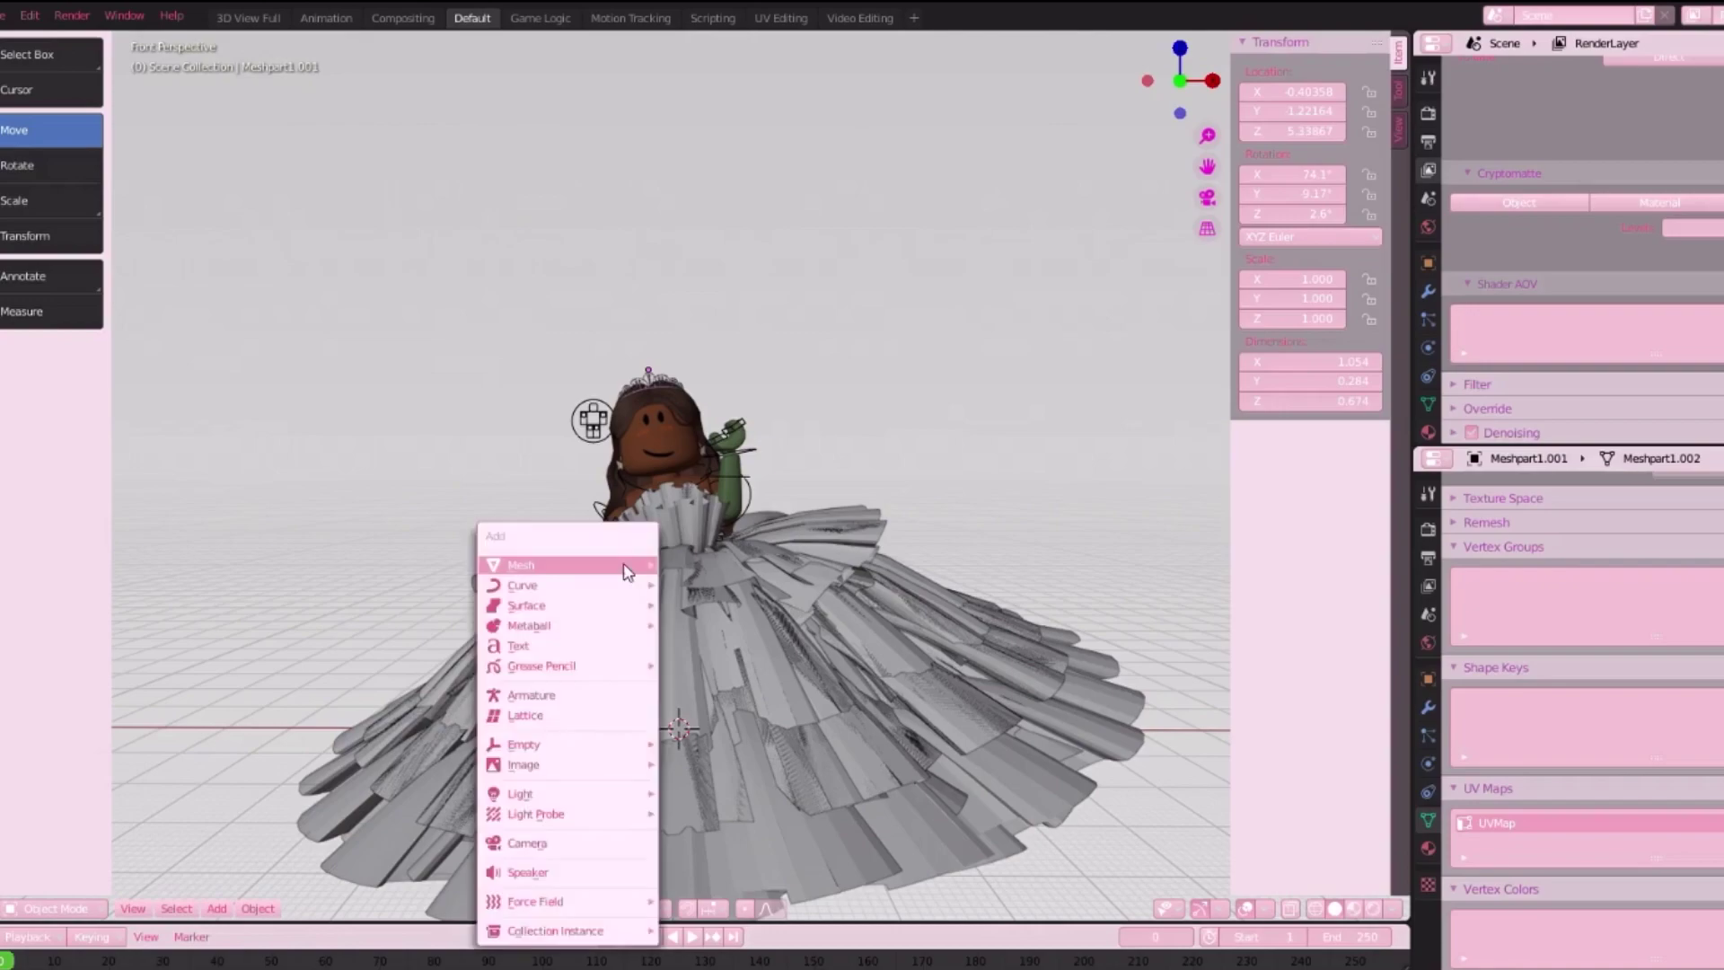
click(528, 845)
click(1207, 196)
key(s)
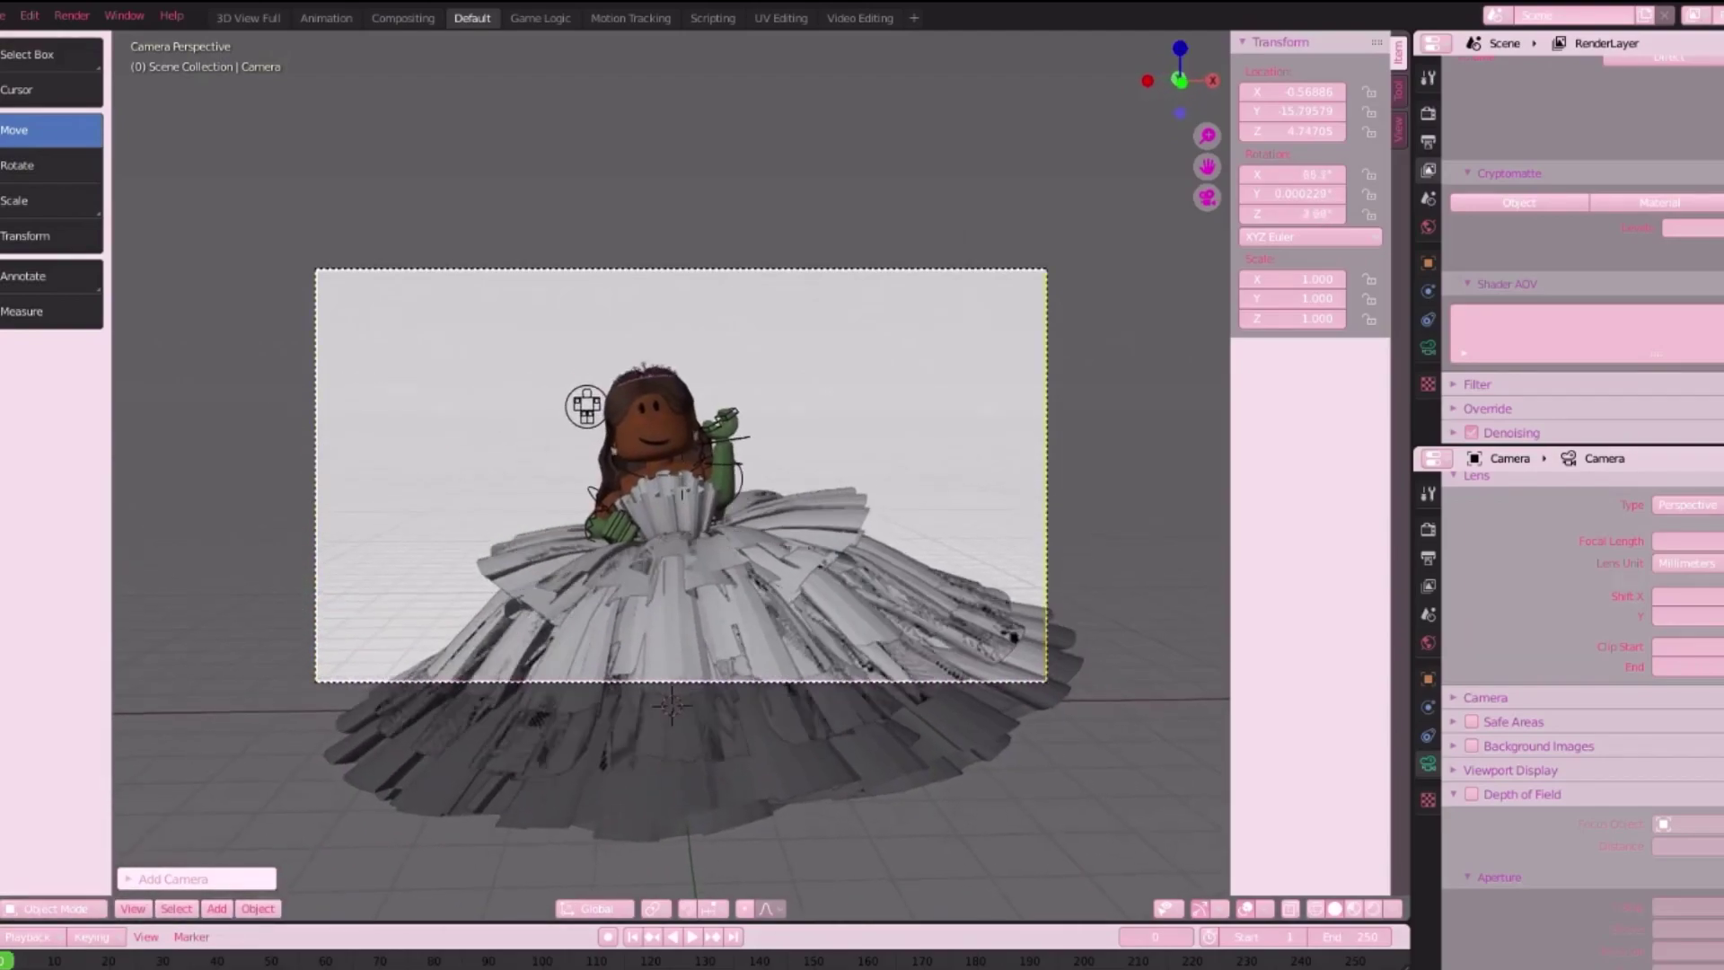
click(681, 475)
- Change the output resolution to make the camera frame square
click(1428, 142)
click(1429, 114)
click(1428, 142)
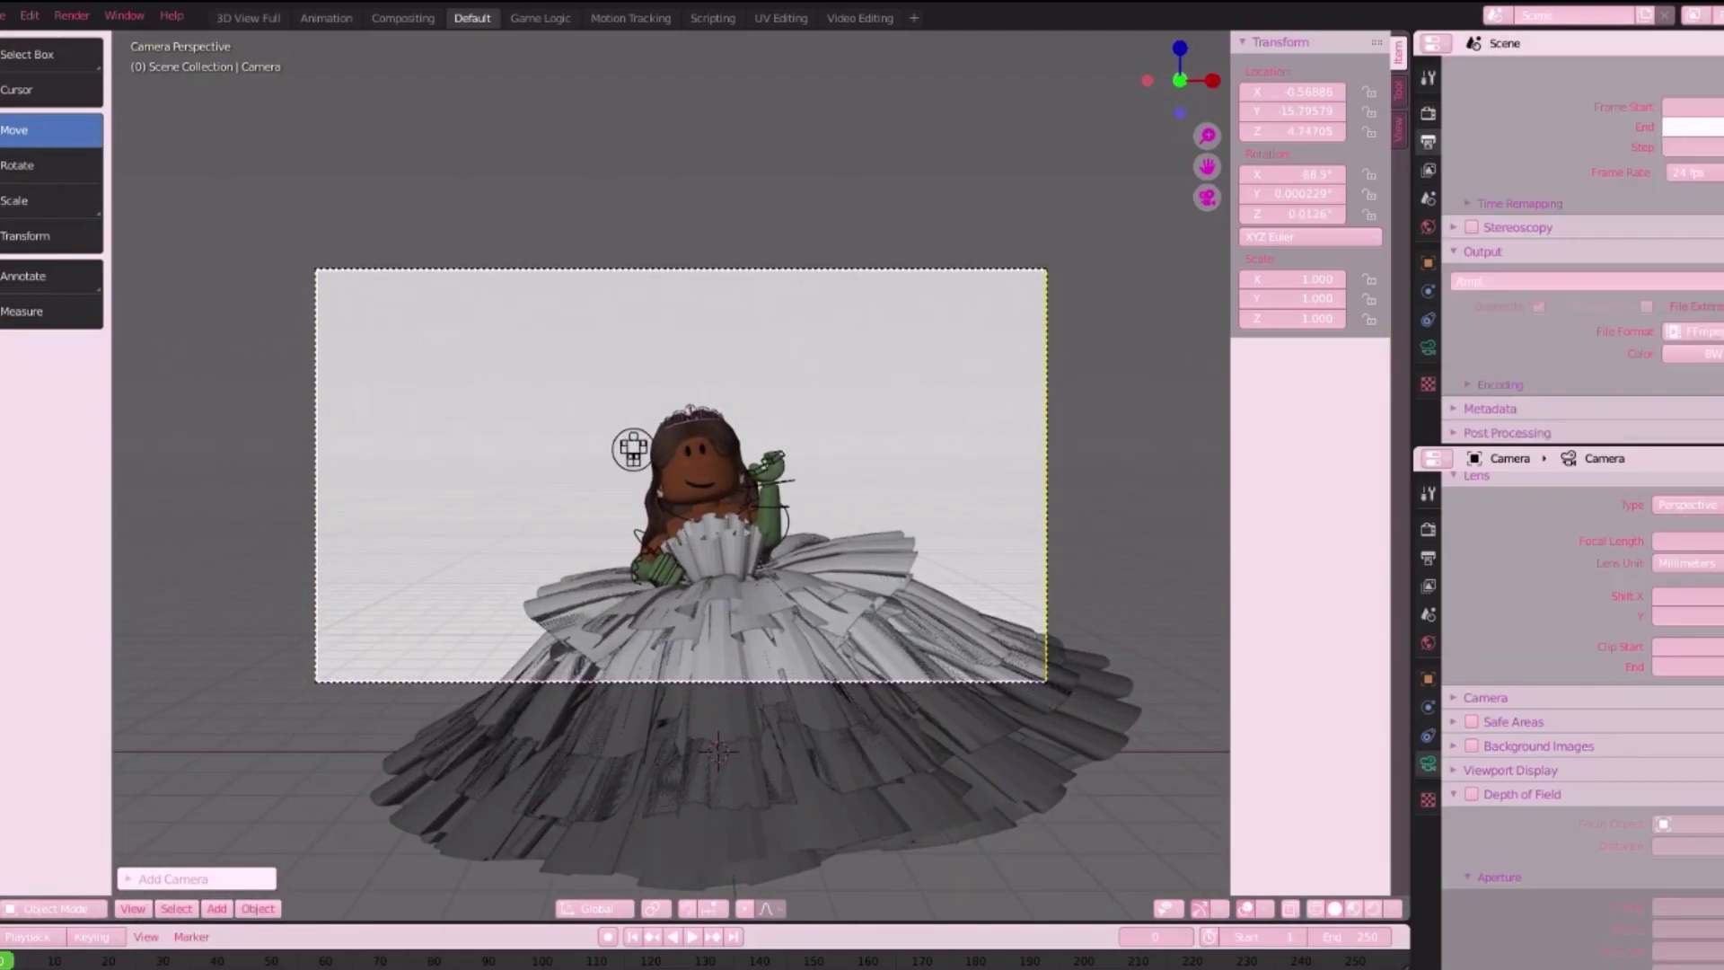
scroll(1581, 224, up, 4)
key(Return)
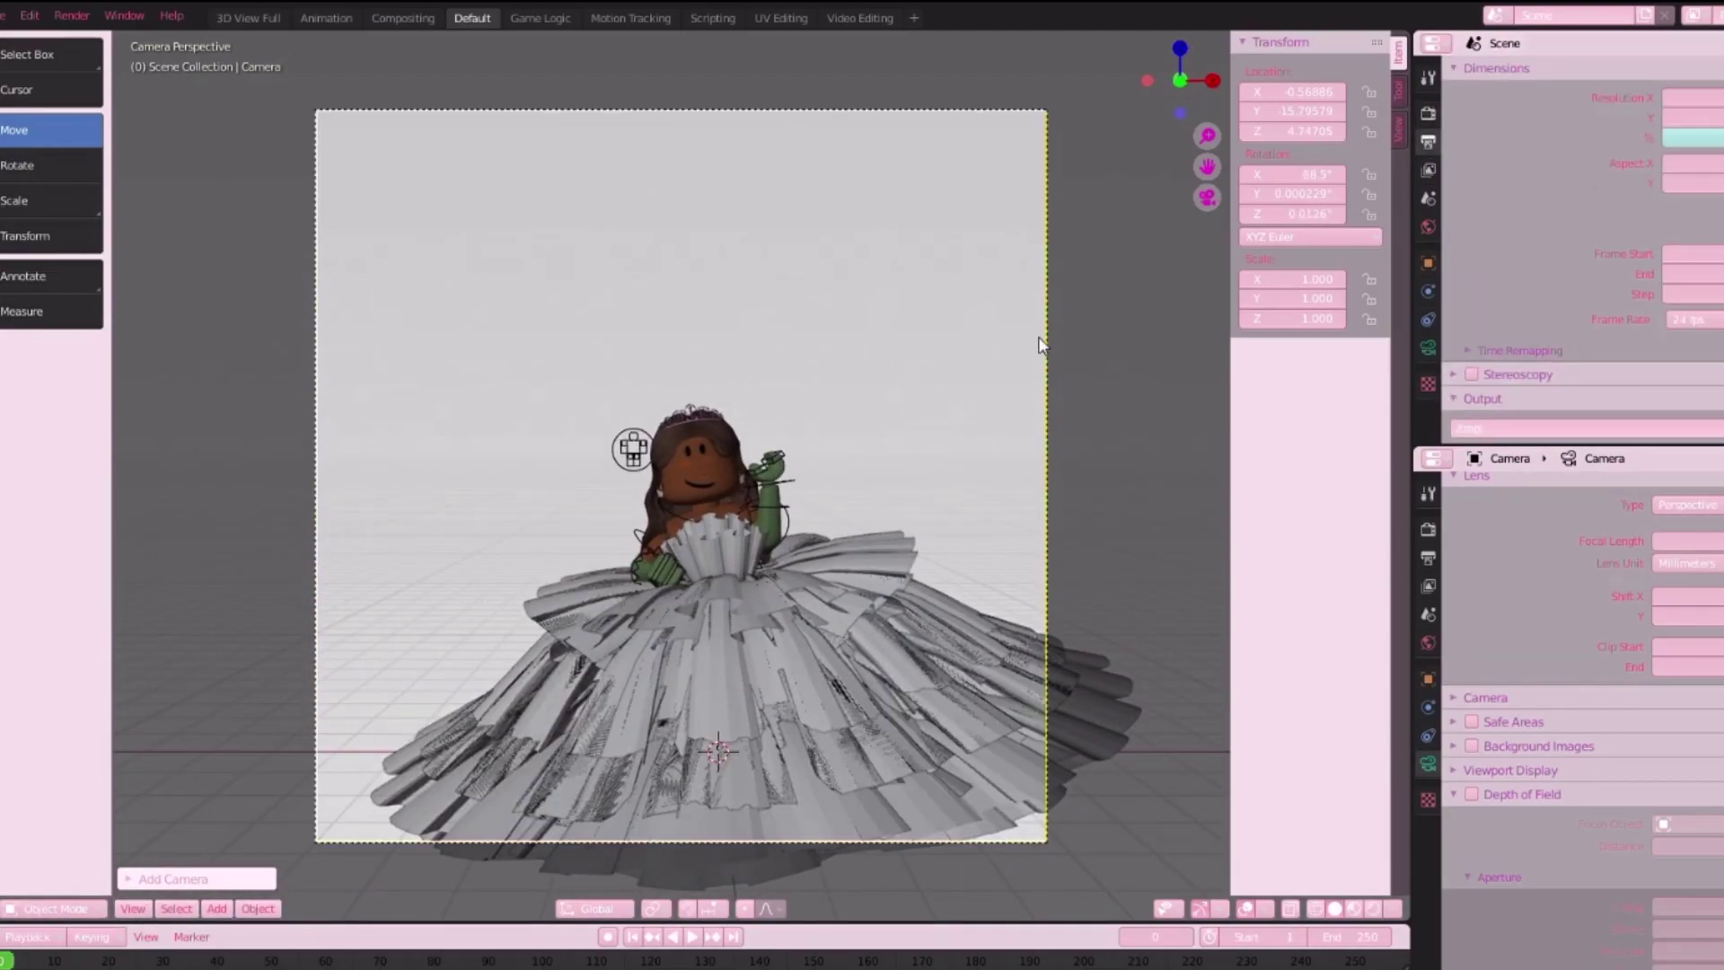
- Fly the camera lower, forward and to the right so the avatar and gown sit inside the square frame
key(shift+grave)
key(w)
key(q)
key(d)
key(w)
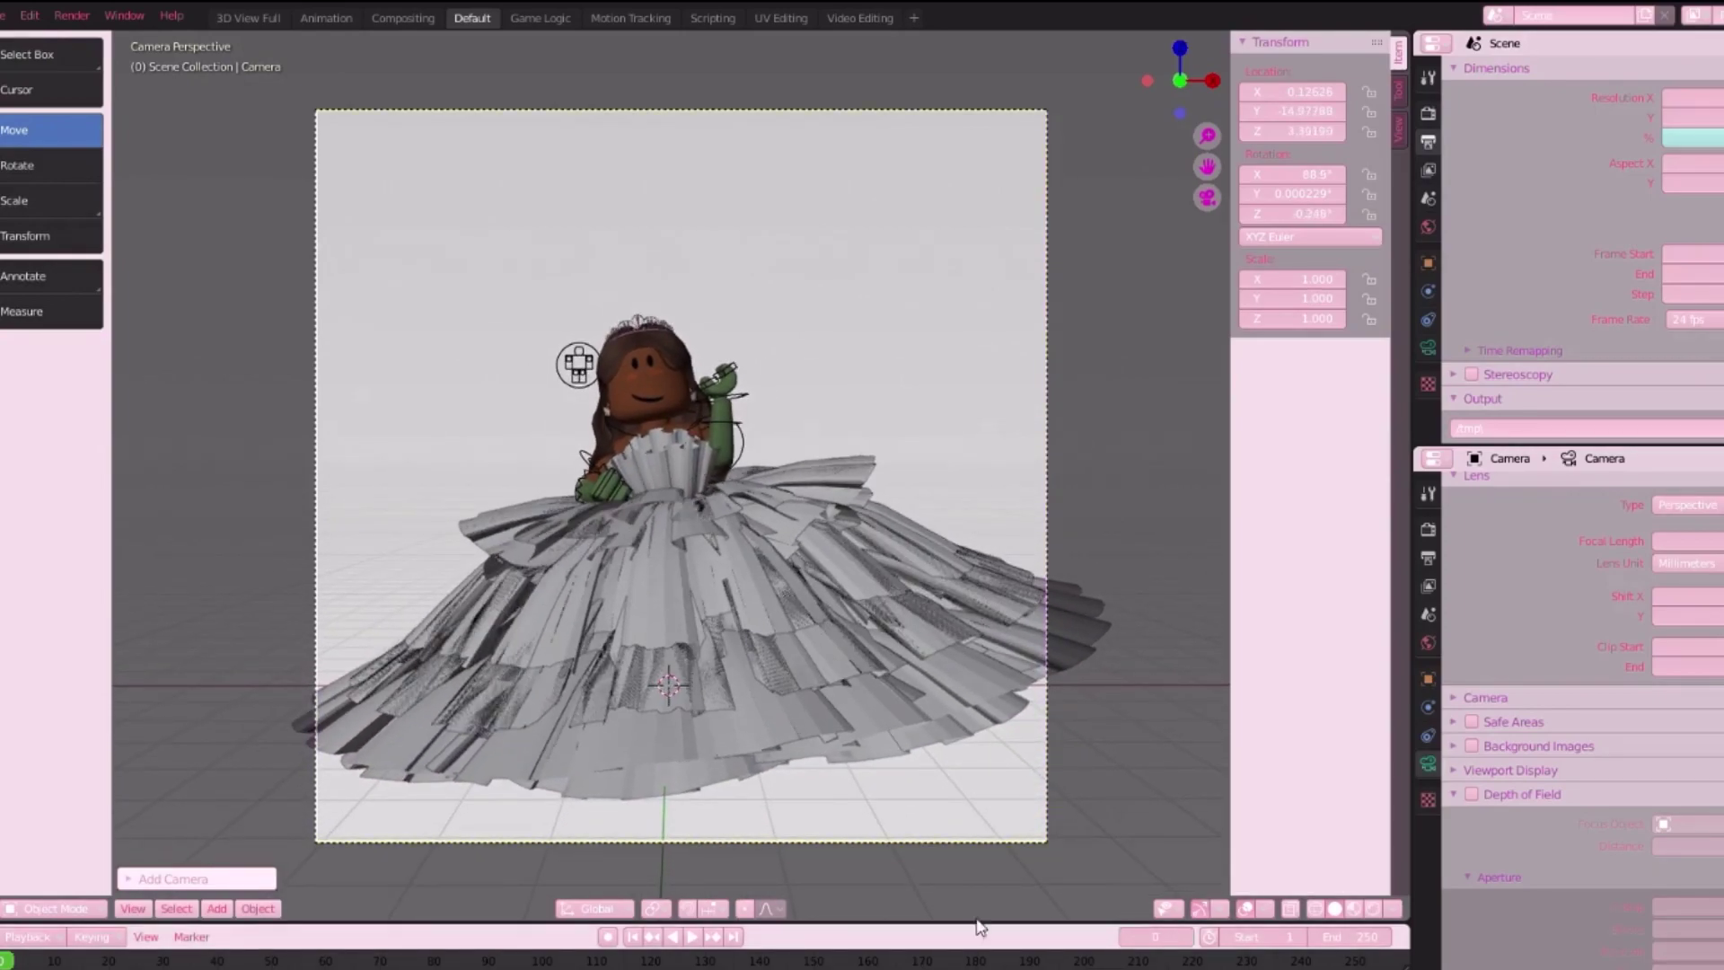
click(794, 756)
click(458, 433)
- Shift the camera slightly further right and up, and preview the framing in rendered shading
key(shift+grave)
key(d)
key(w)
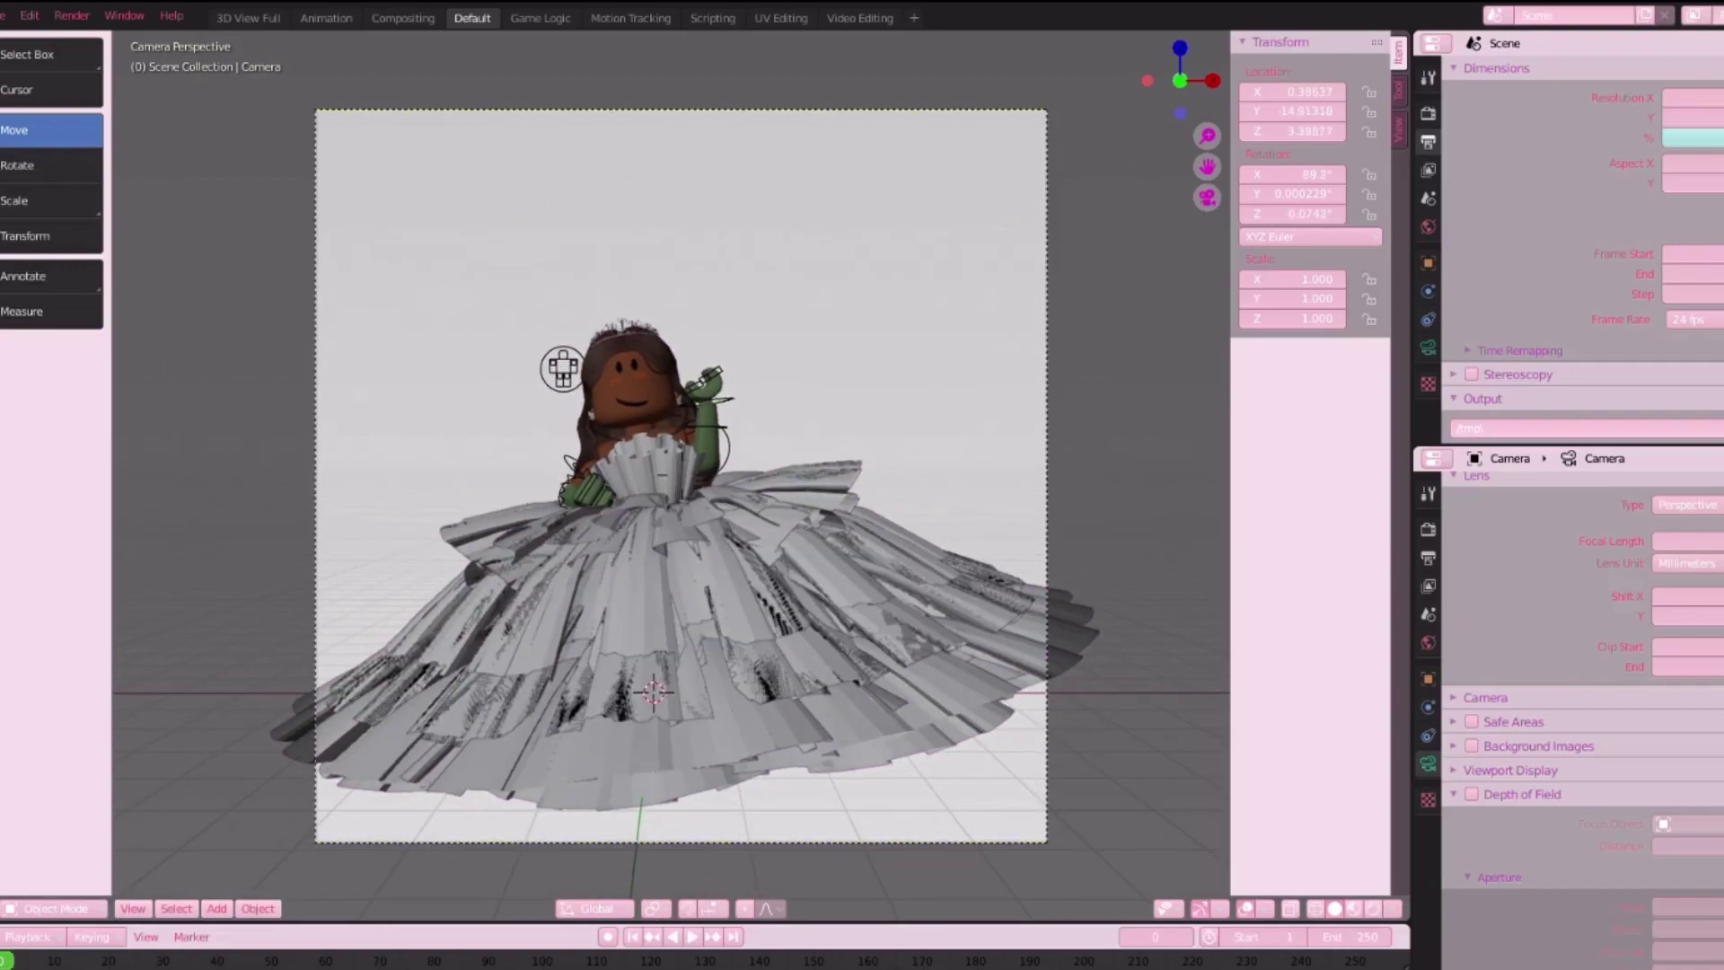
key(e)
click(709, 499)
click(1374, 908)
click(1428, 226)
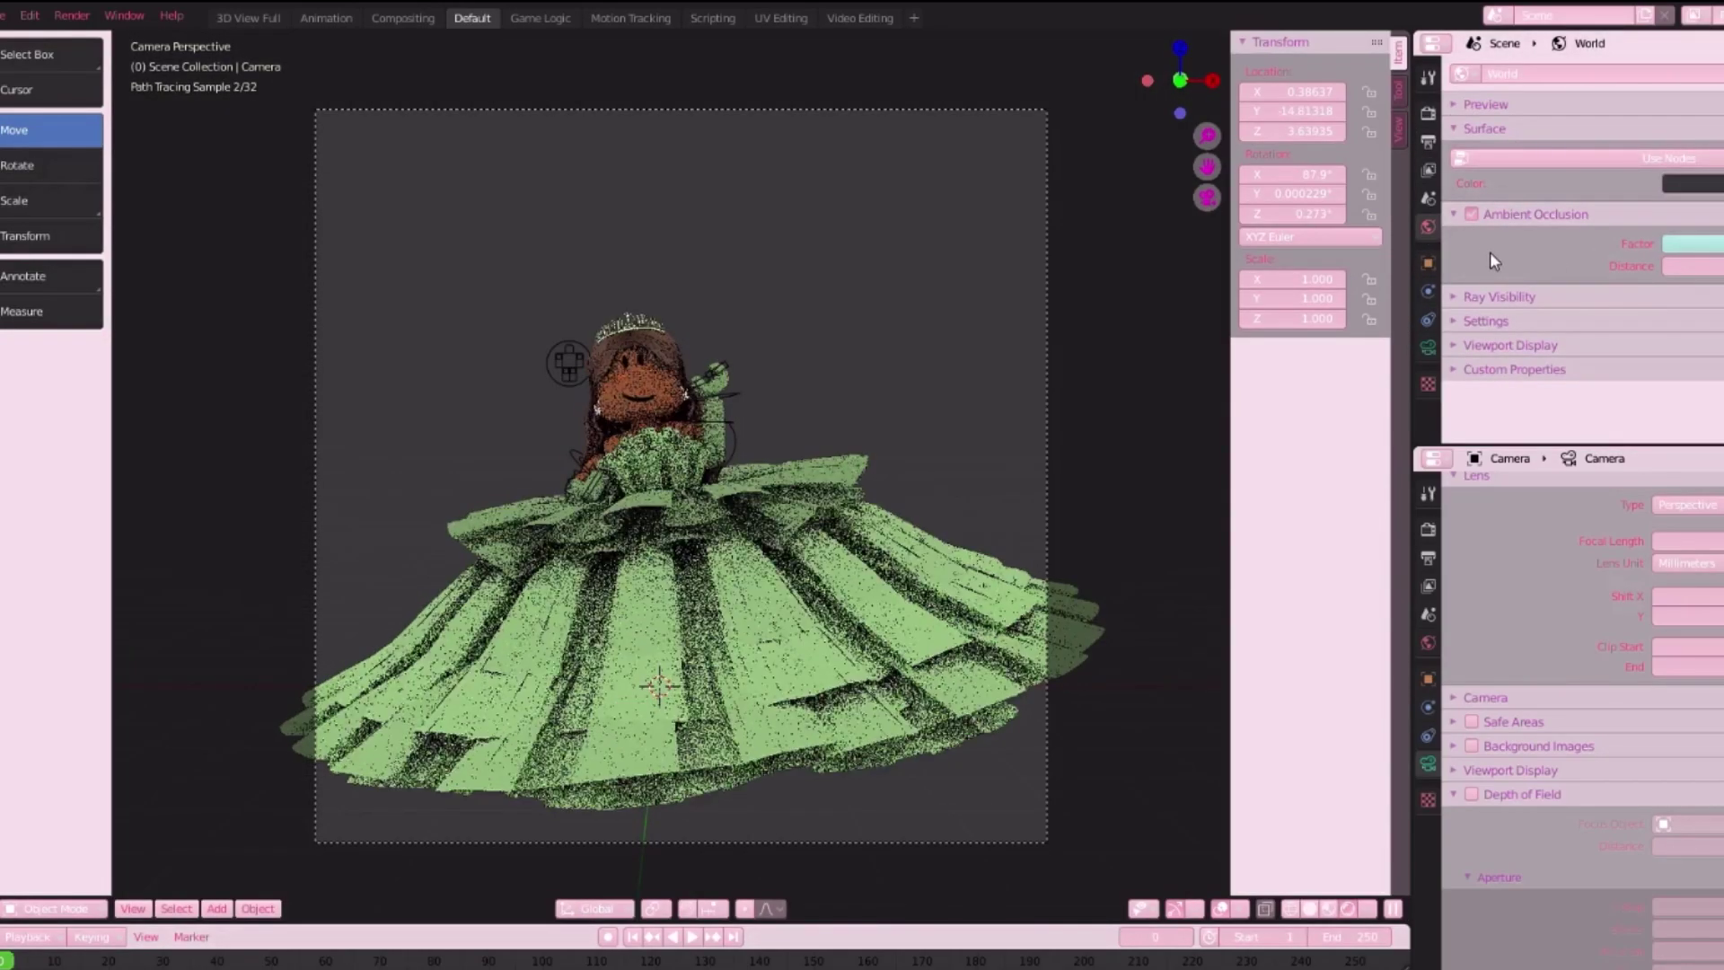
- Bring the camera closer to the avatar in non-rendered shading and preview the tighter framing rendered
middle_drag(516, 541, 516, 547)
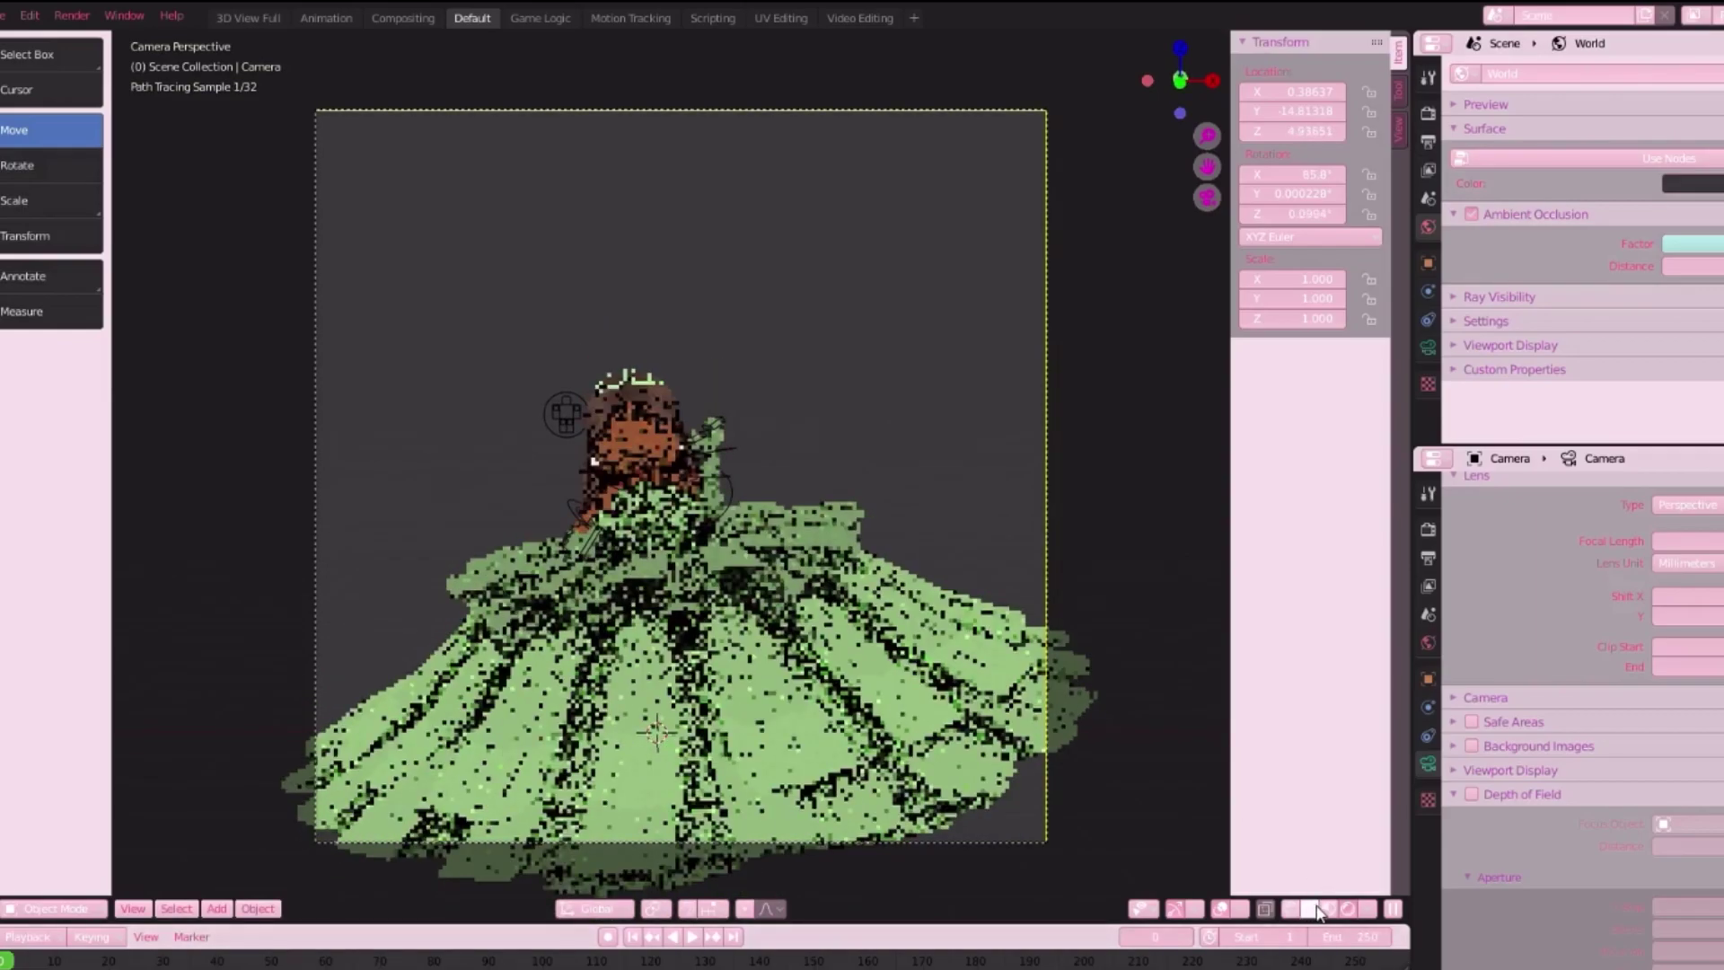
click(1317, 909)
middle_drag(665, 539, 664, 534)
click(1374, 908)
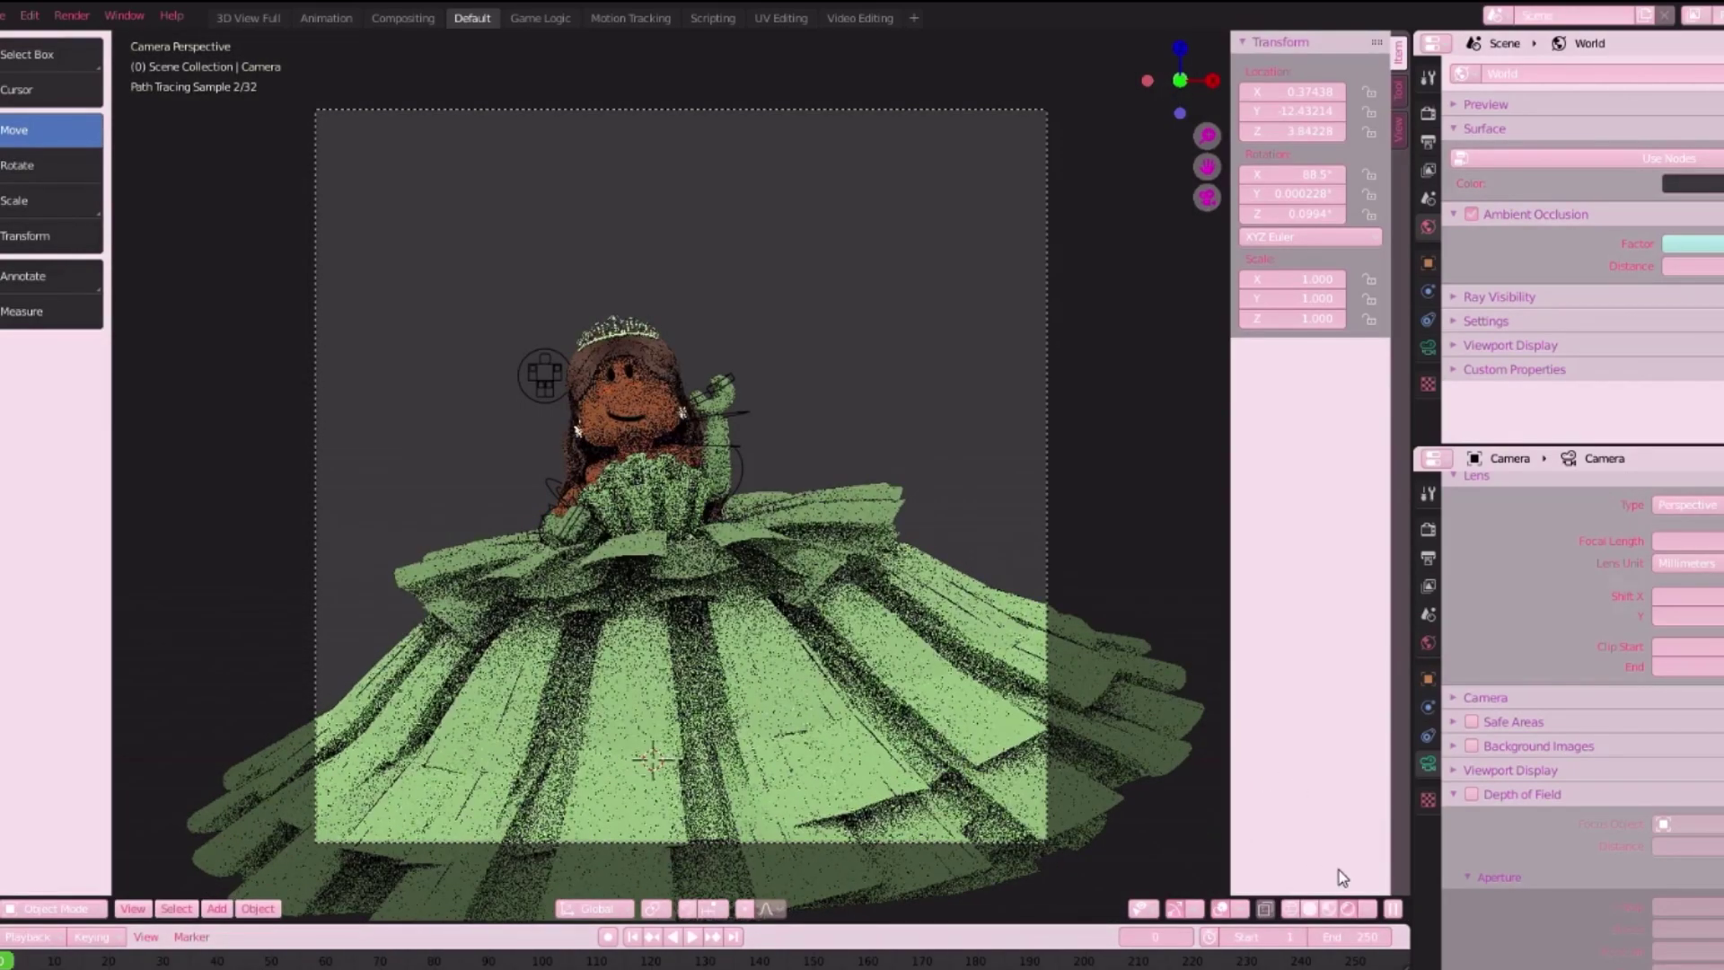
- Pan the camera slightly to the left and a little nearer to the avatar, and preview it rendered
click(1310, 910)
scroll(607, 467, up, 1)
shift+middle_drag(607, 467, 622, 468)
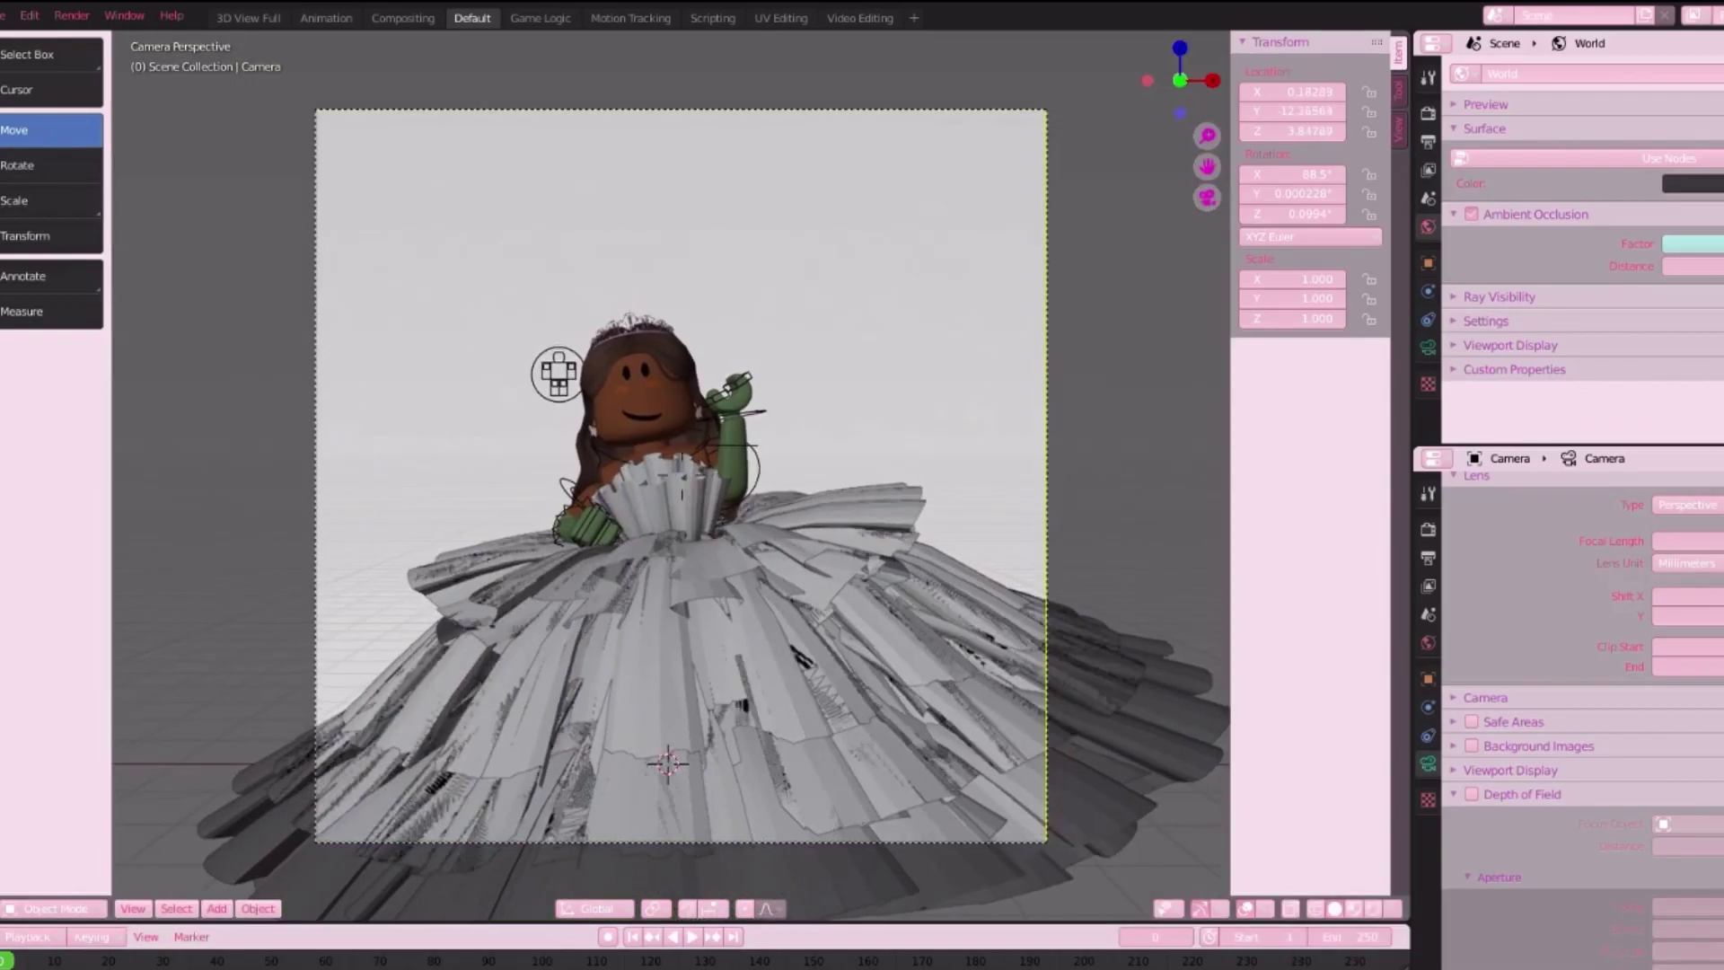
scroll(619, 470, up, 1)
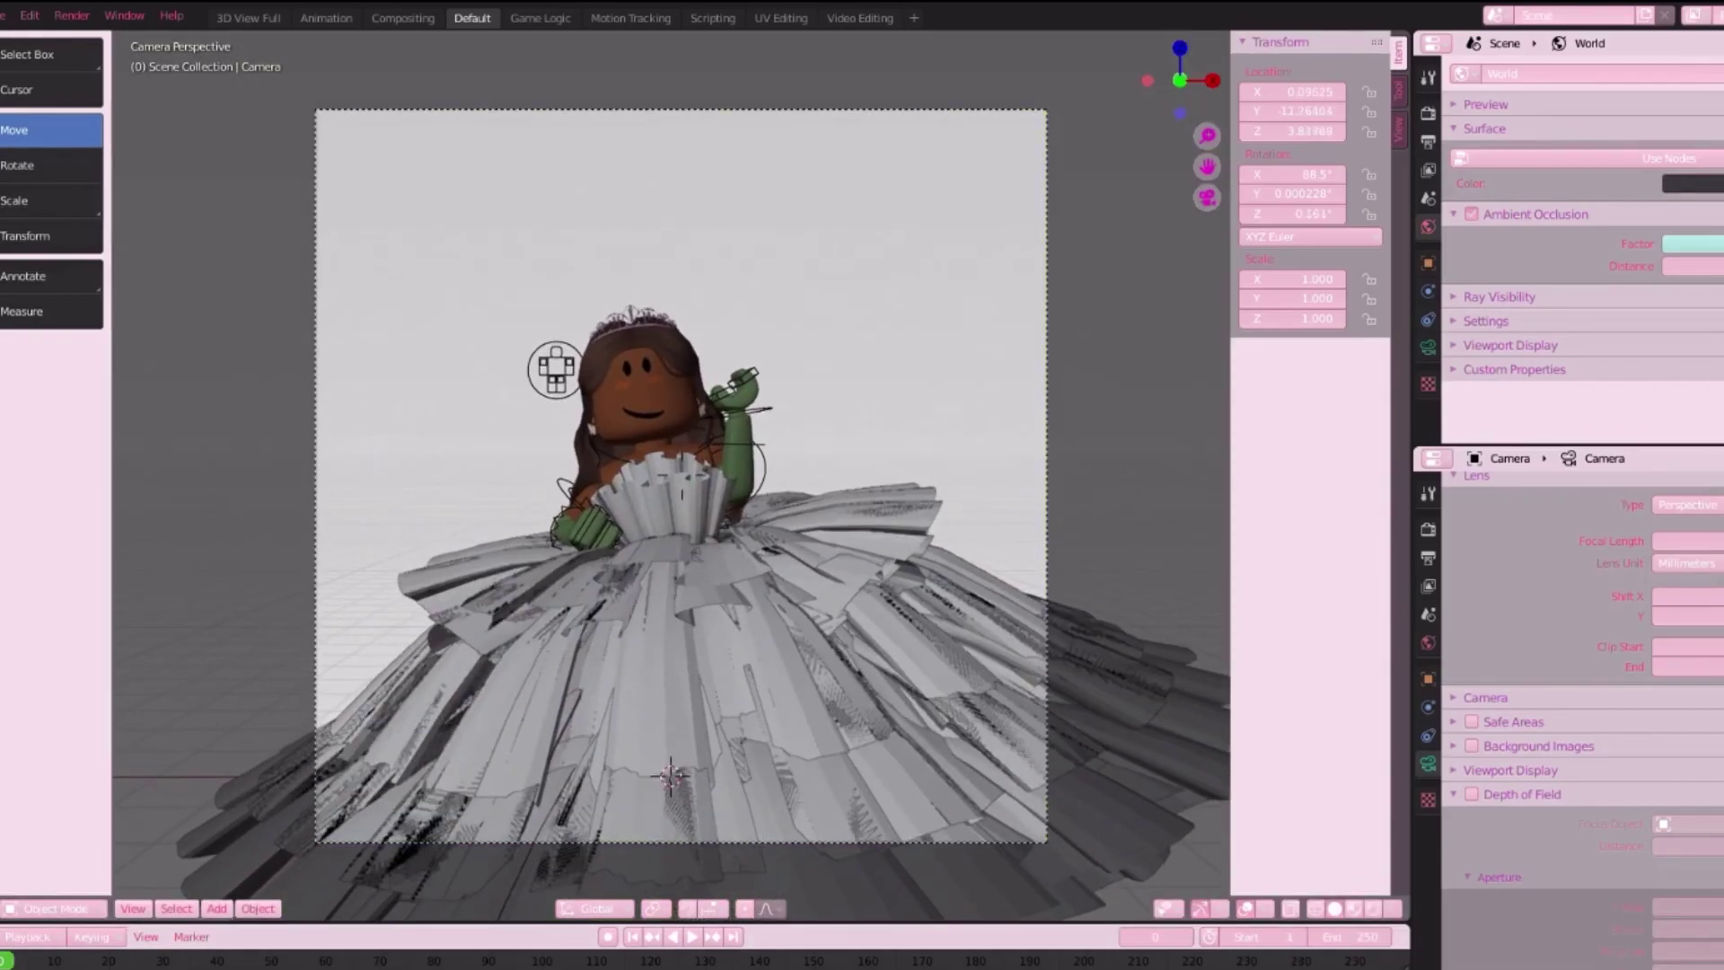
click(1375, 910)
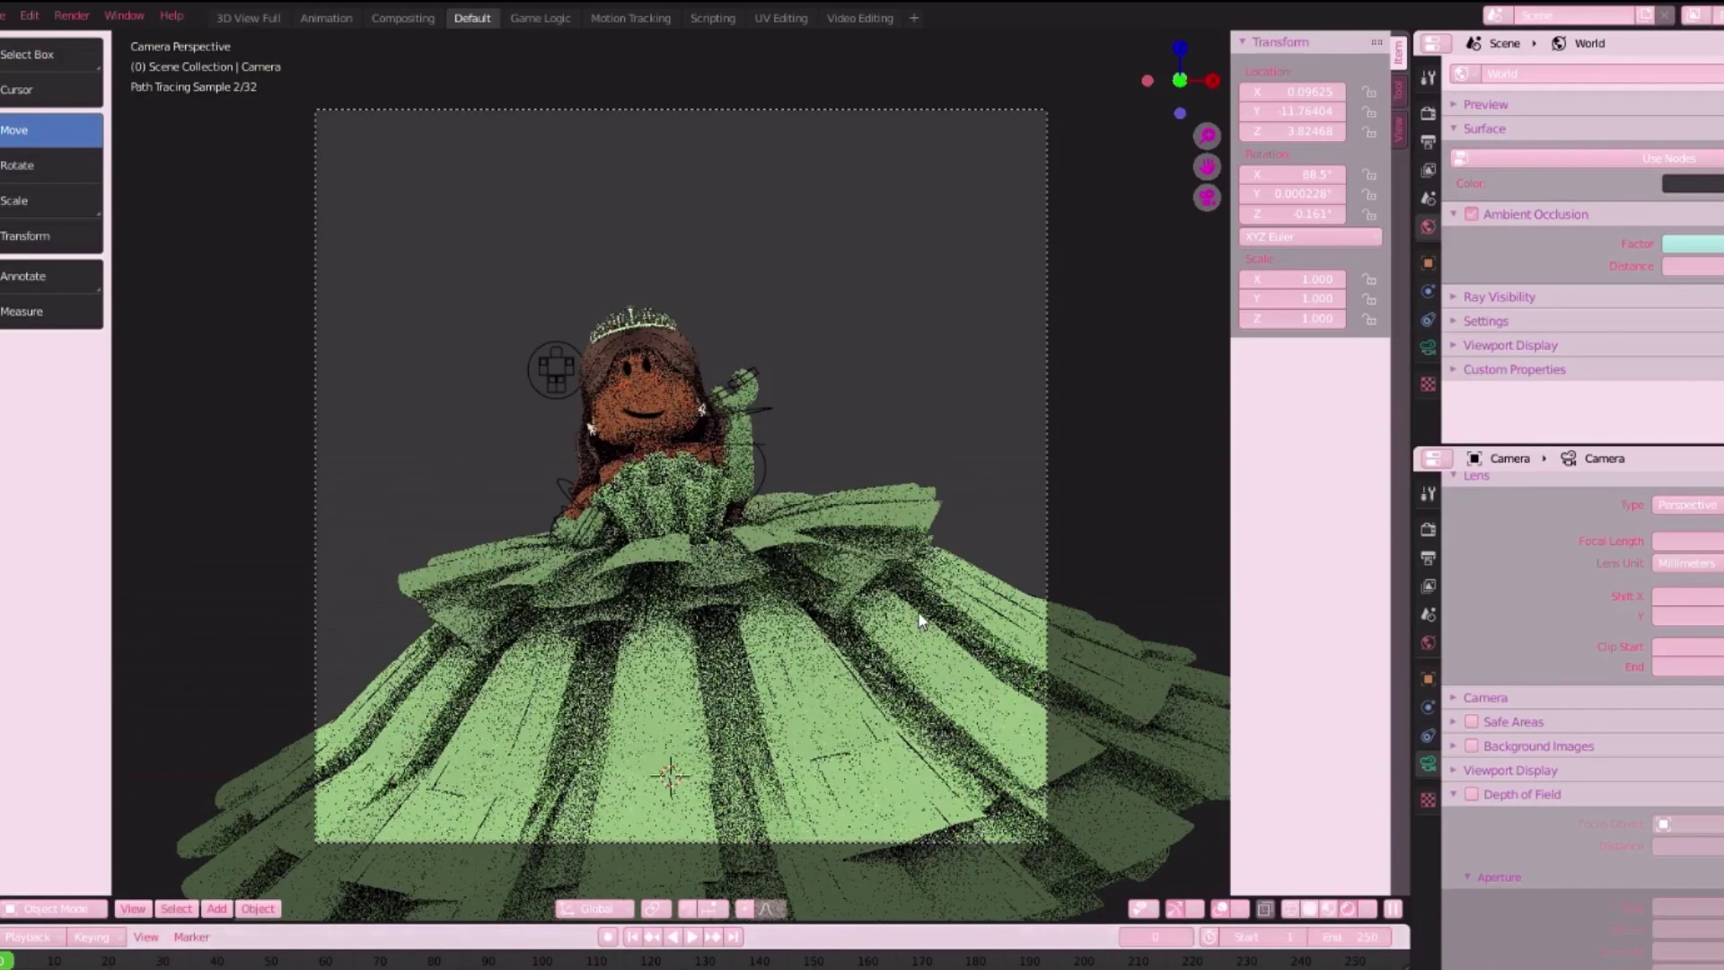
- Tilt the camera slightly downward so the avatar sits higher in the frame, and return to rendered shading
click(1316, 910)
key(shift+grave)
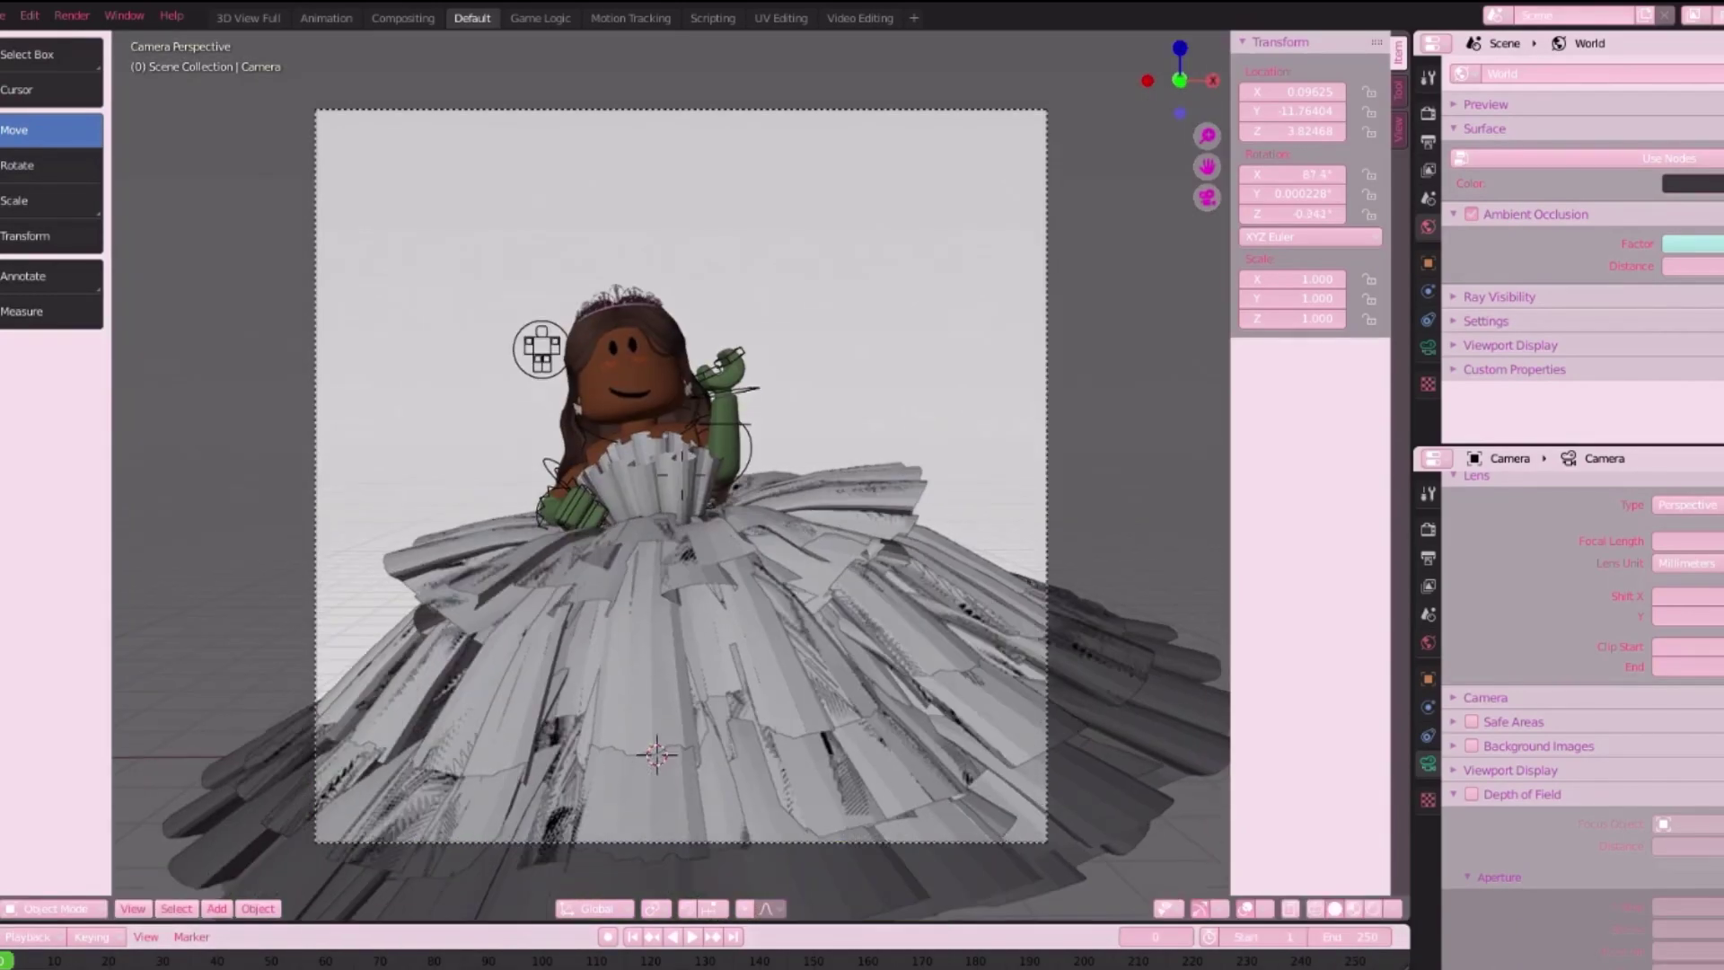
click(1371, 909)
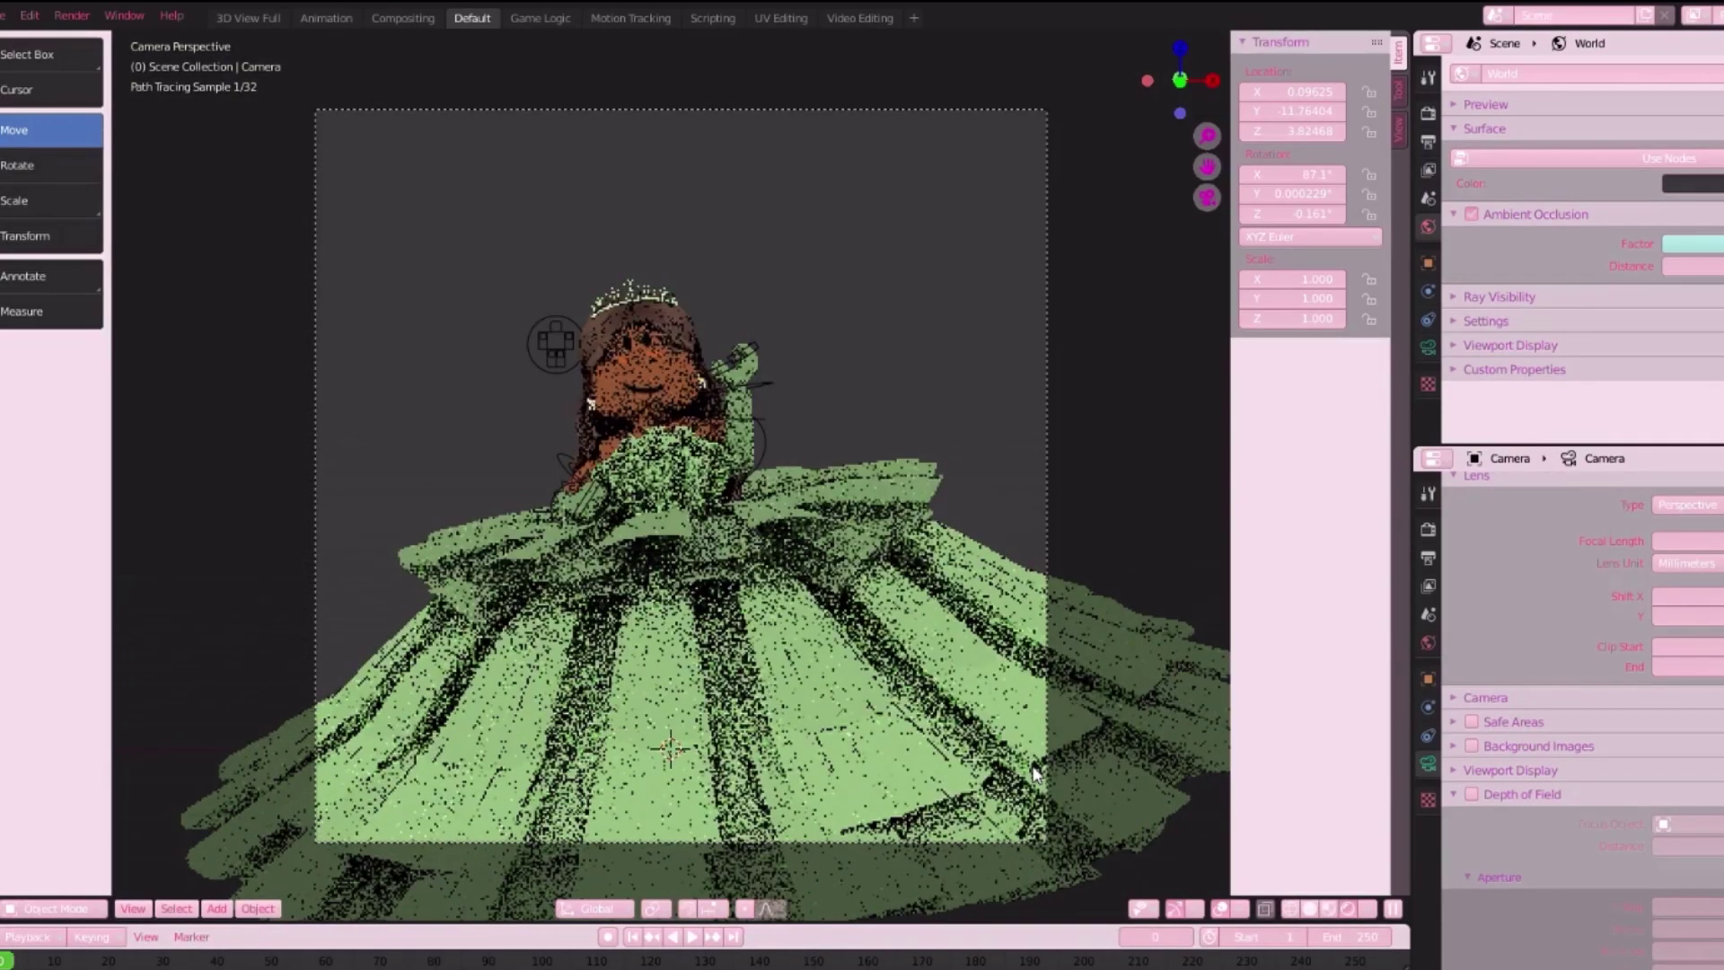
click(72, 16)
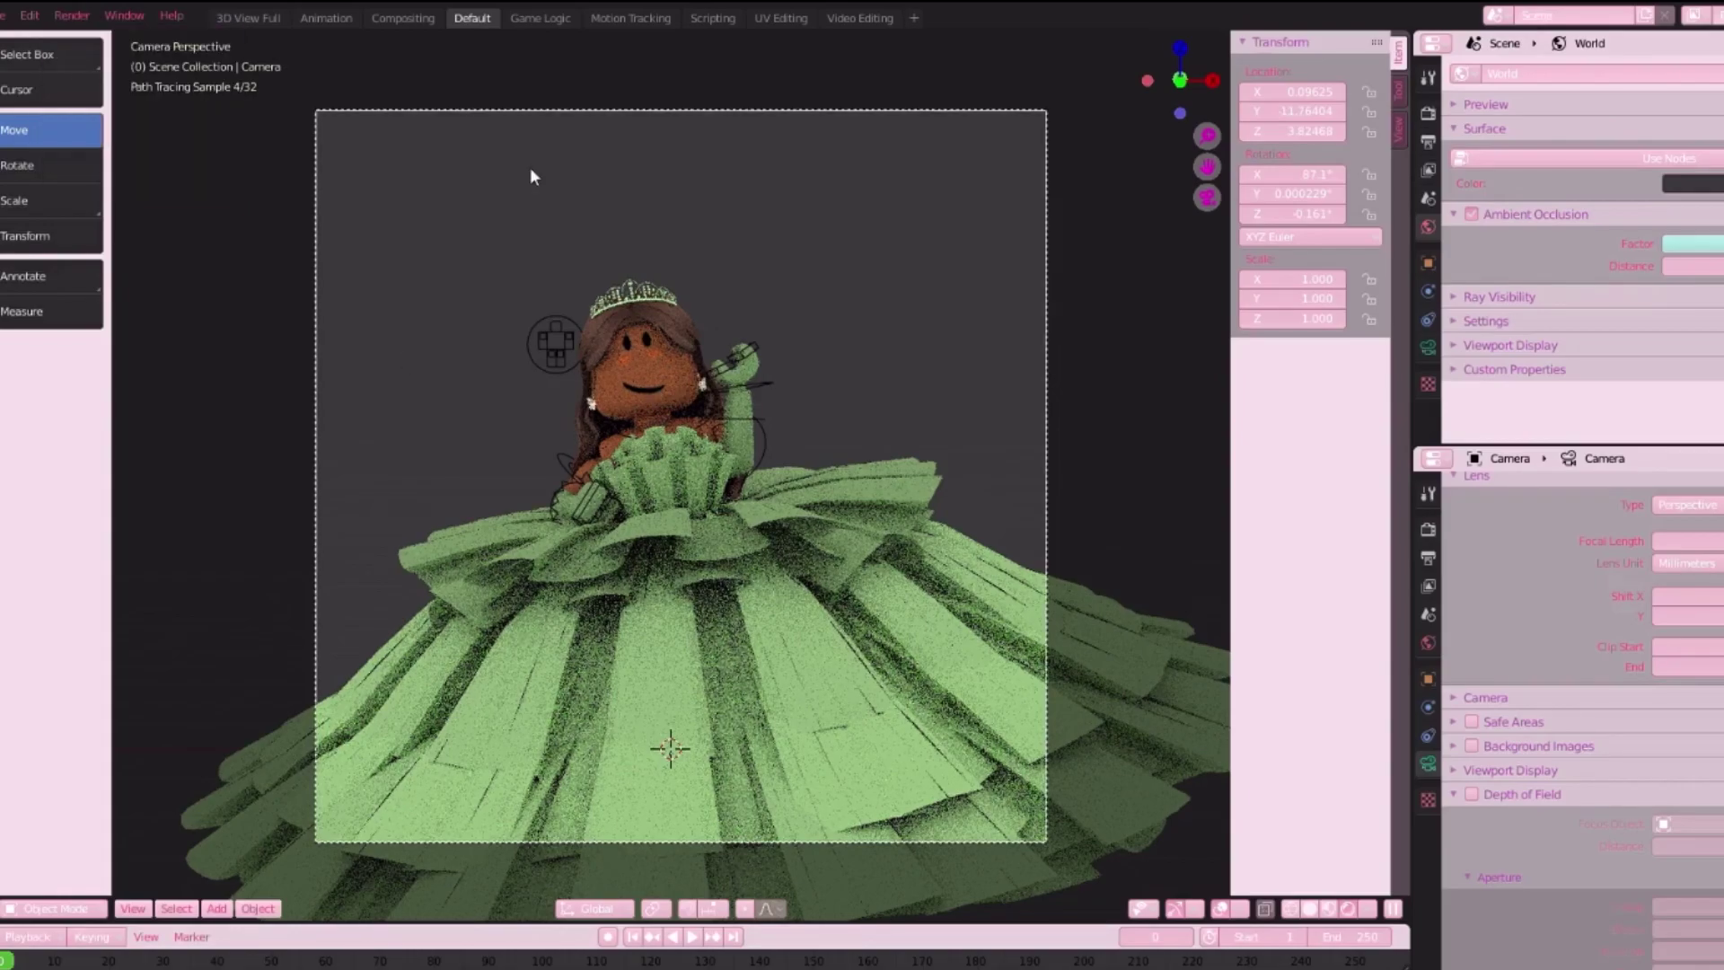
- Select the avatar's head, leave rendered shading and adjust its material's metallic and roughness to low values
click(617, 359)
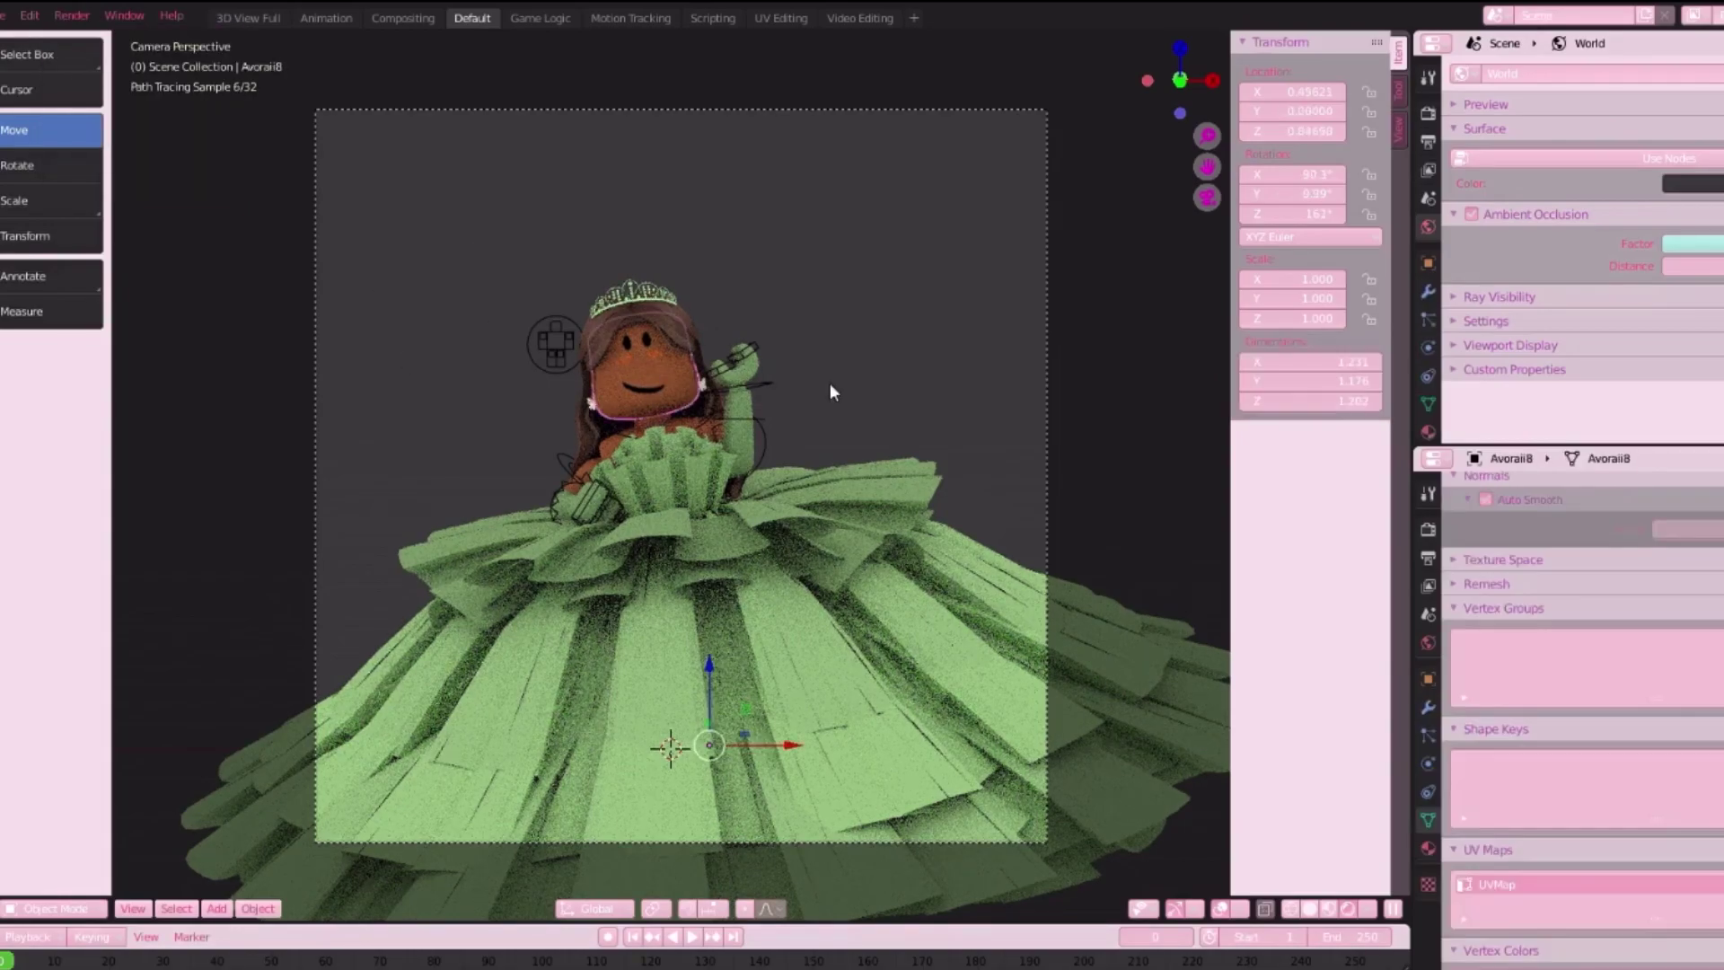
click(1310, 909)
click(1428, 432)
scroll(1581, 252, down, 3)
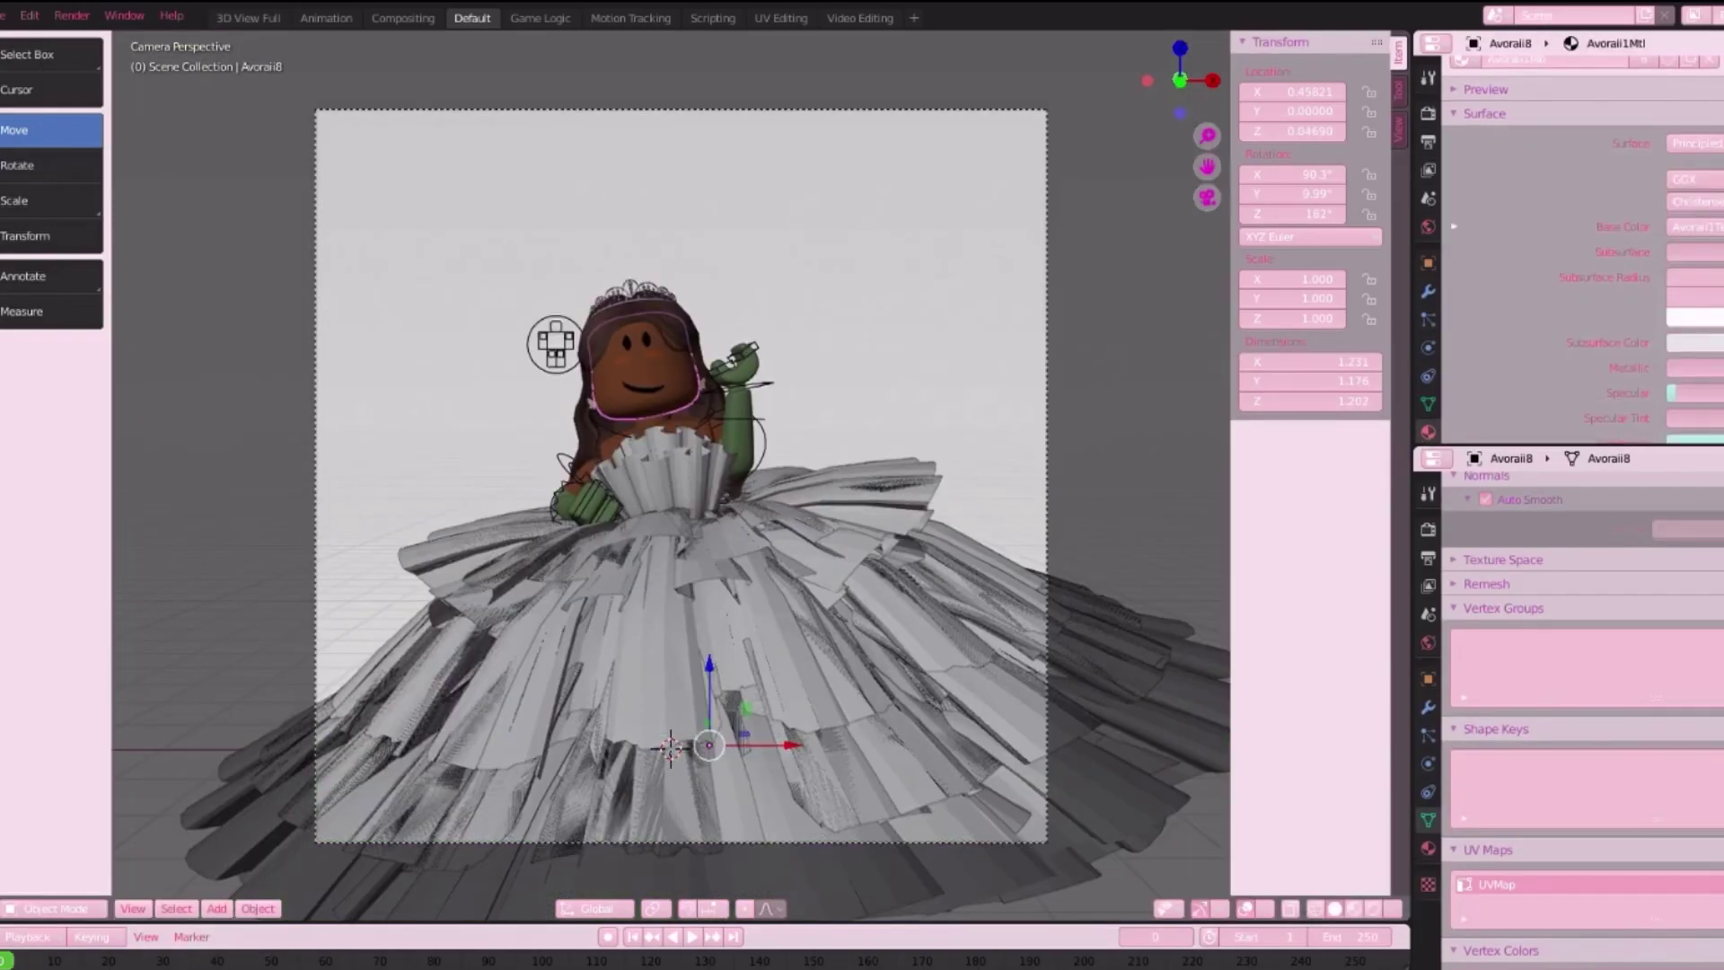
key(Return)
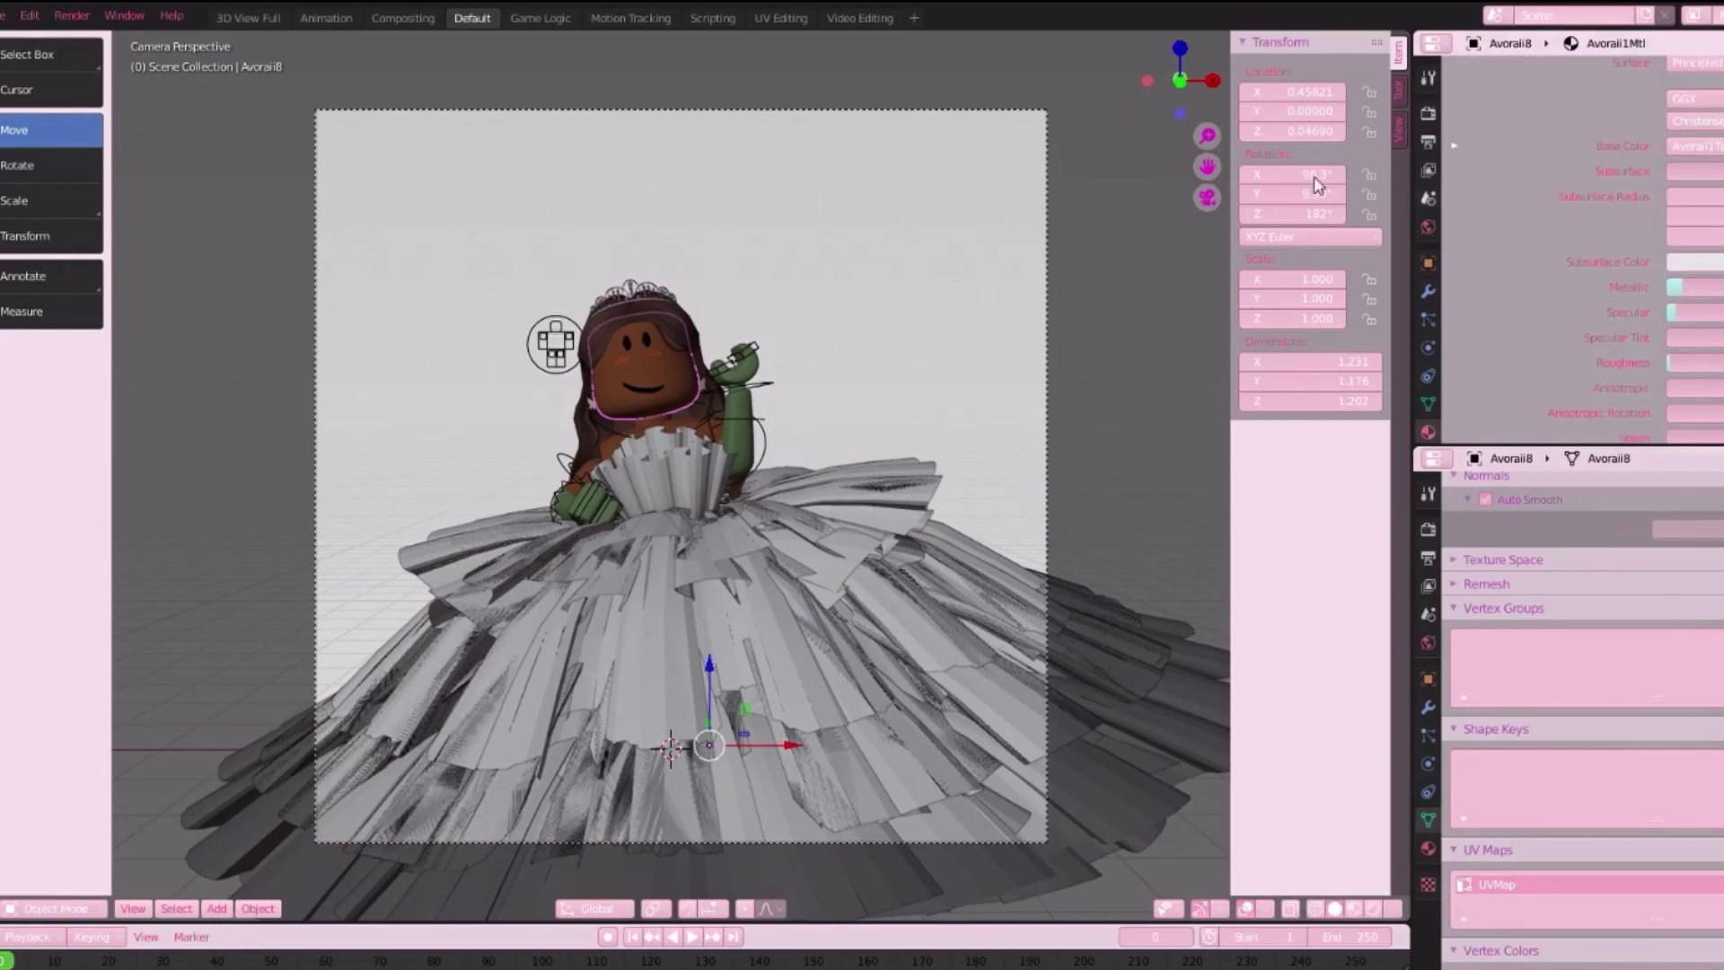
- Select the avatar's torso and set its material's metallic to 0.1, specular to 0 and roughness to a low value
click(689, 346)
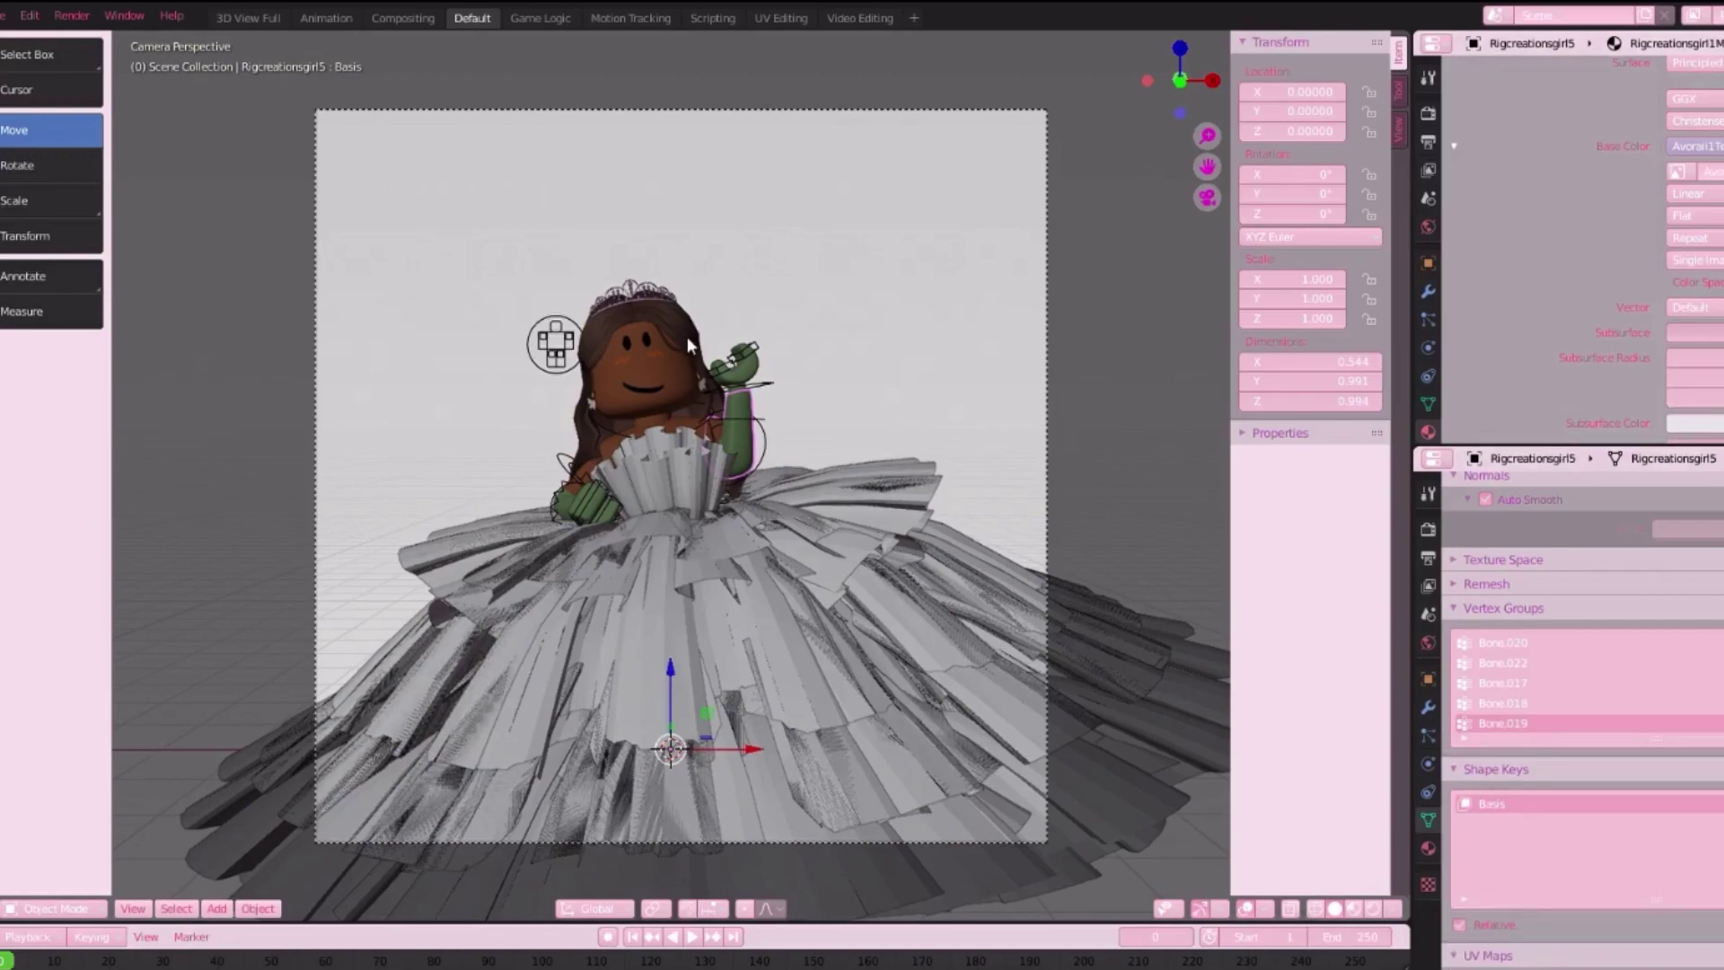
click(682, 430)
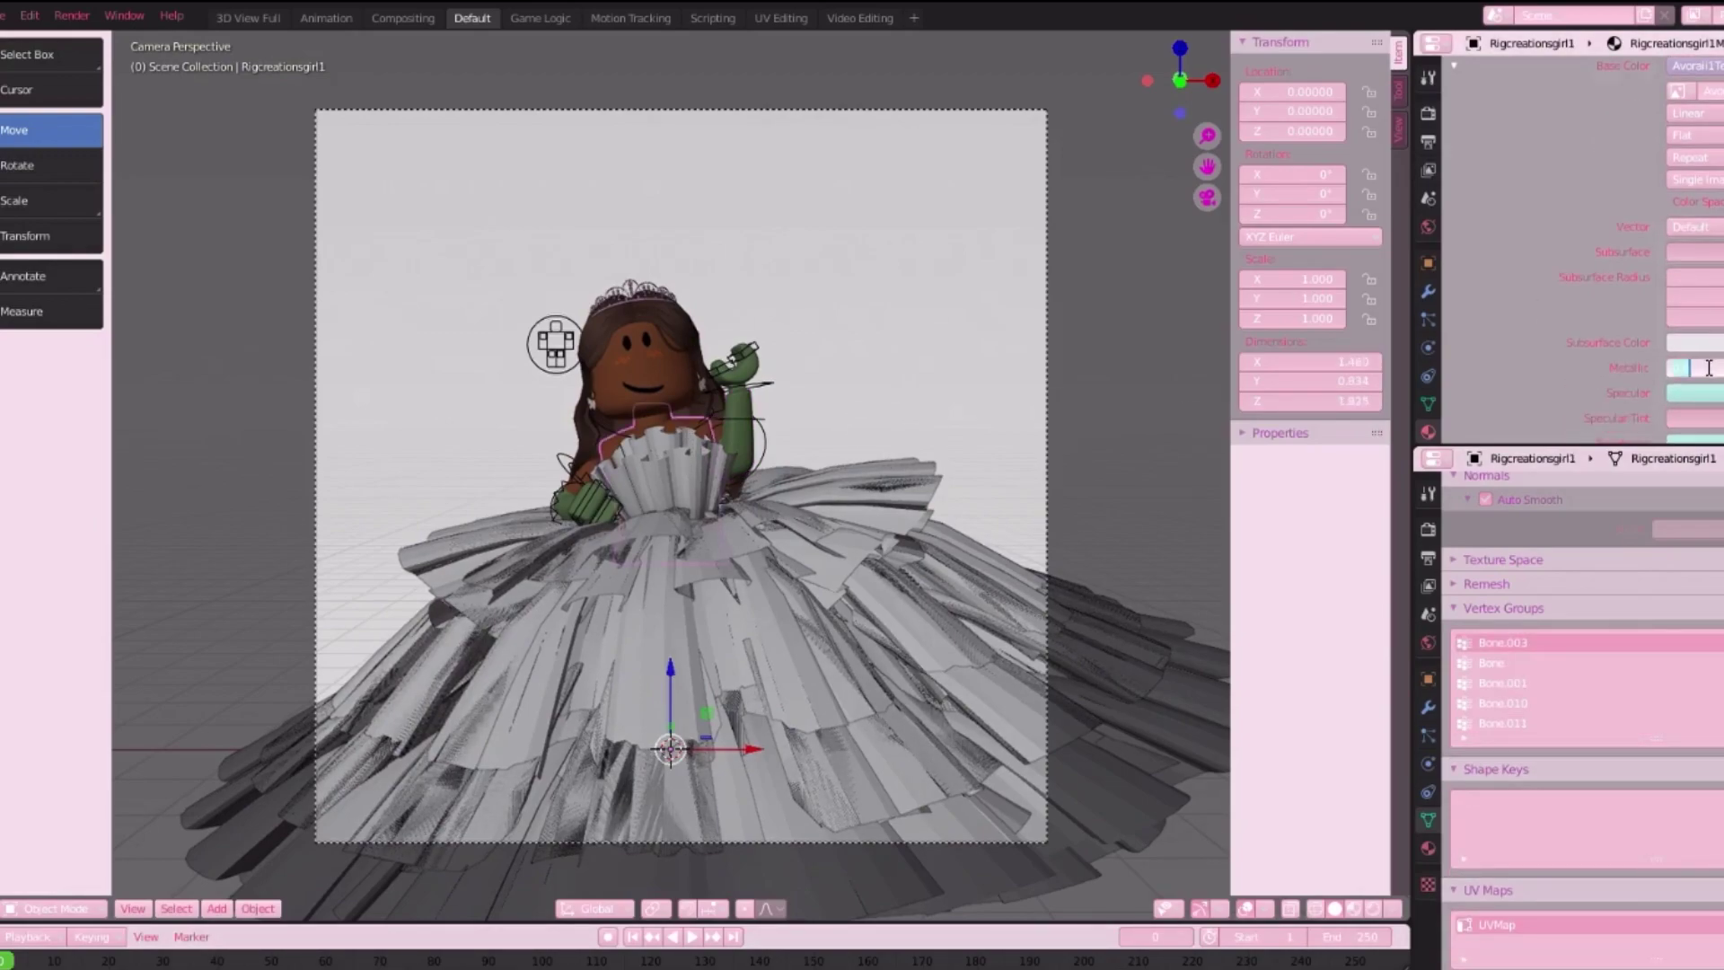
text(.1)
key(Return)
double_click(1710, 394)
text(0)
key(Return)
scroll(1682, 389, down, 1)
scroll(1682, 388, down, 1)
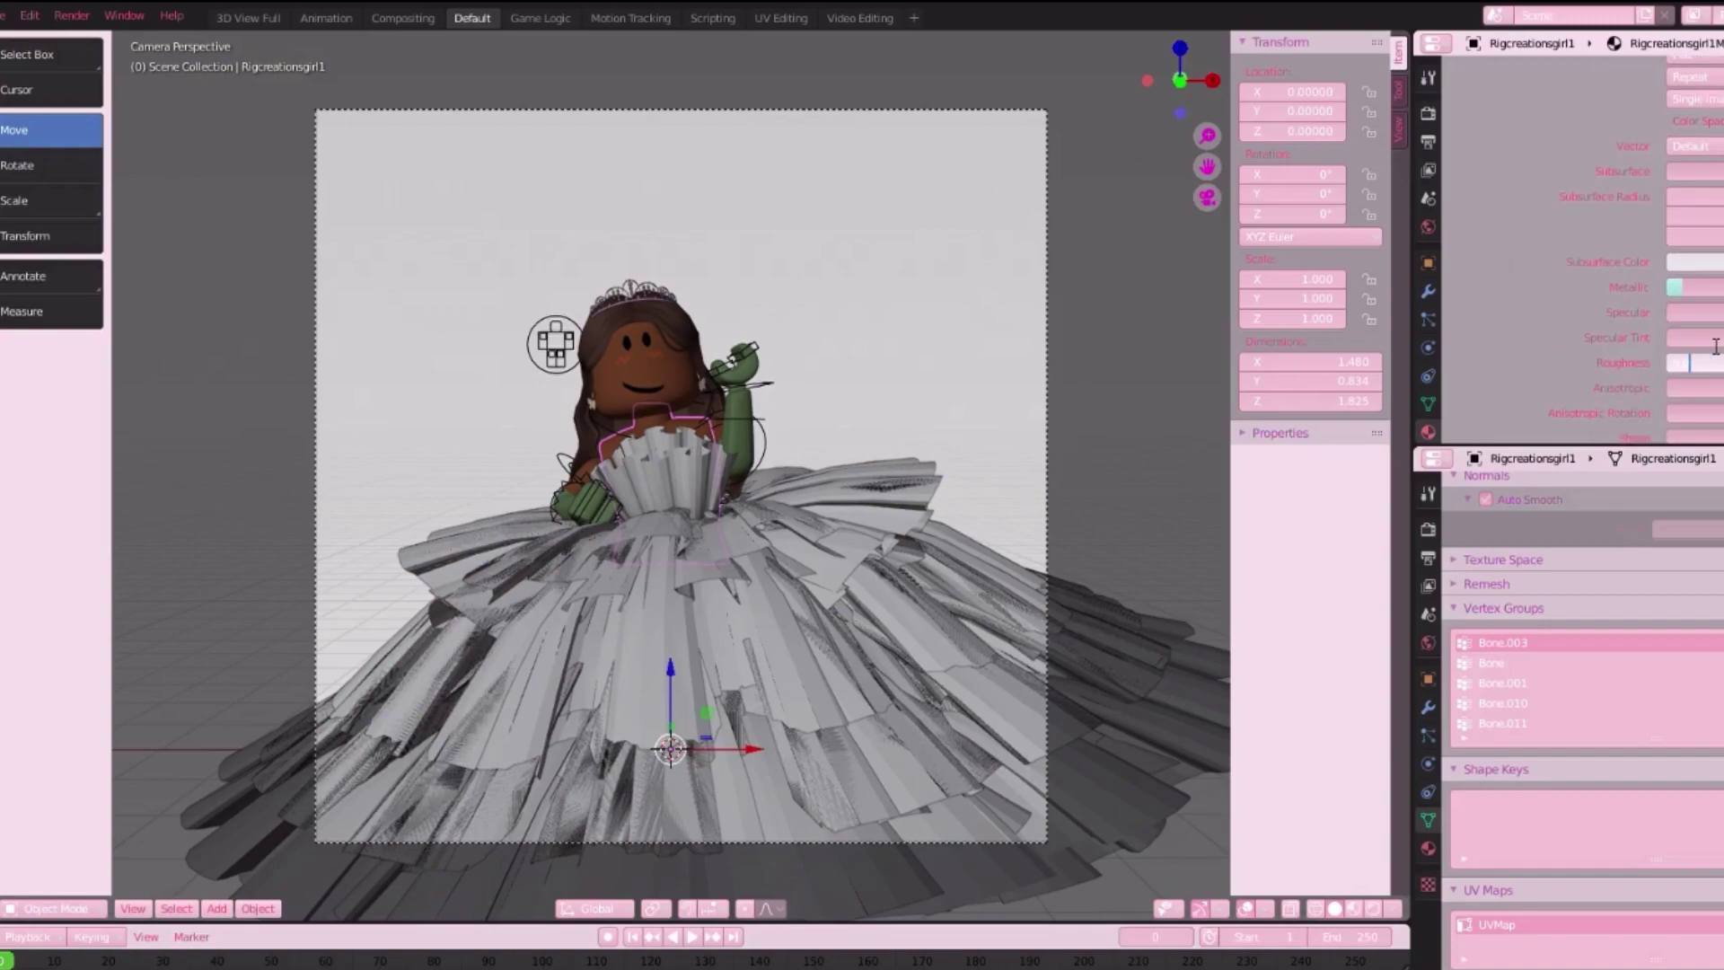
key(Return)
- Check the material changes in rendered shading, select the gown's upper skirt layer and preview the scene rendered again
click(1374, 909)
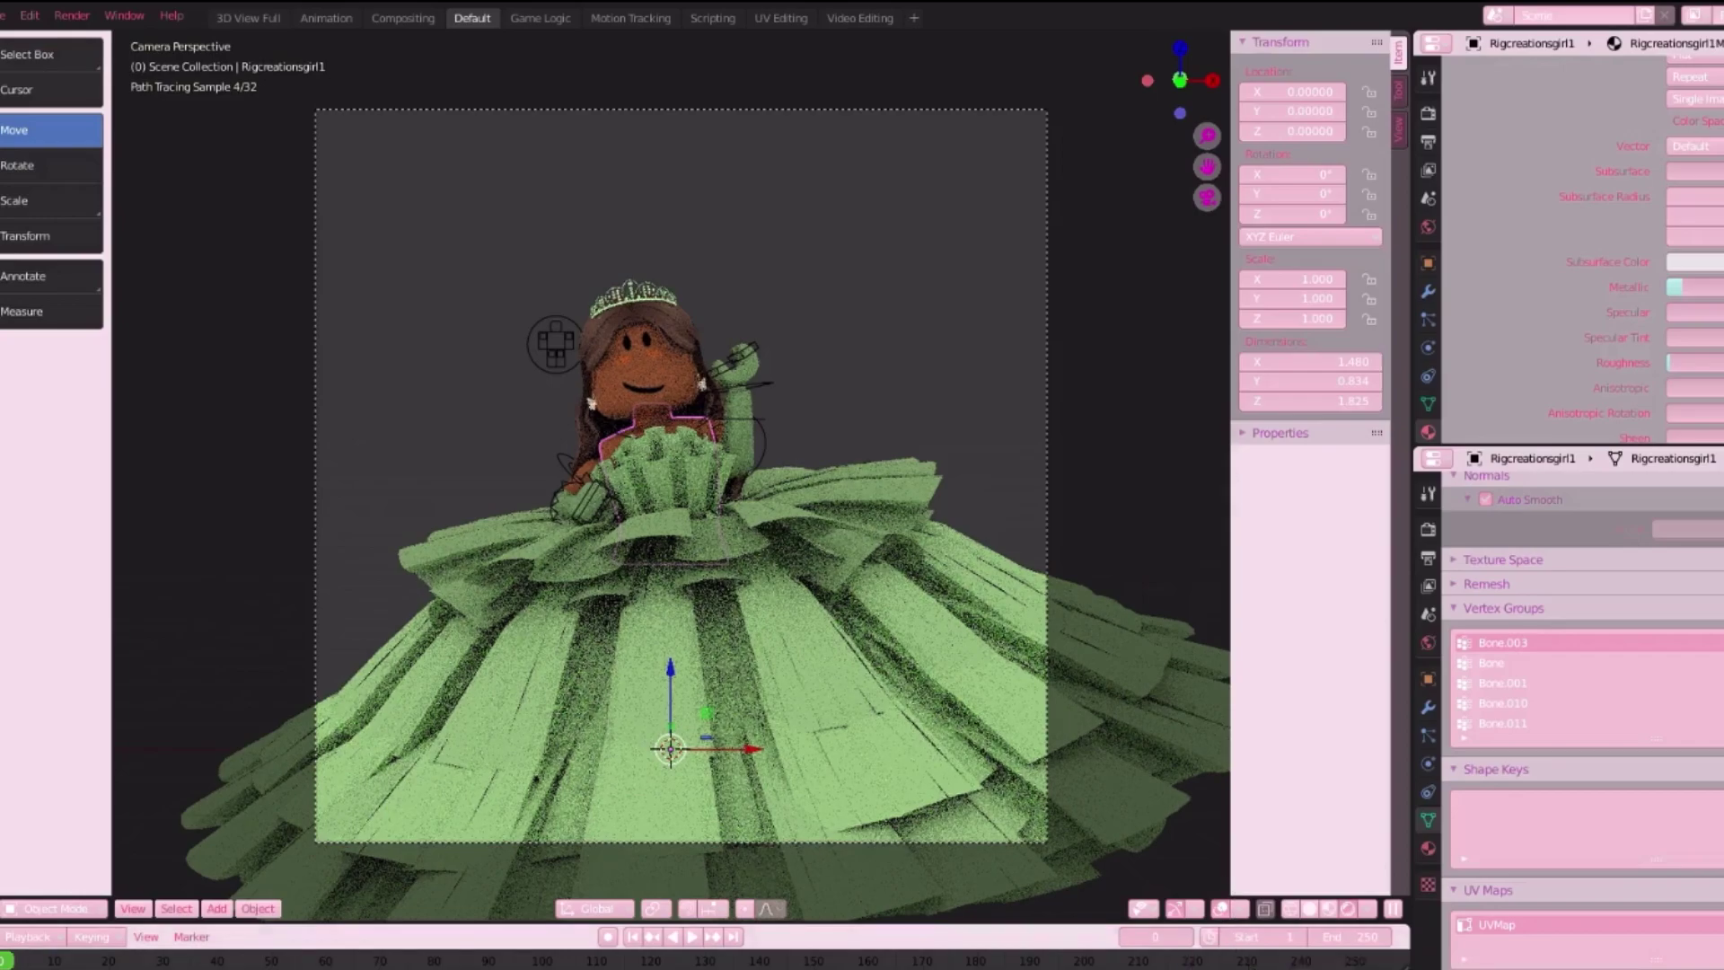
click(1310, 910)
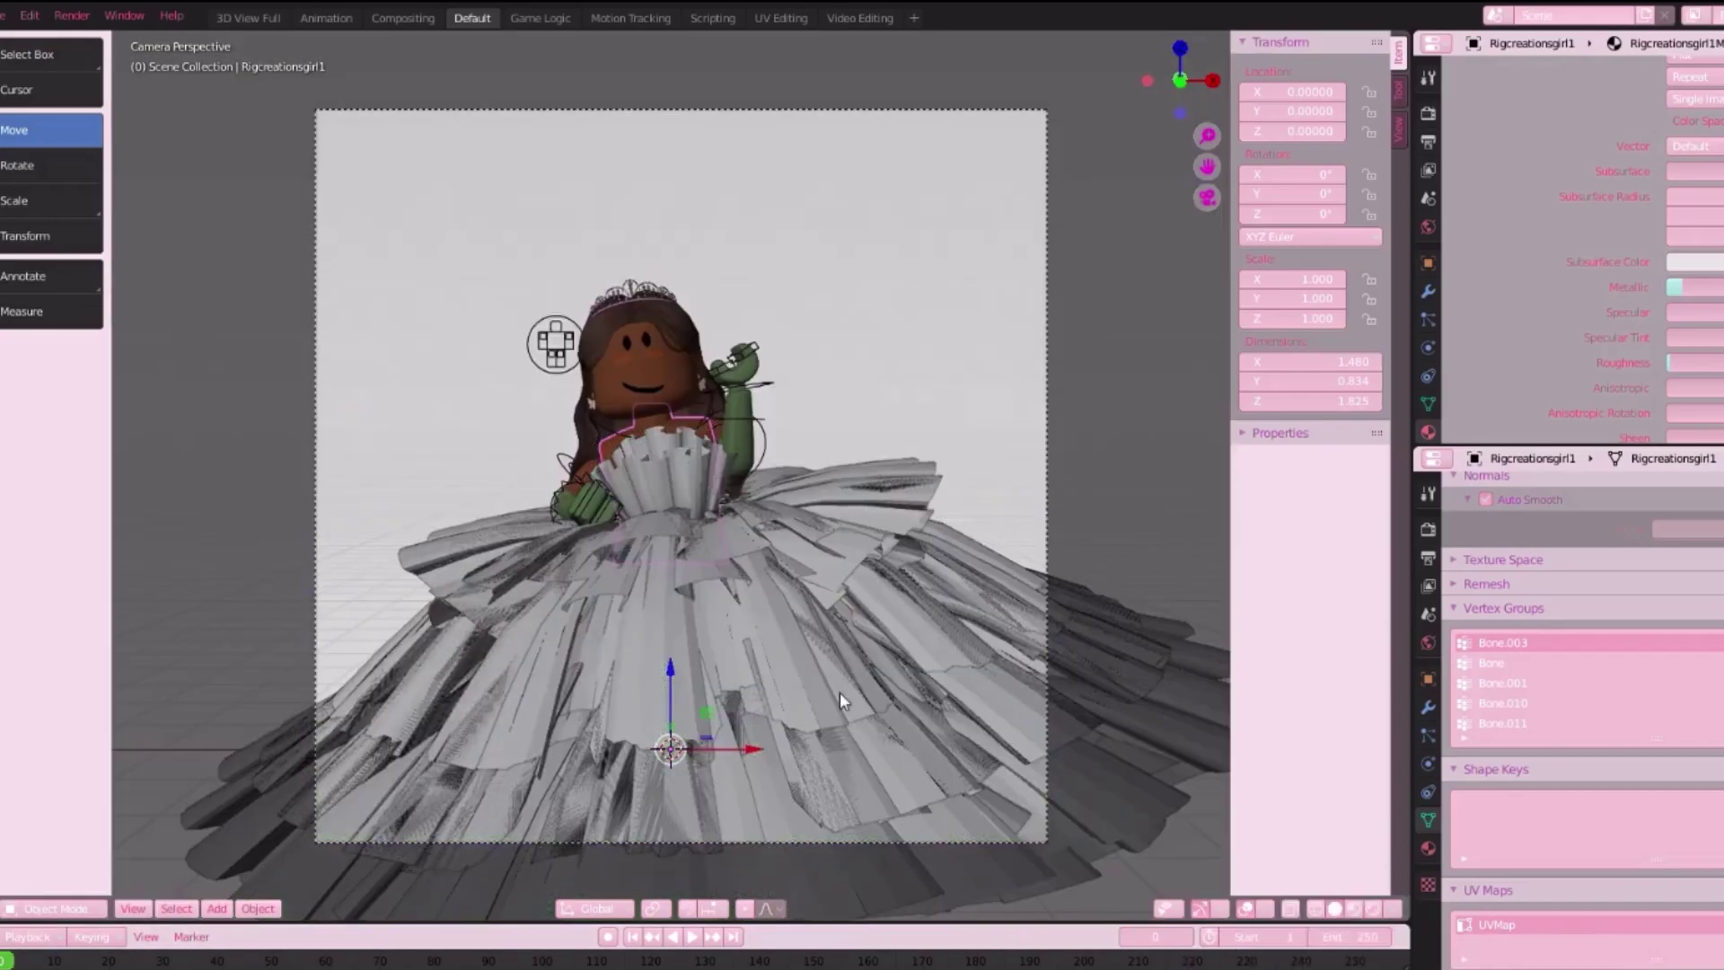
click(699, 581)
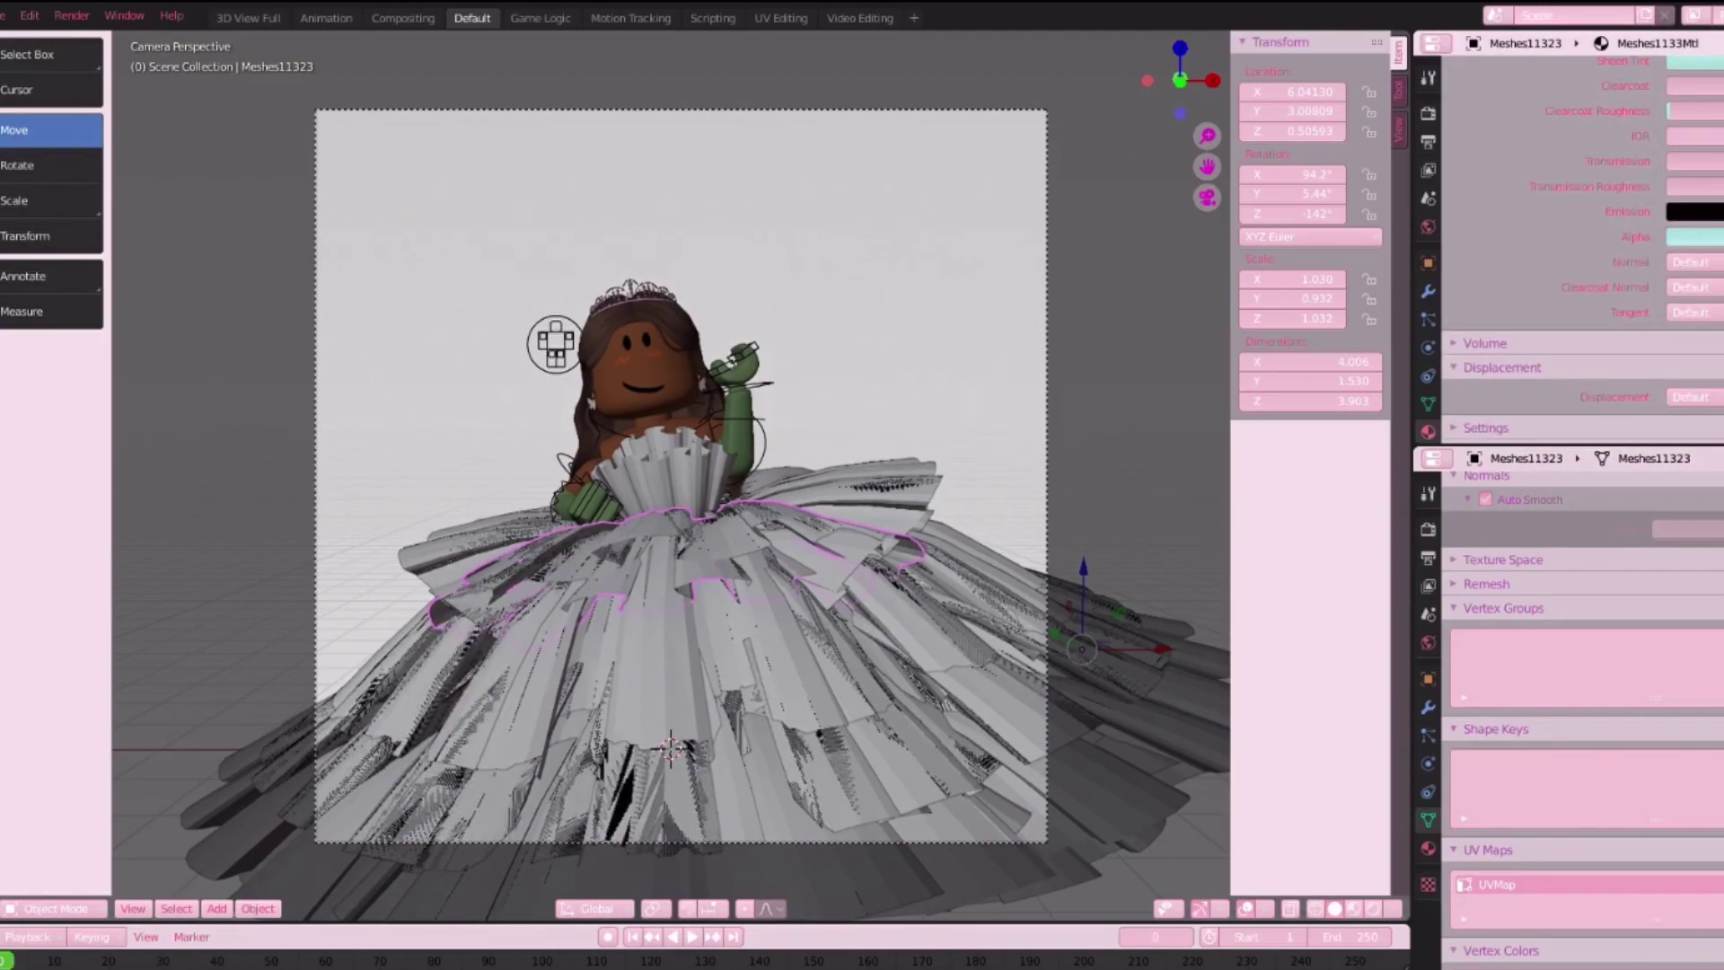
click(1374, 909)
click(1187, 865)
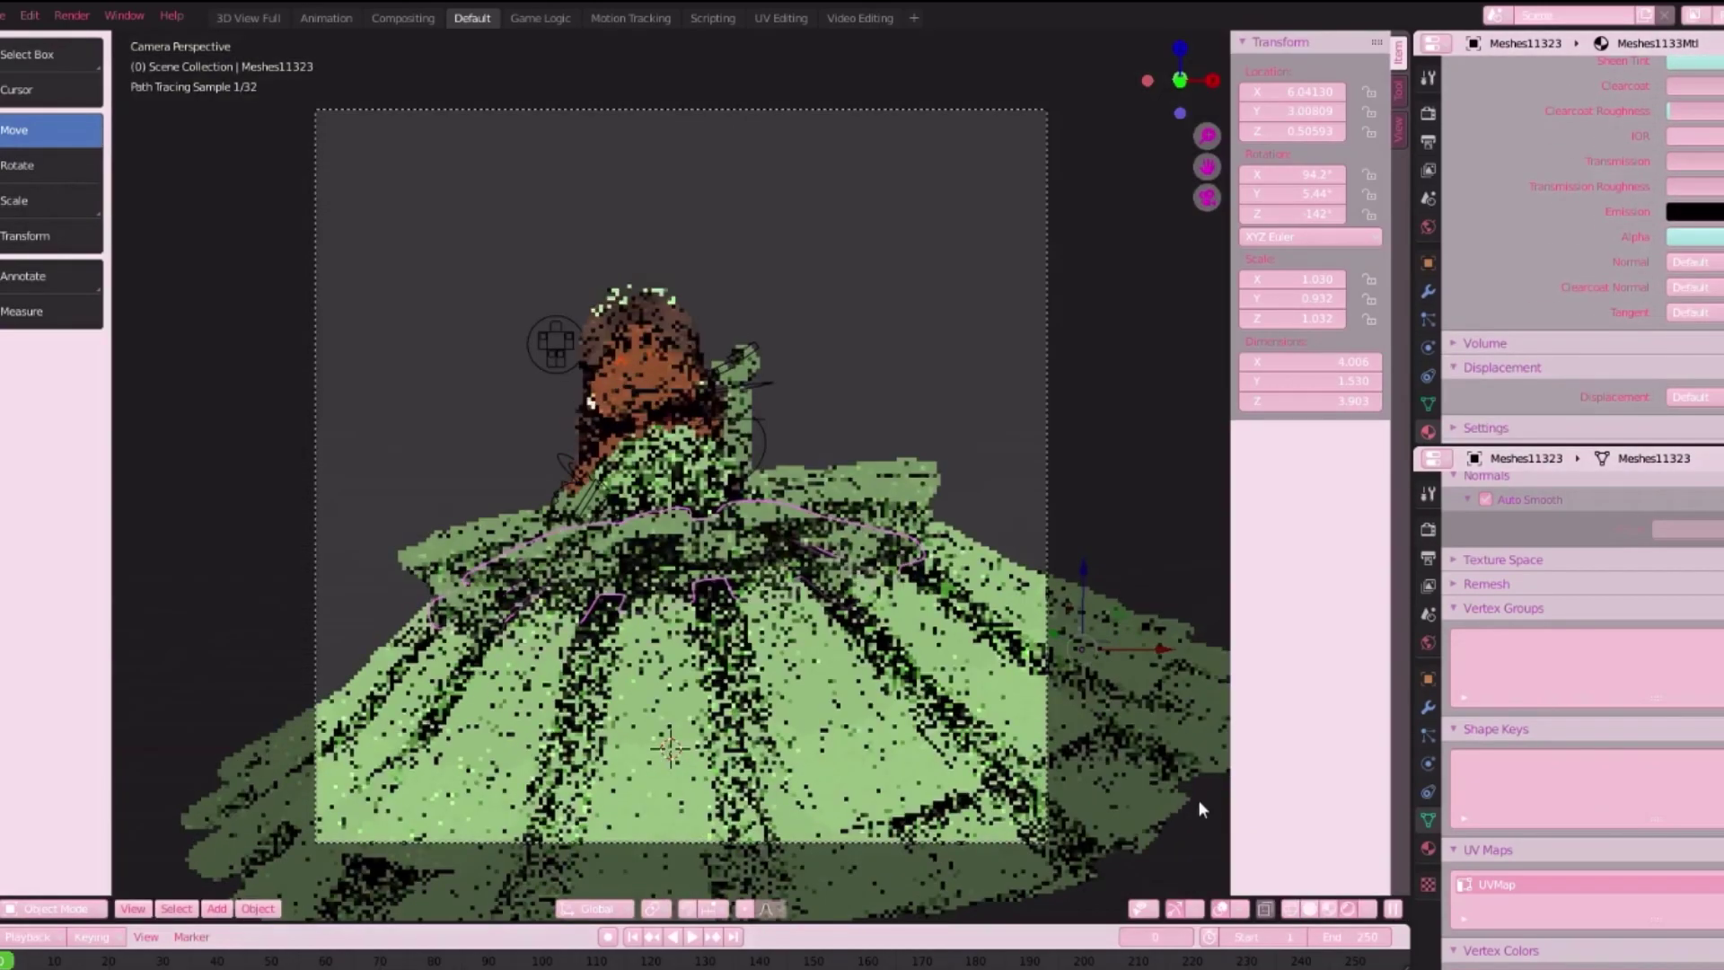